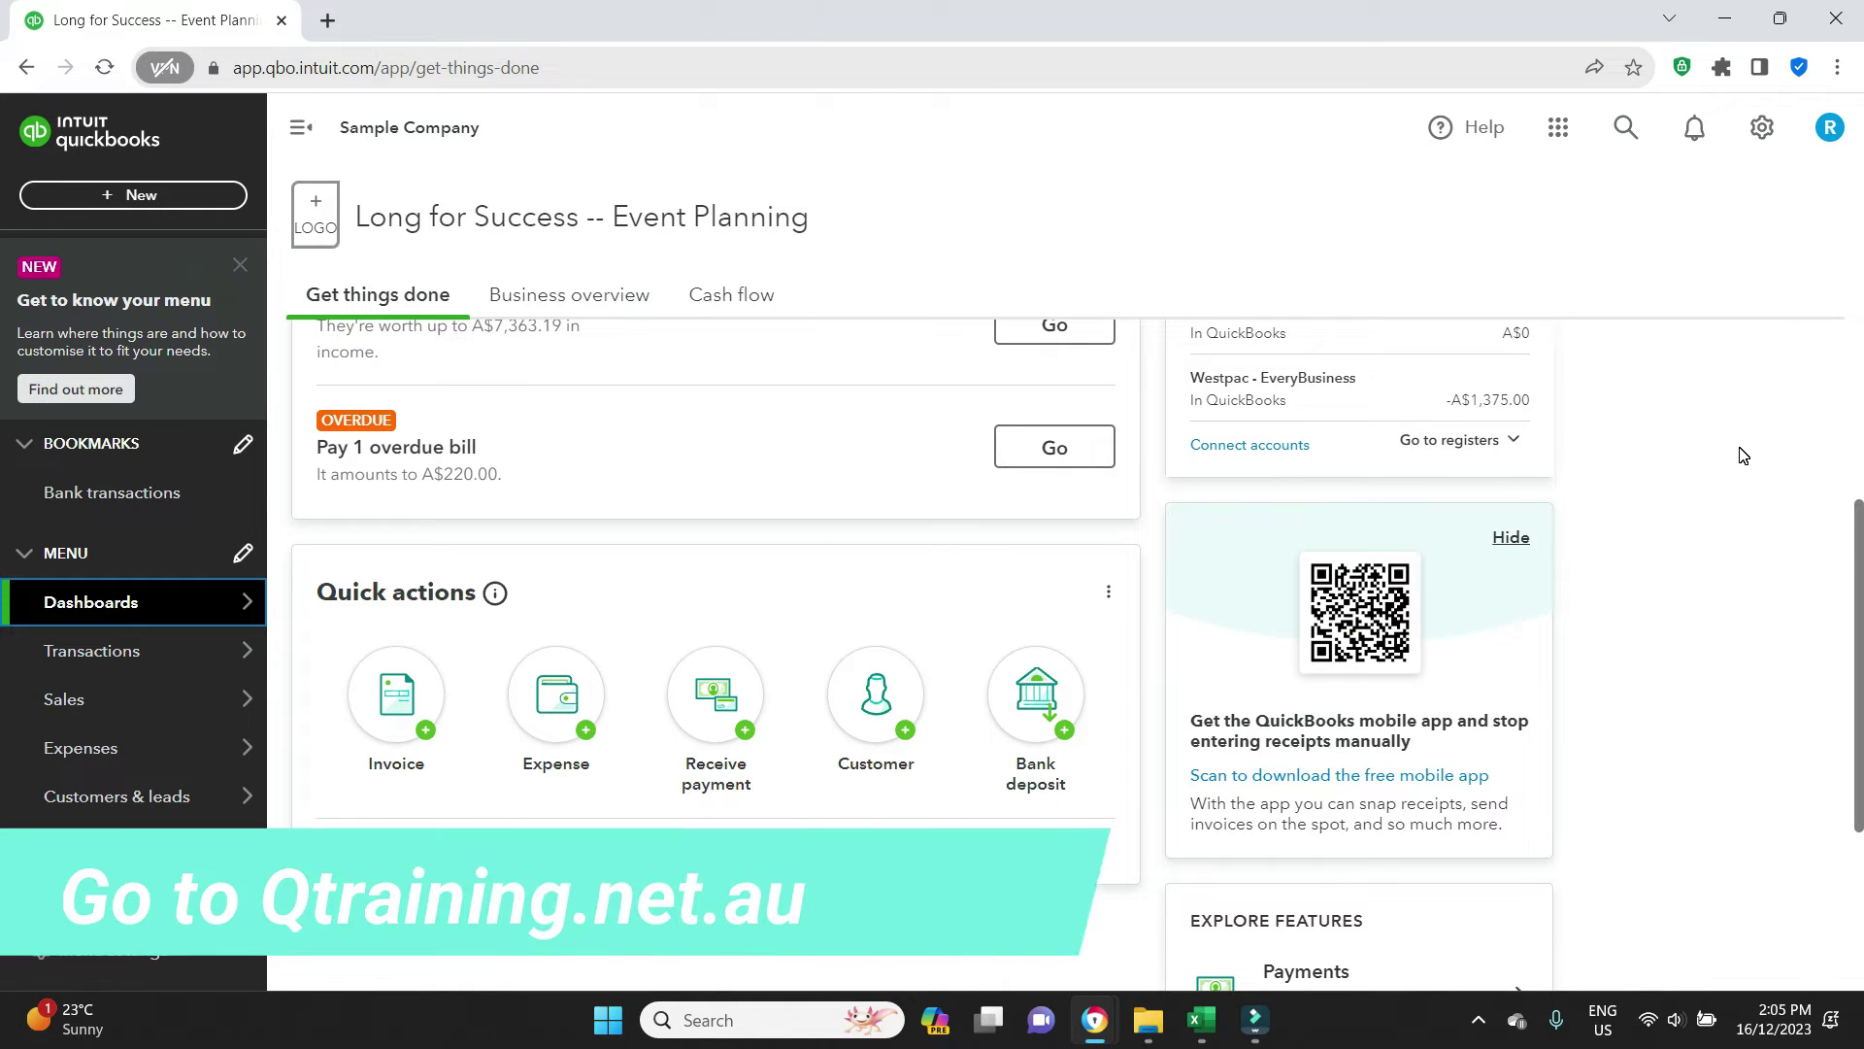
Filter the chart of accounts on 'bad' to find the Bad debts account
click(1763, 131)
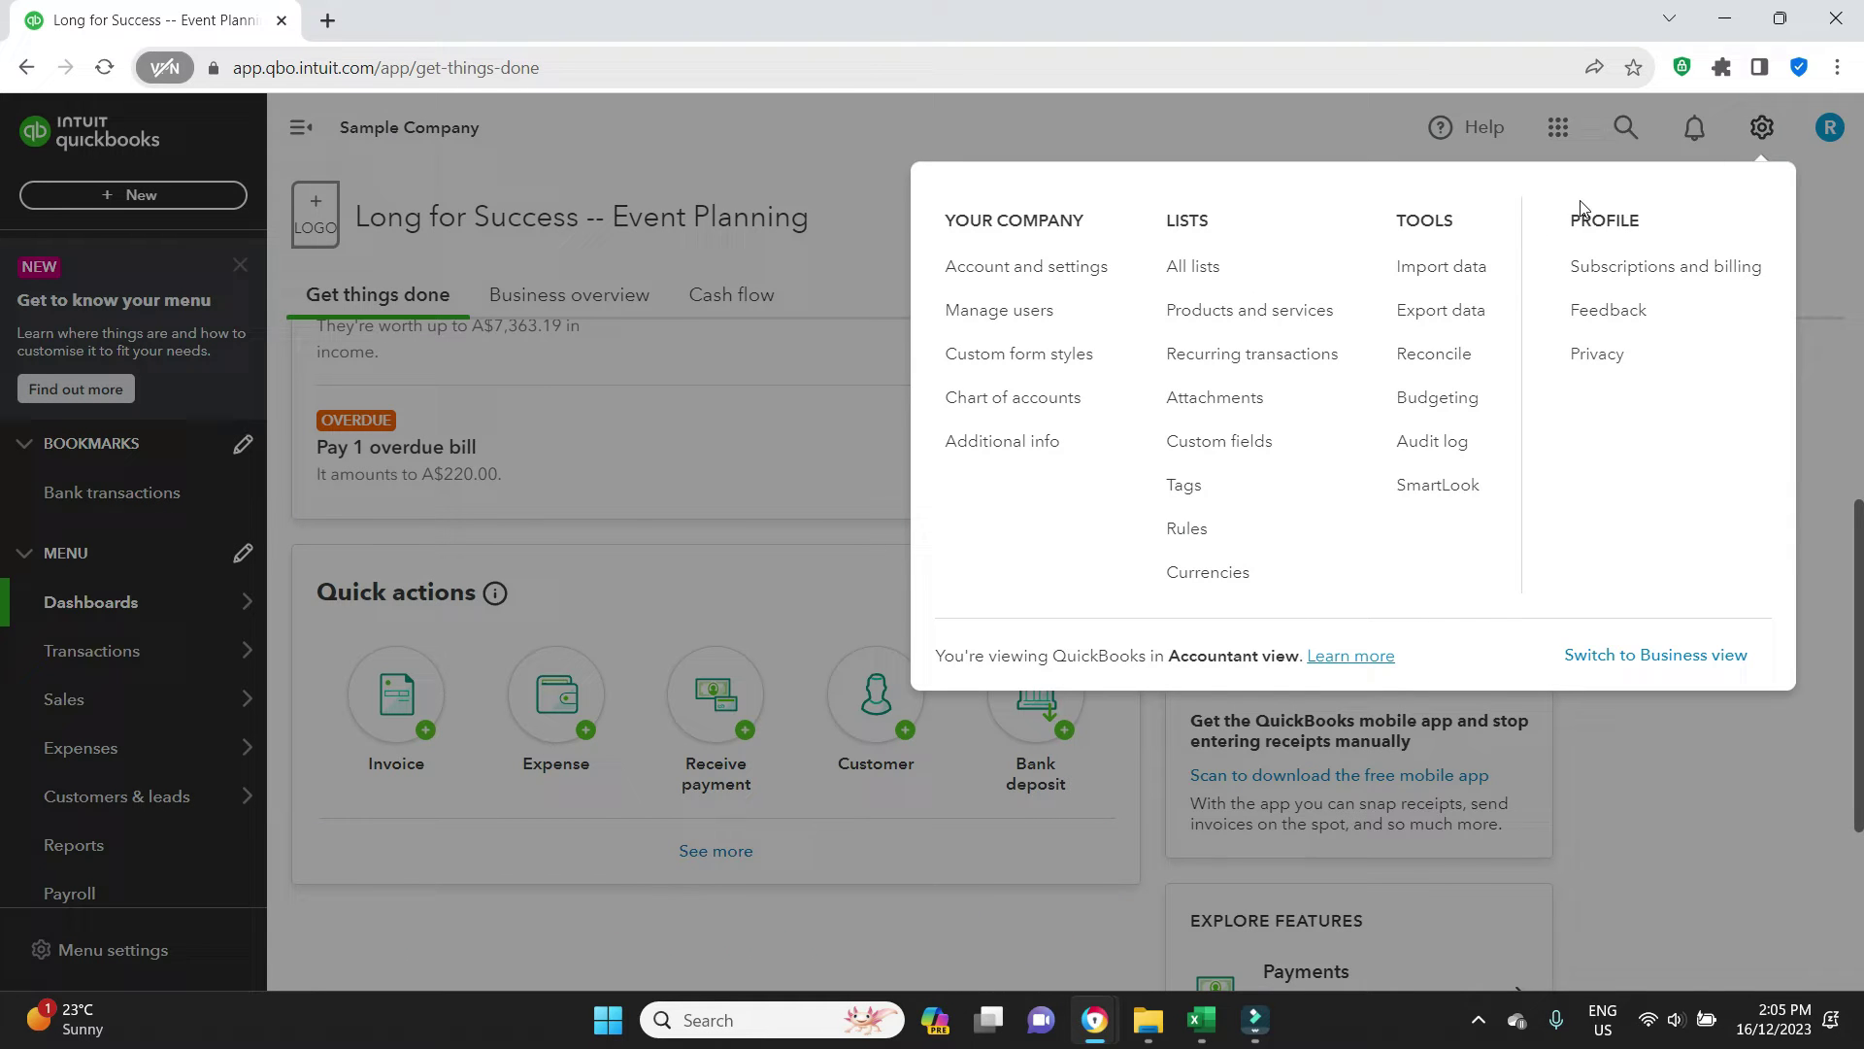
click(1045, 414)
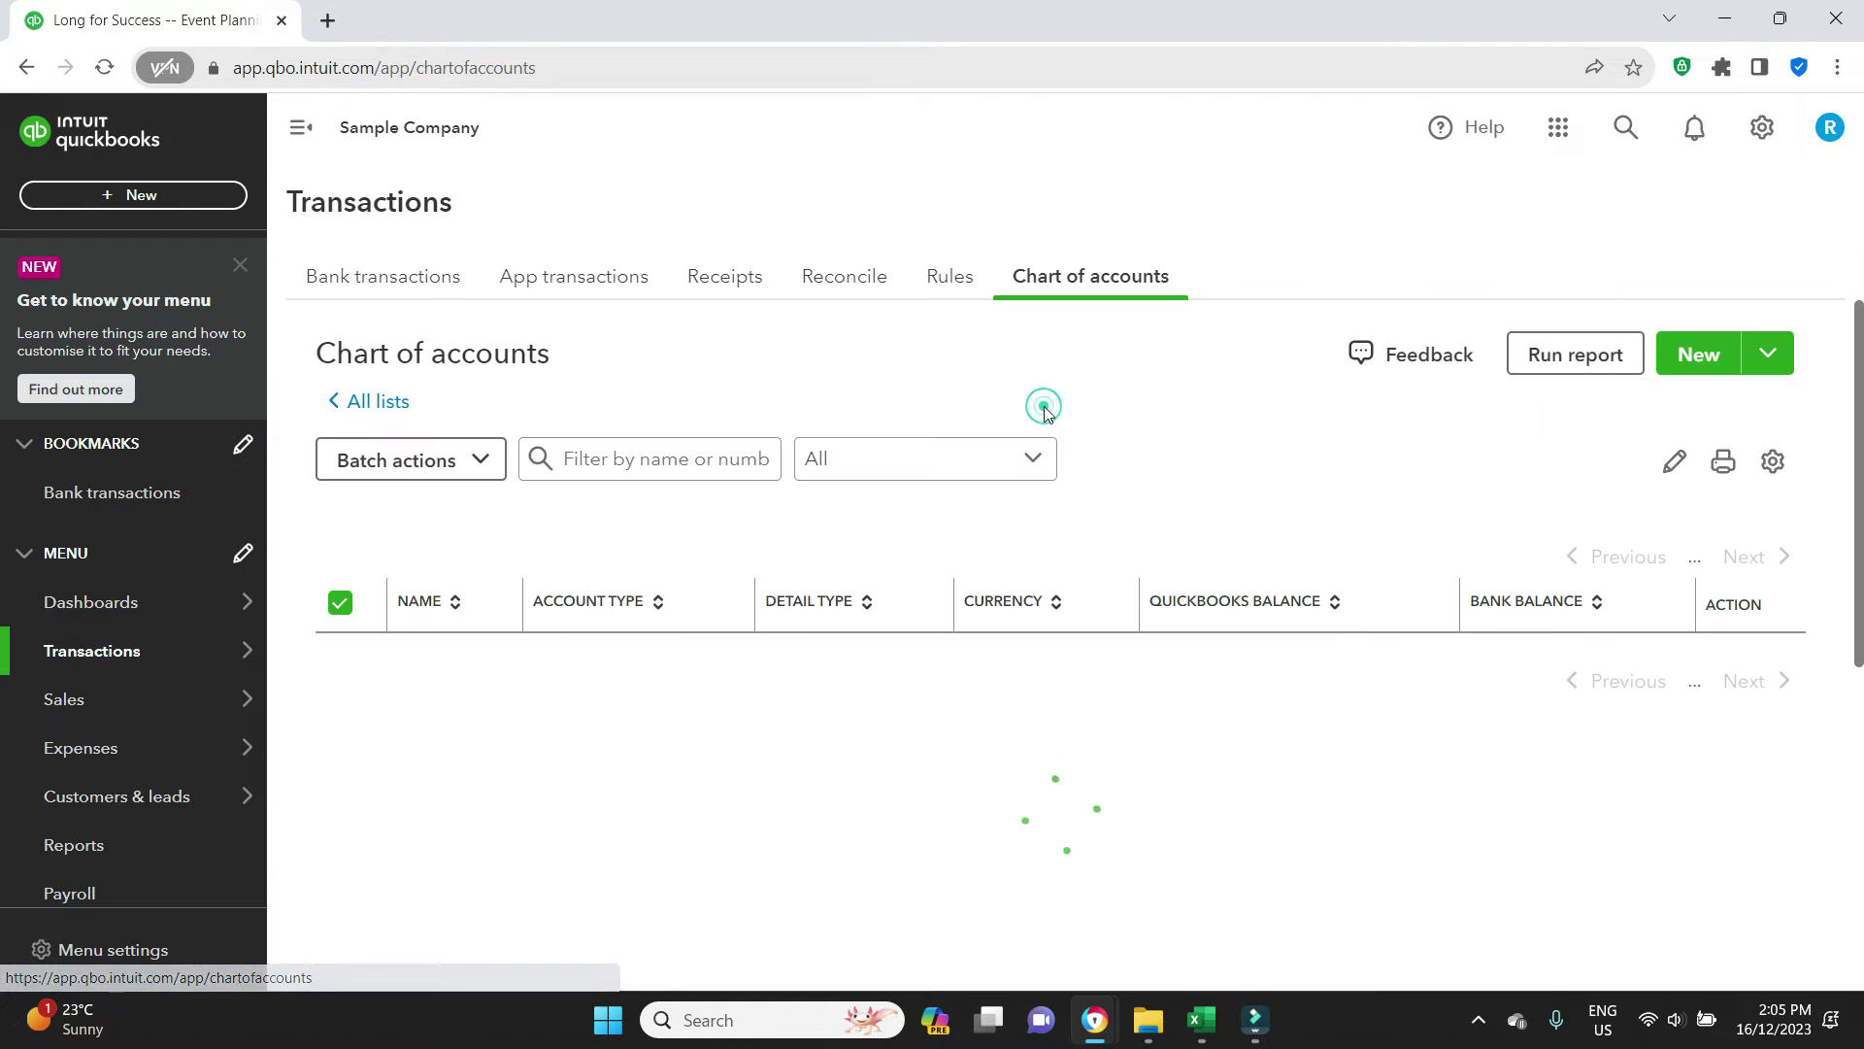
click(703, 471)
click(703, 471)
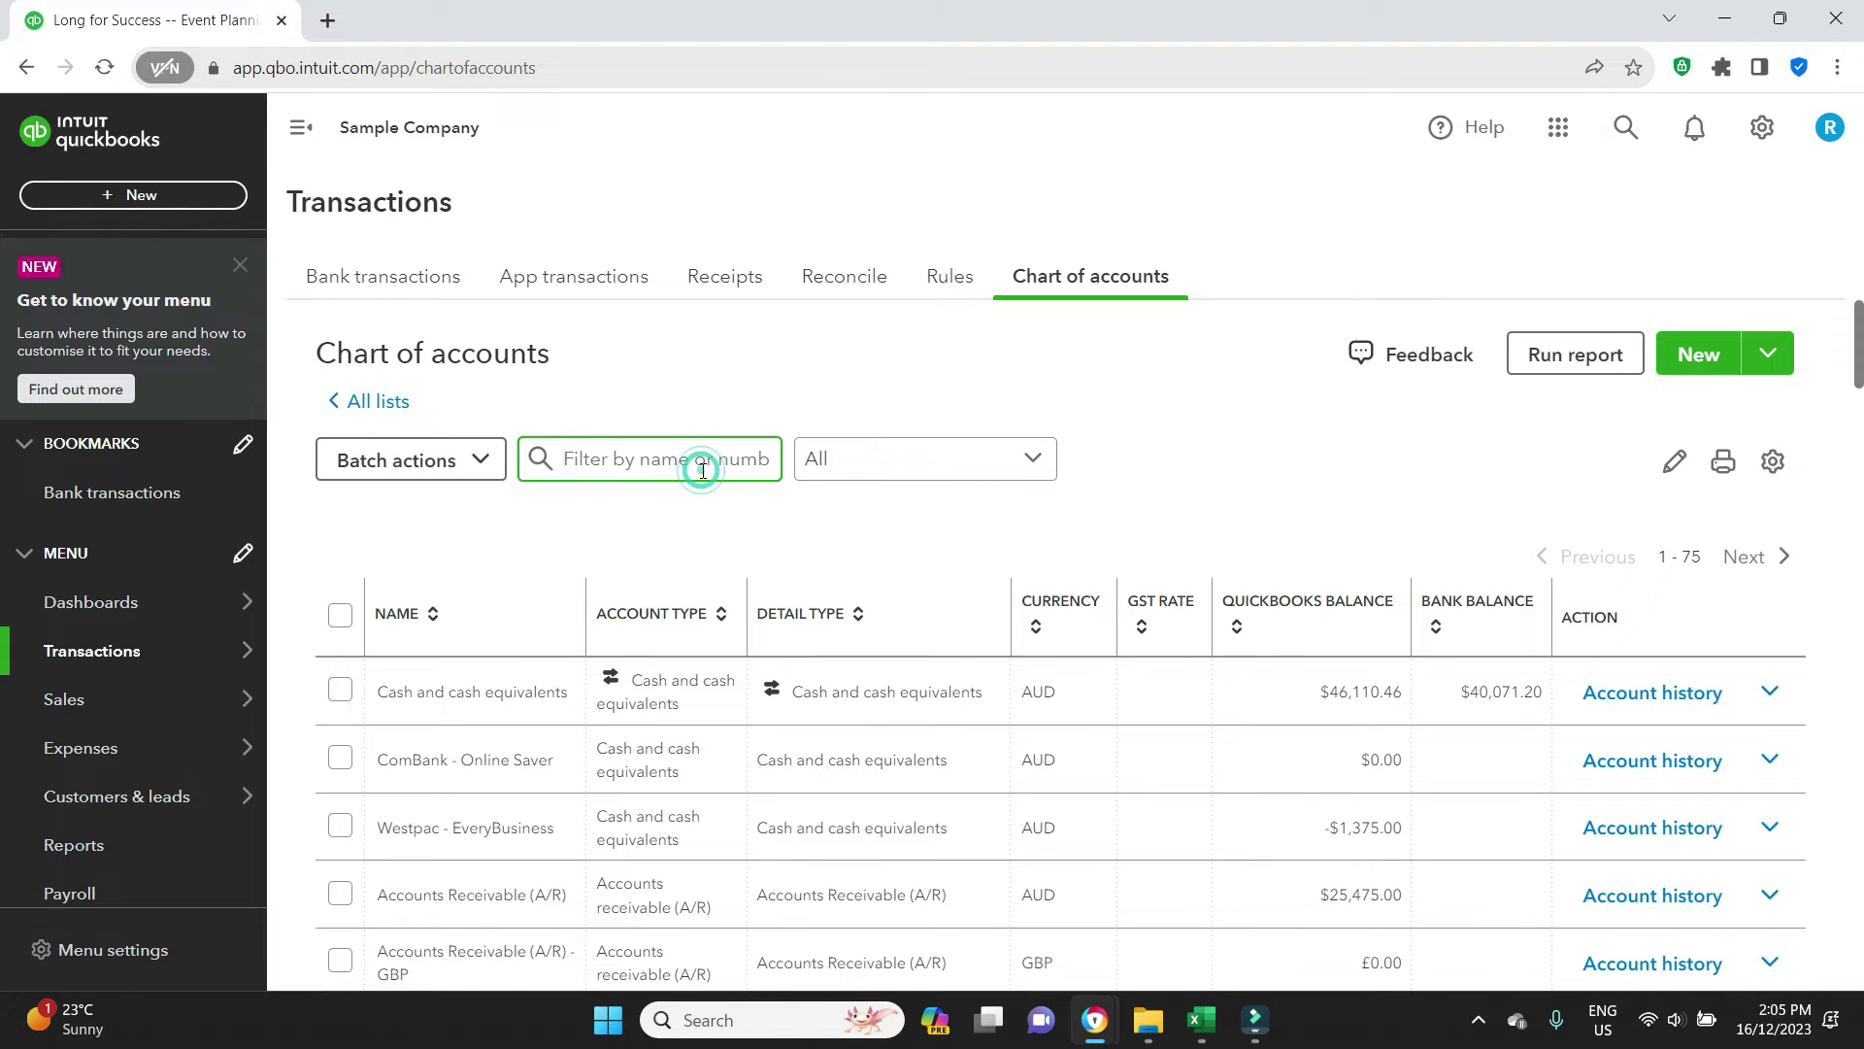
text(bad)
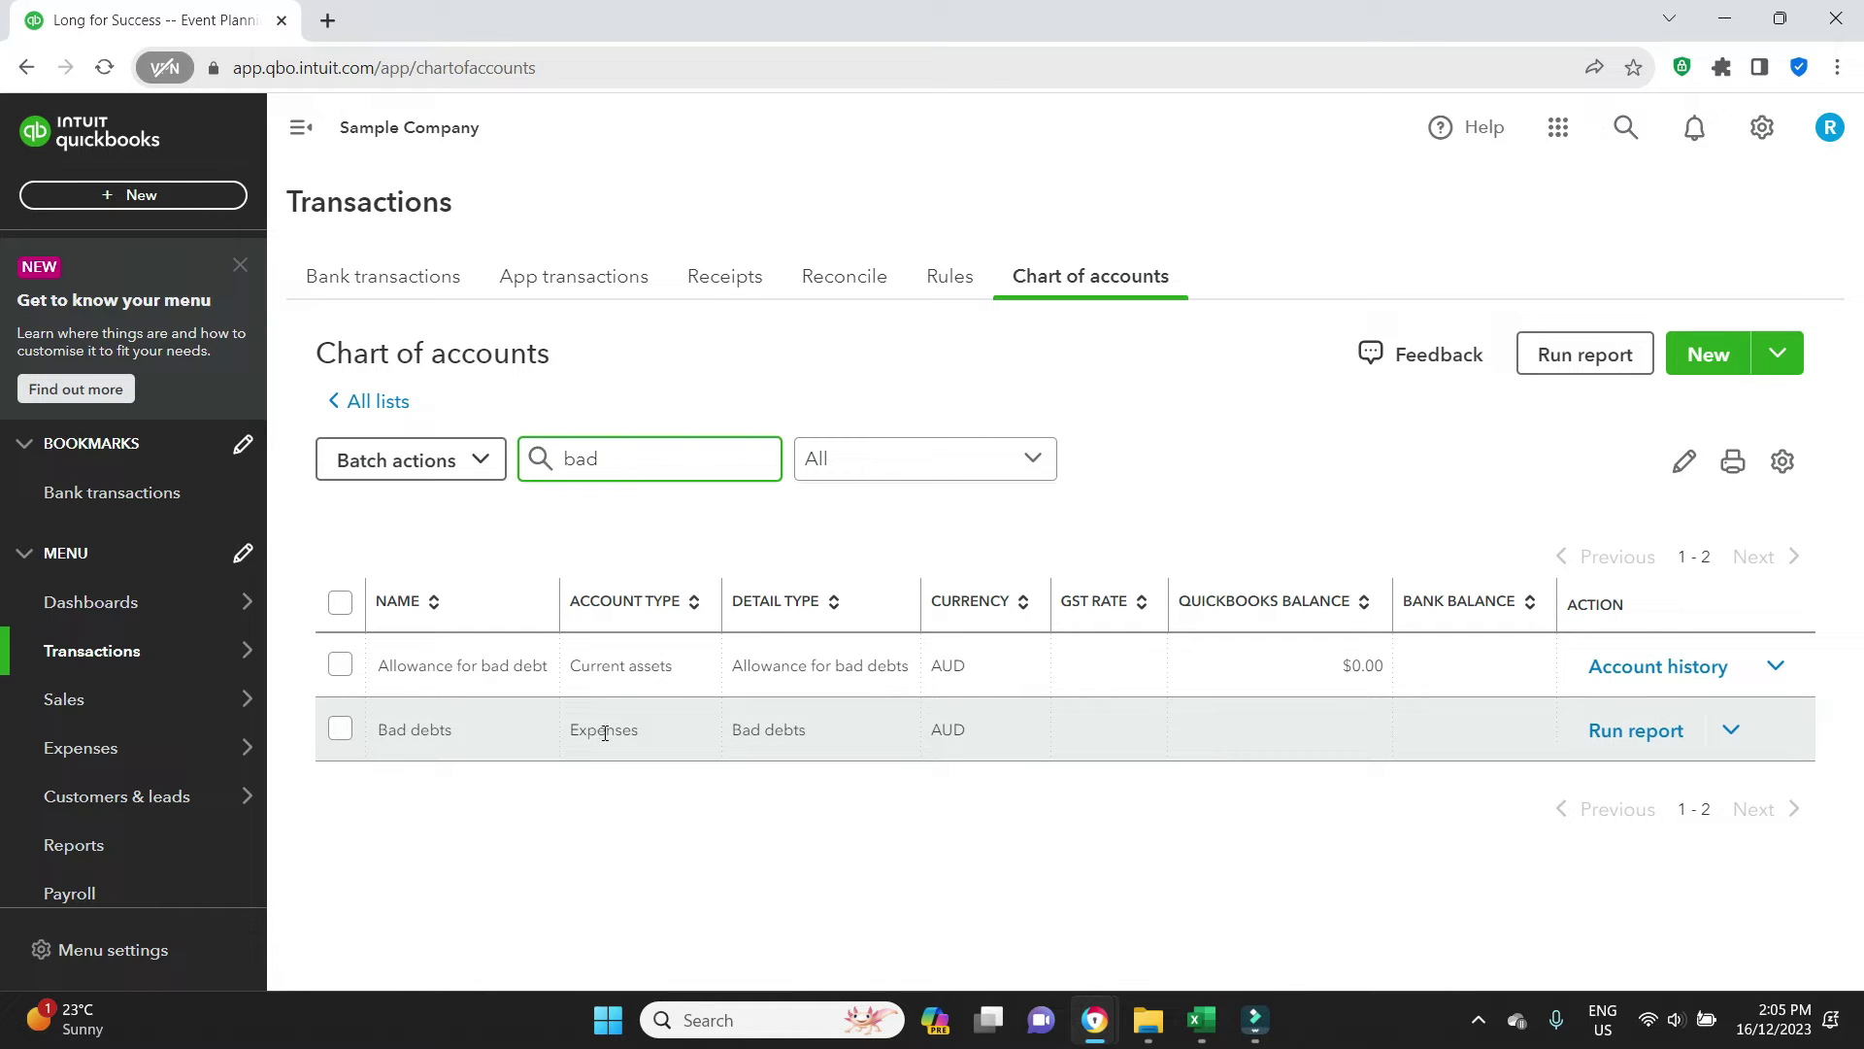
click(1247, 437)
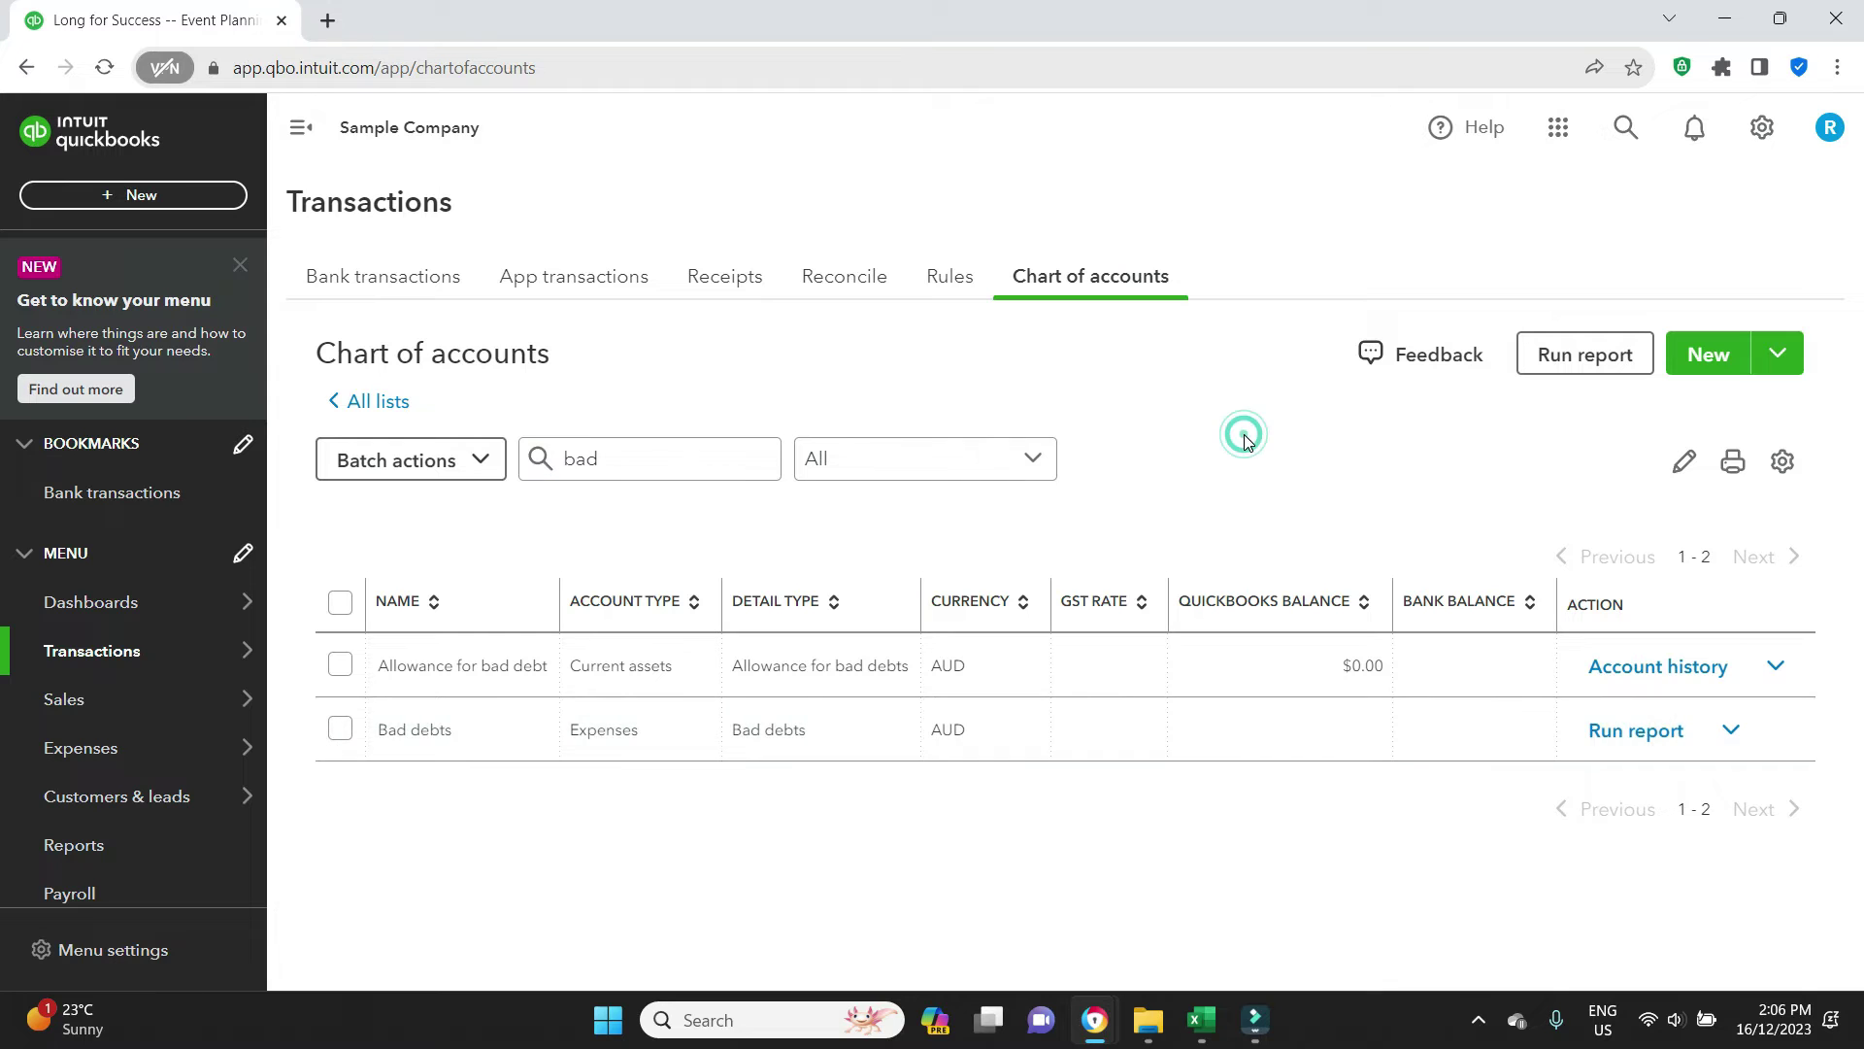
Review the Bad debts expense account's settings and save it unchanged
click(1731, 729)
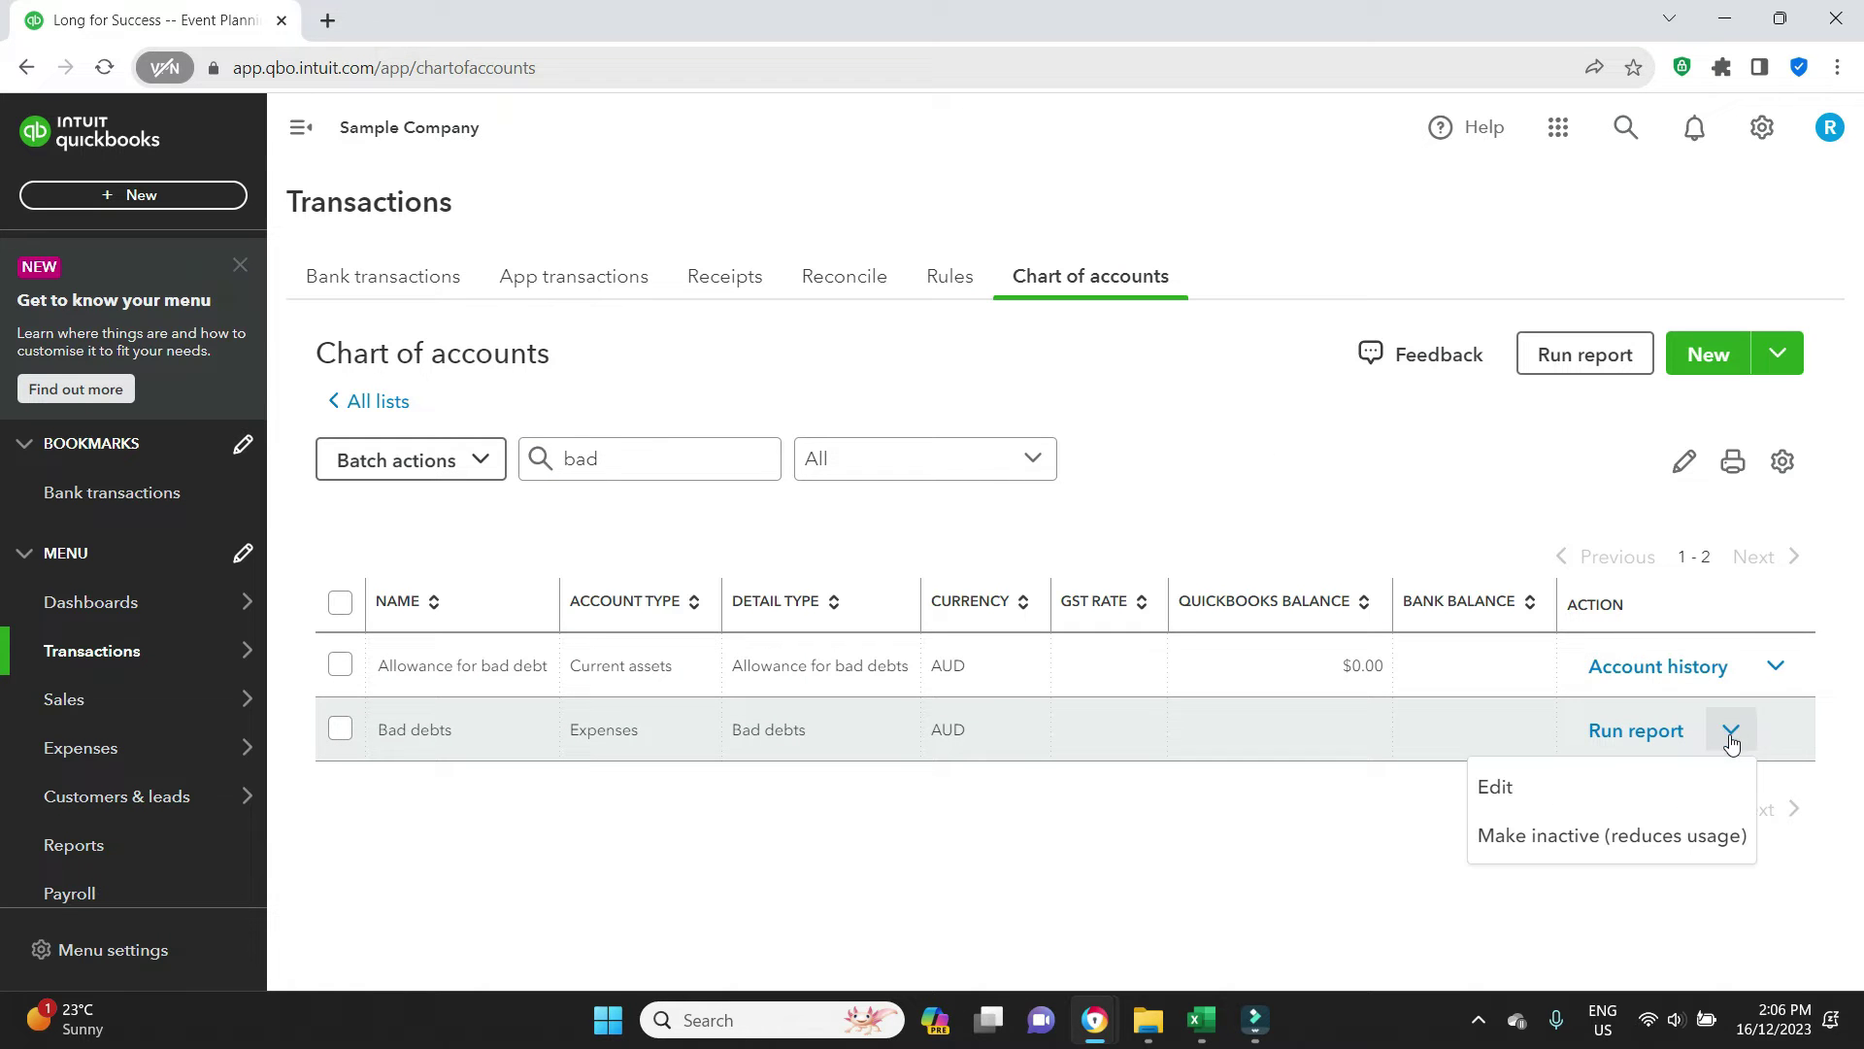
click(1566, 781)
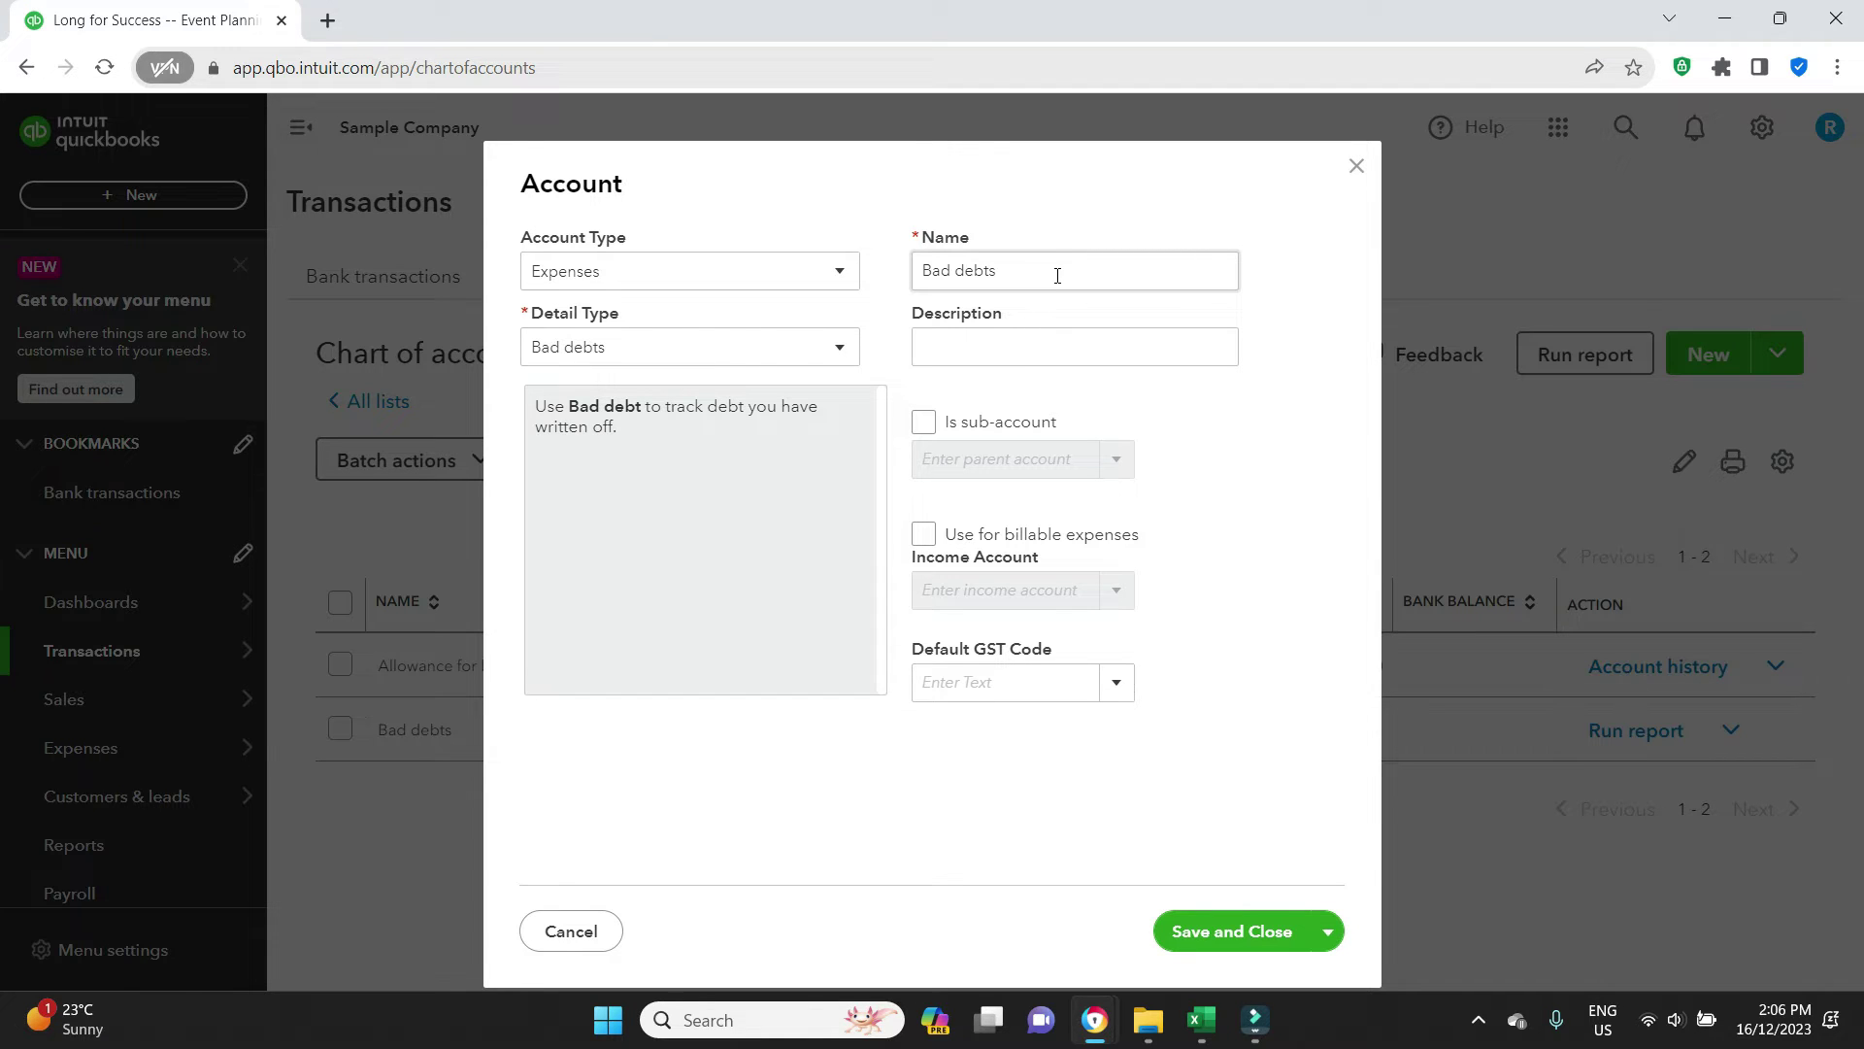
click(1022, 354)
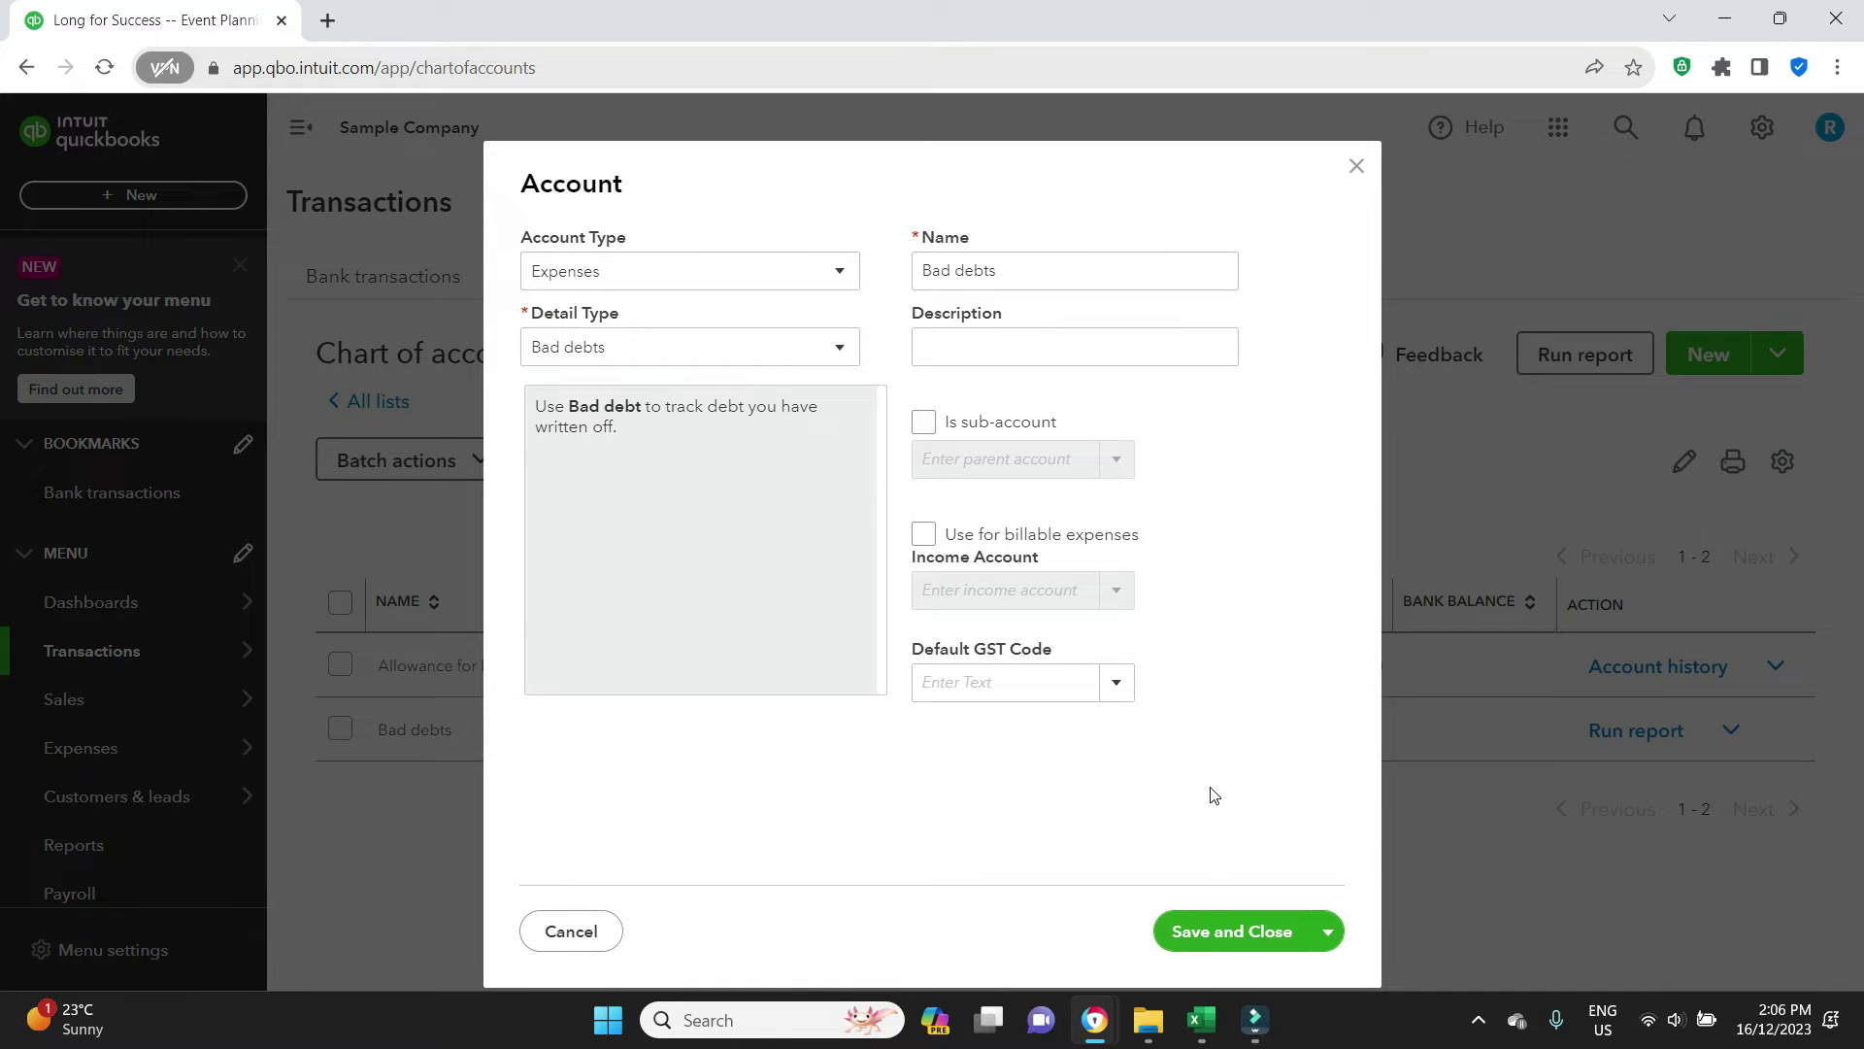
click(1221, 938)
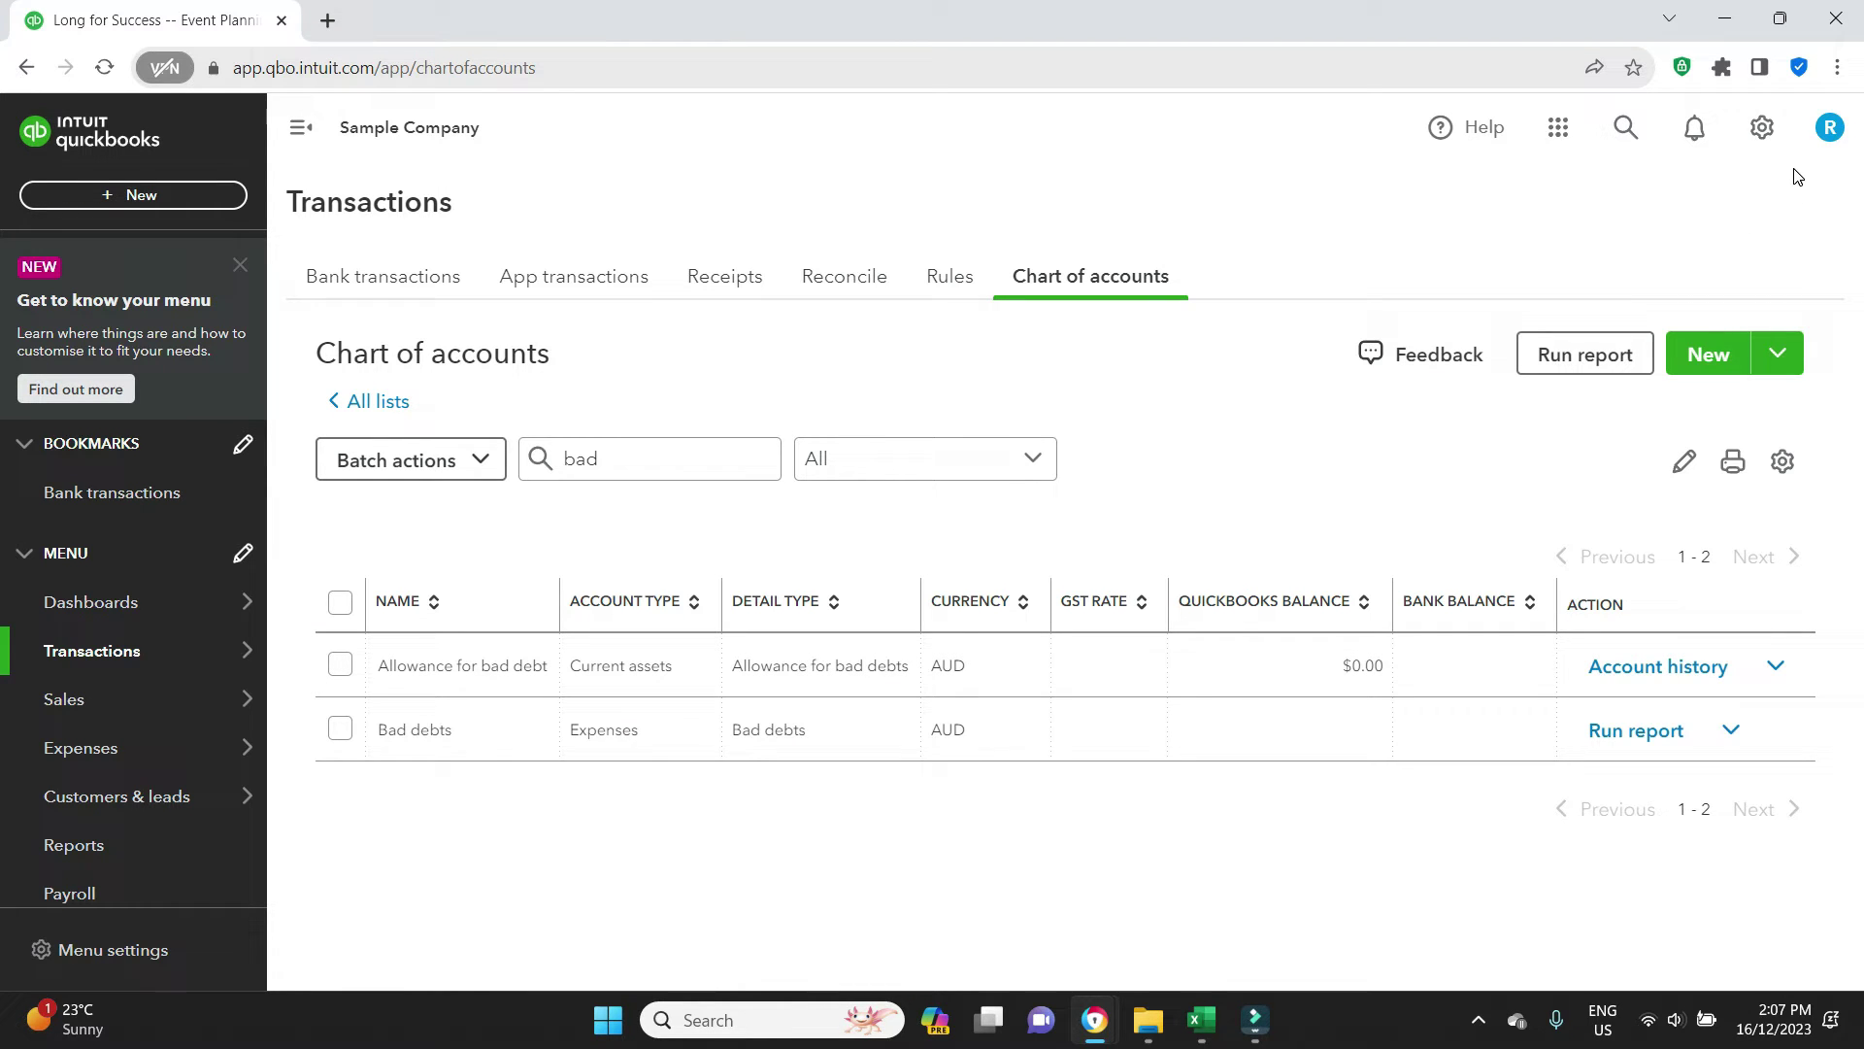
Add non-inventory item 'Bad Debts' in Products and services, income account Bad debts
click(1763, 129)
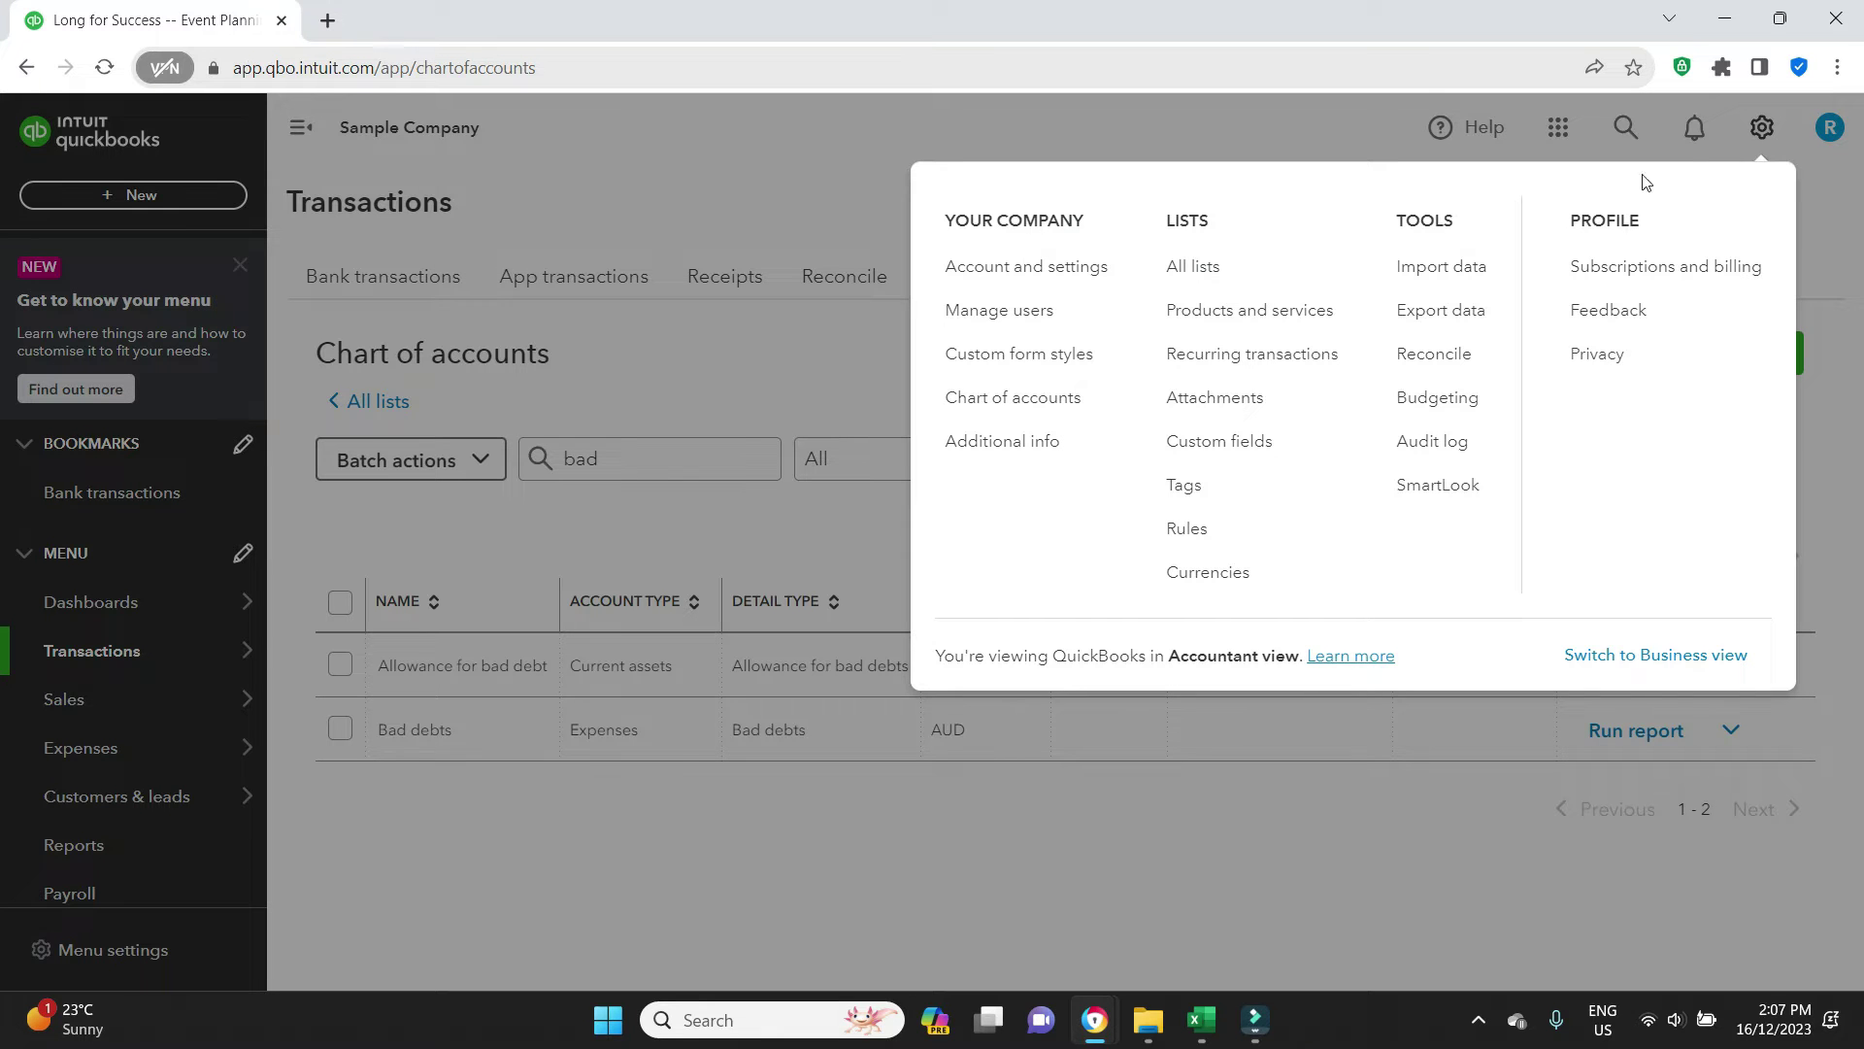
click(1275, 333)
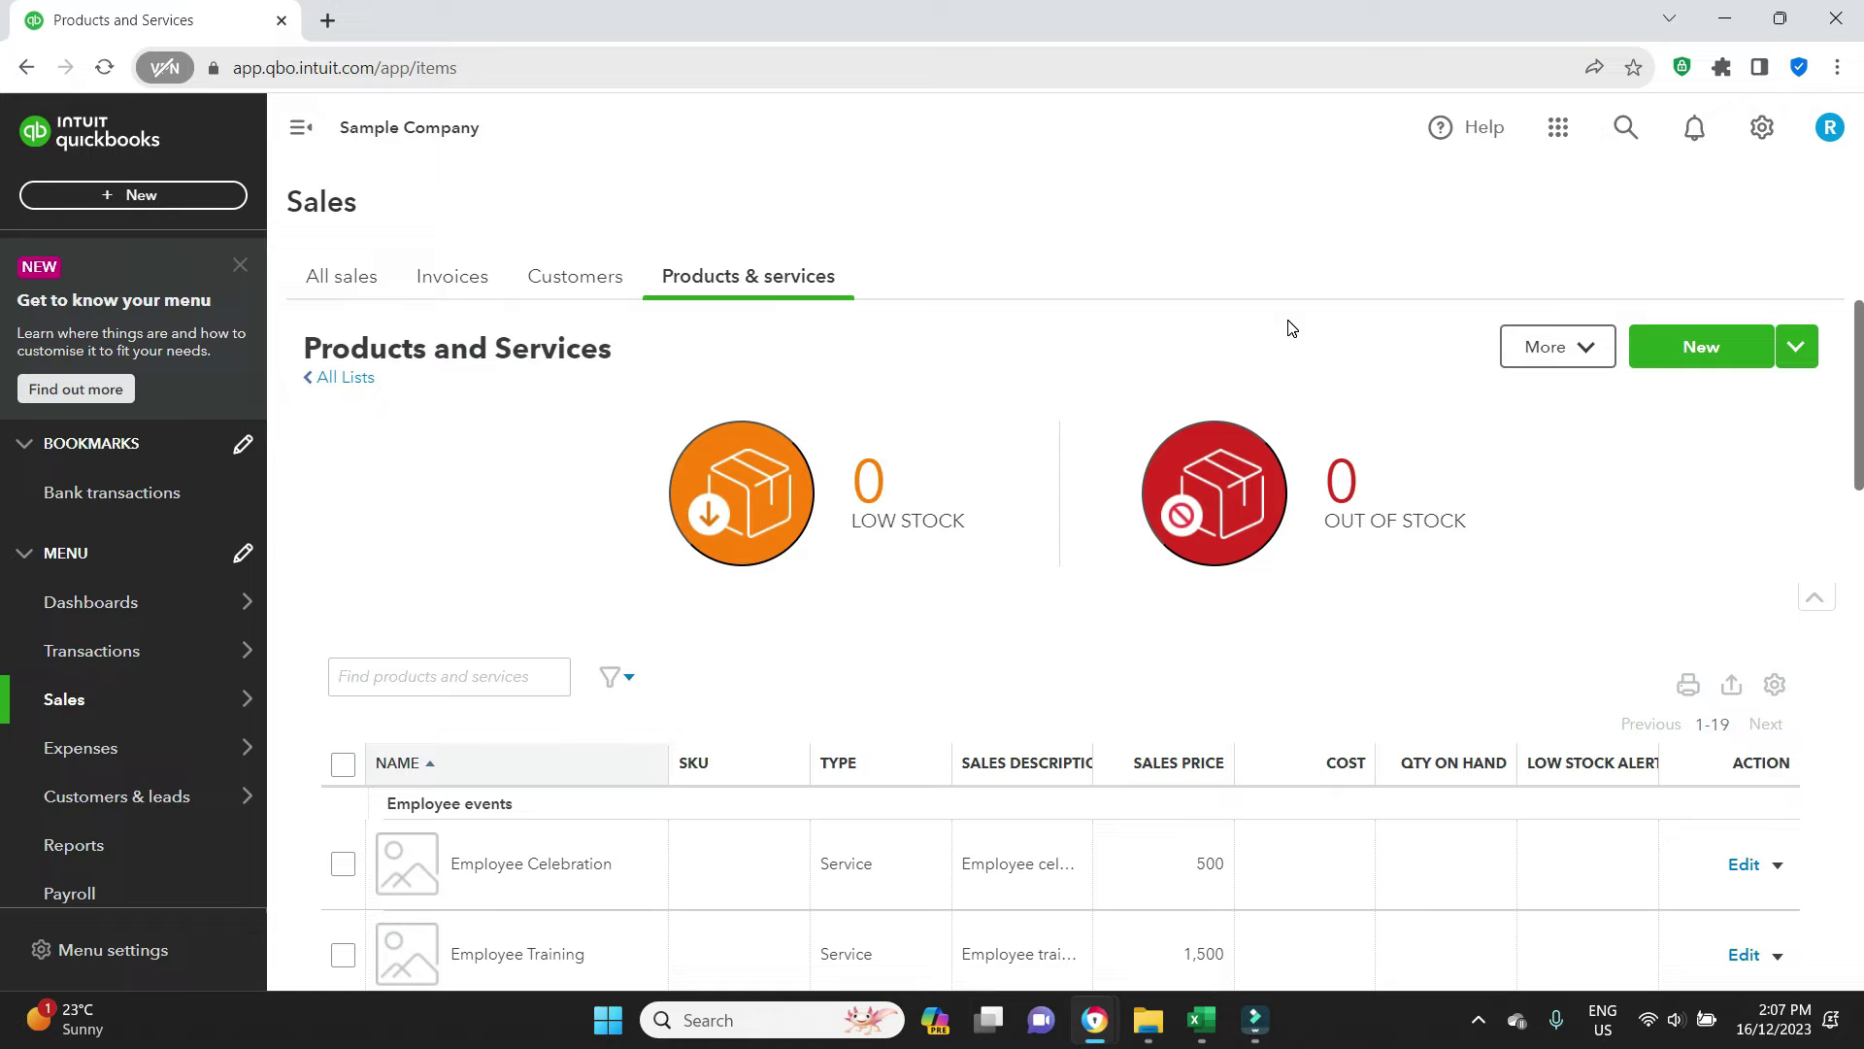
click(1690, 351)
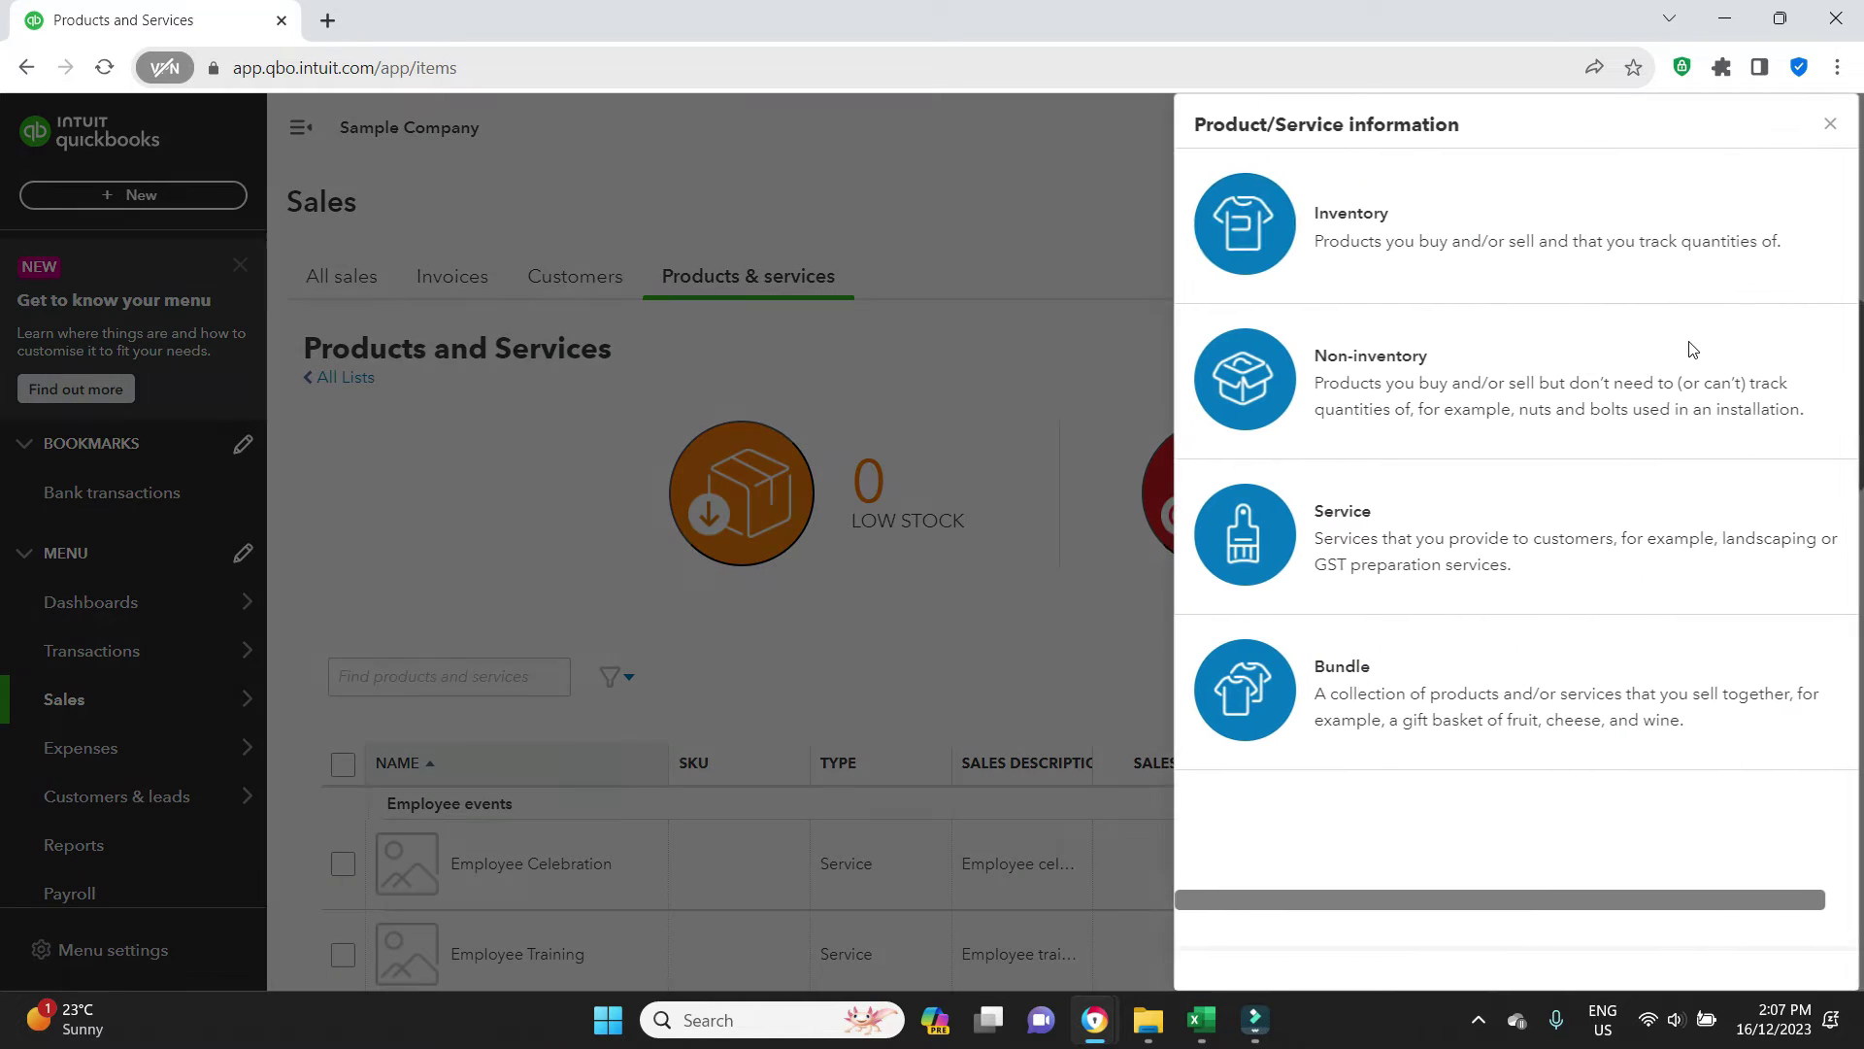
click(1357, 393)
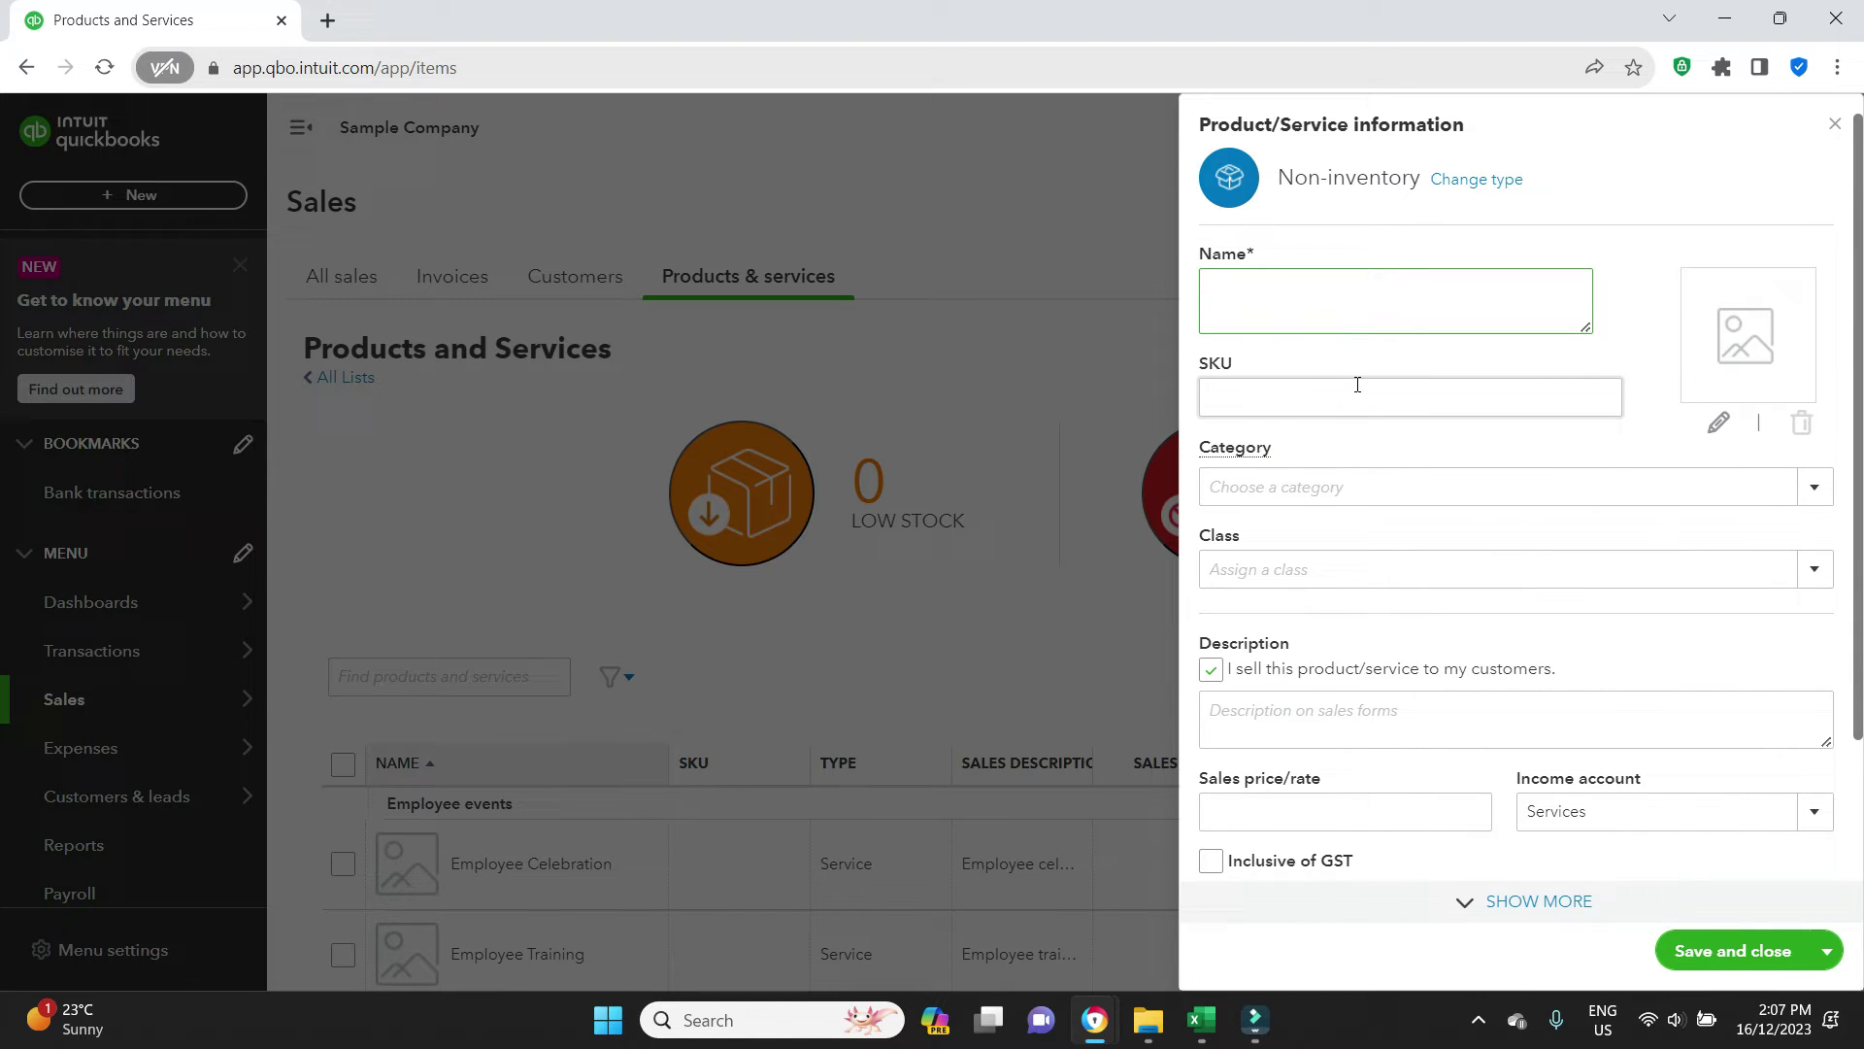
text(Bad Debts)
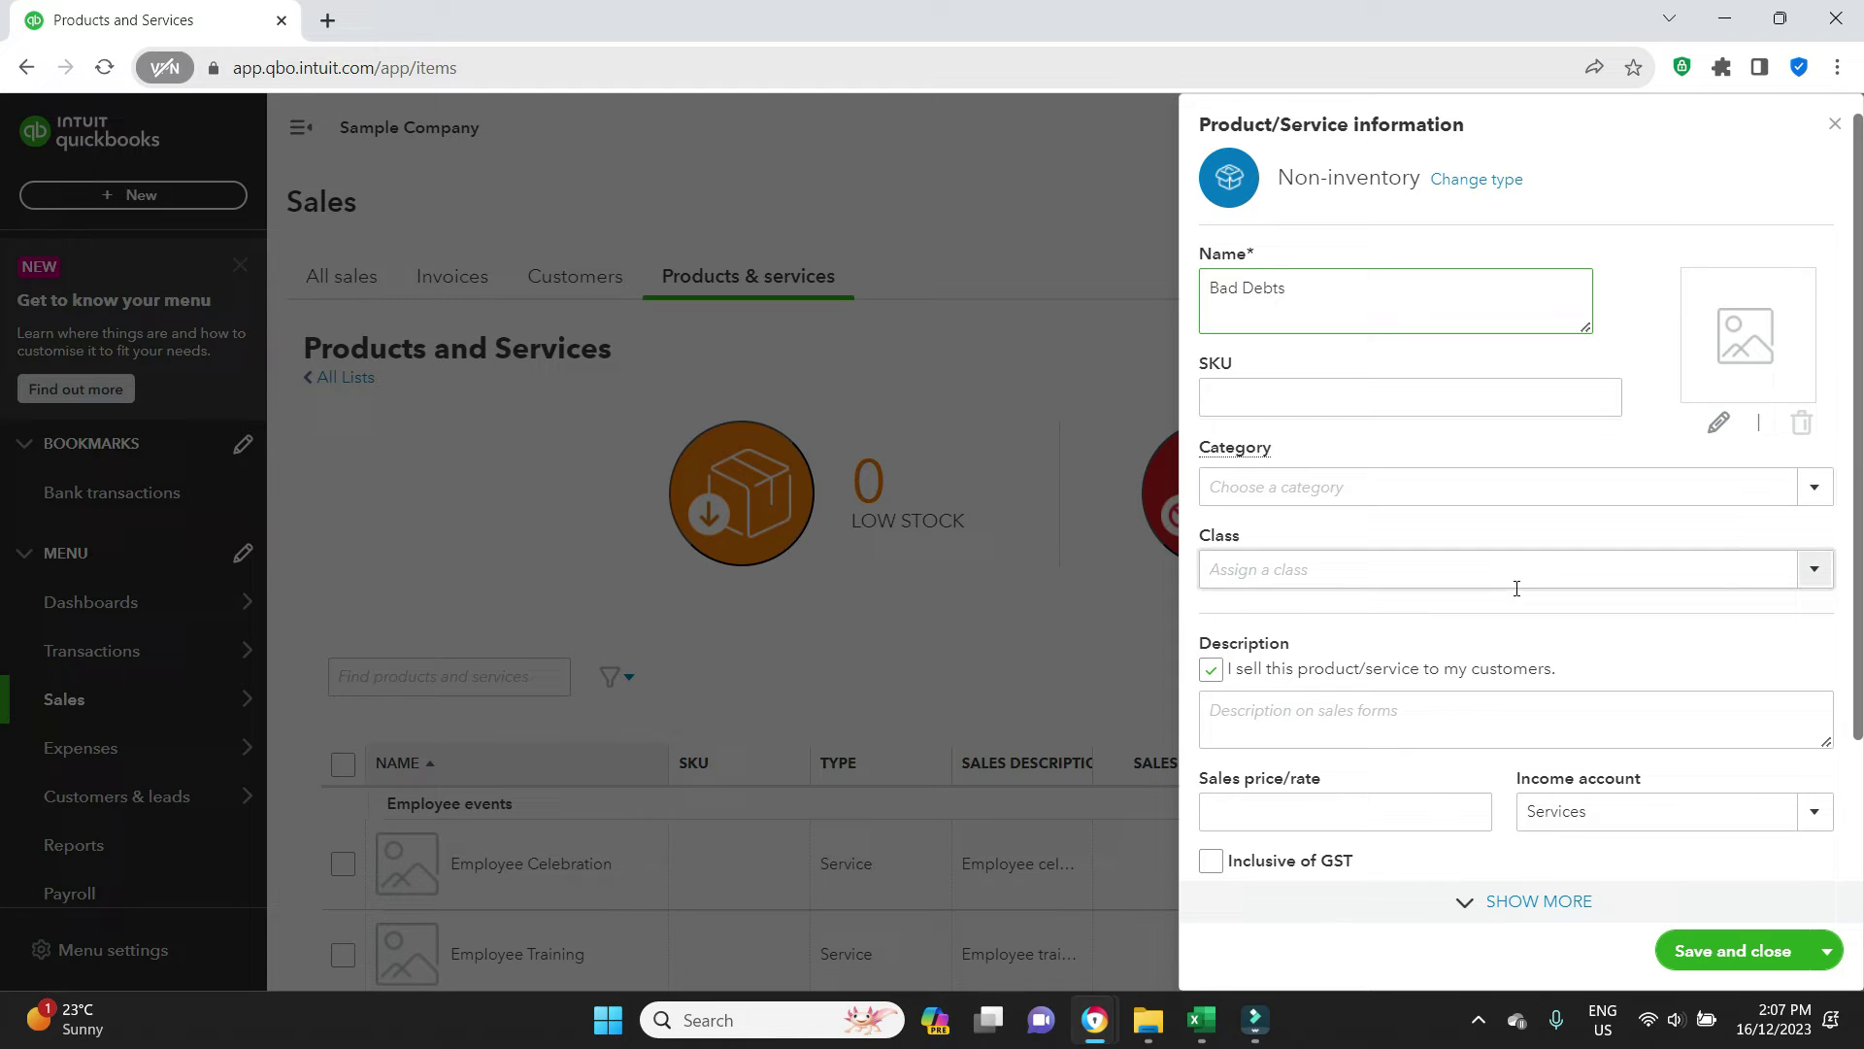
click(1807, 813)
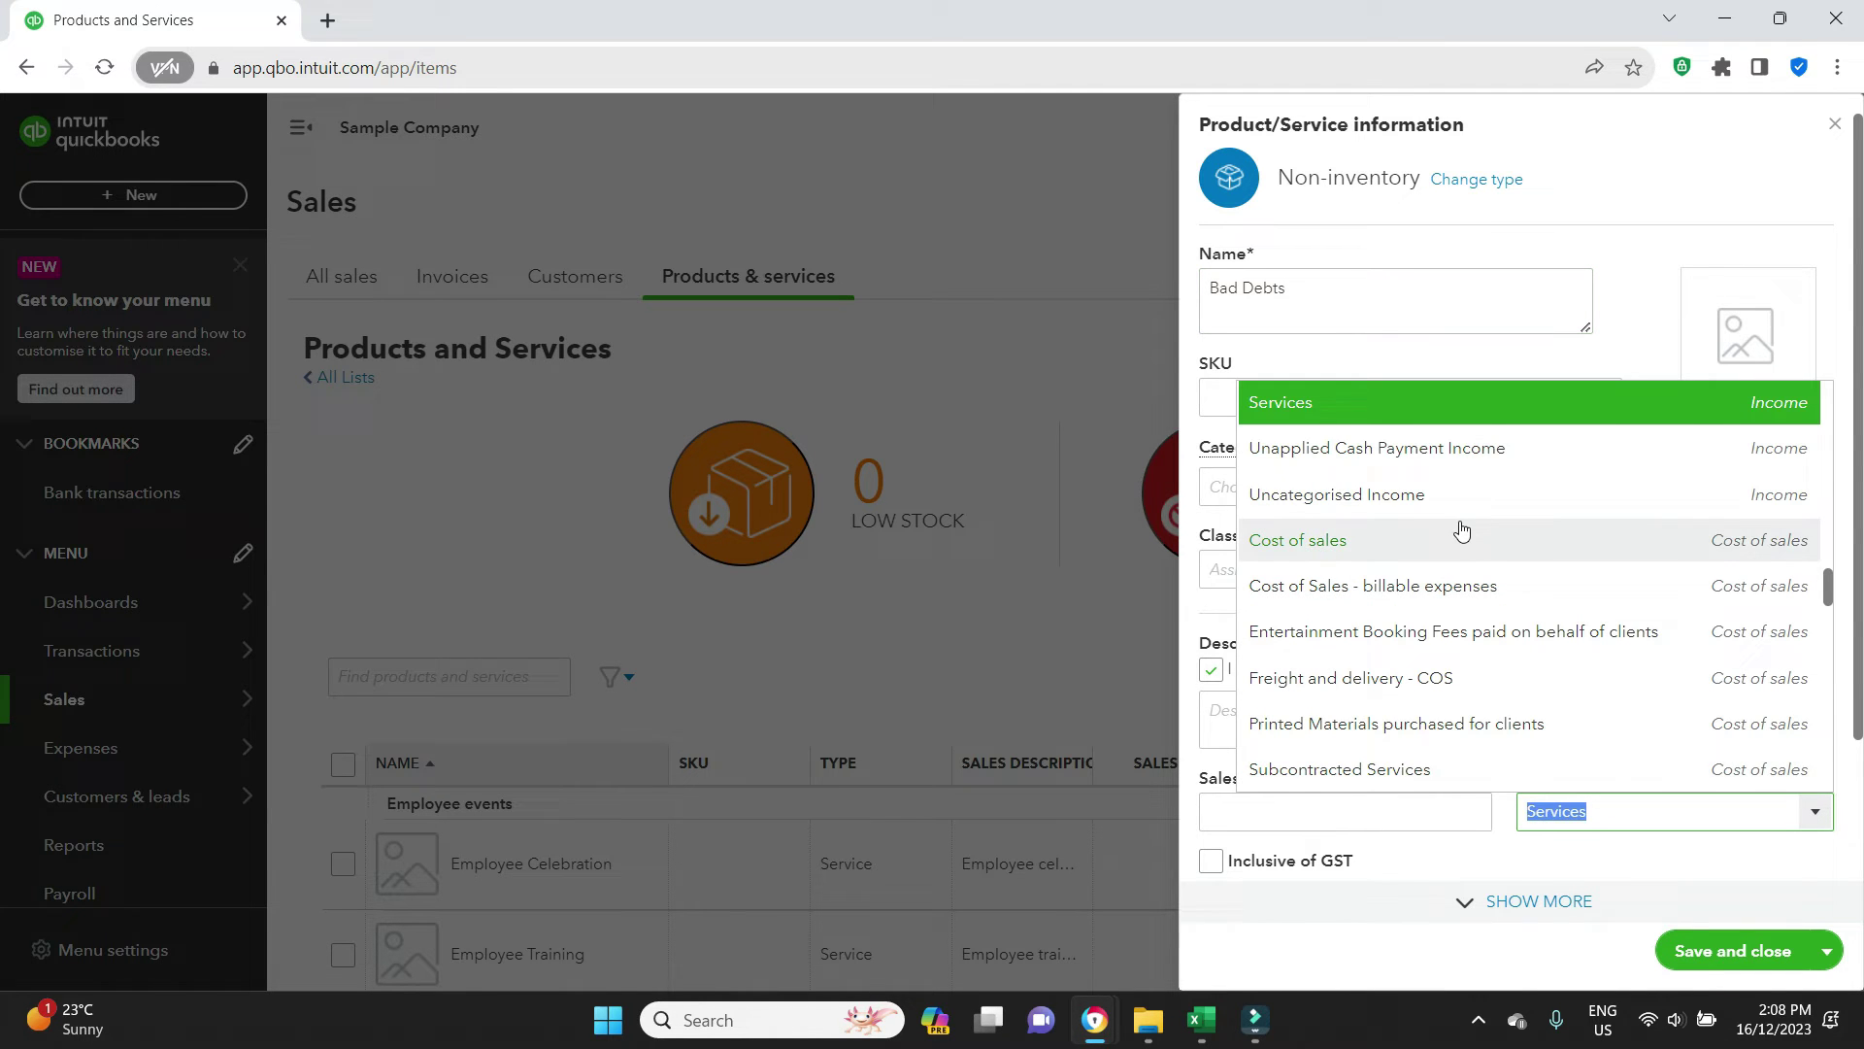
scroll(1462, 532, down, 3)
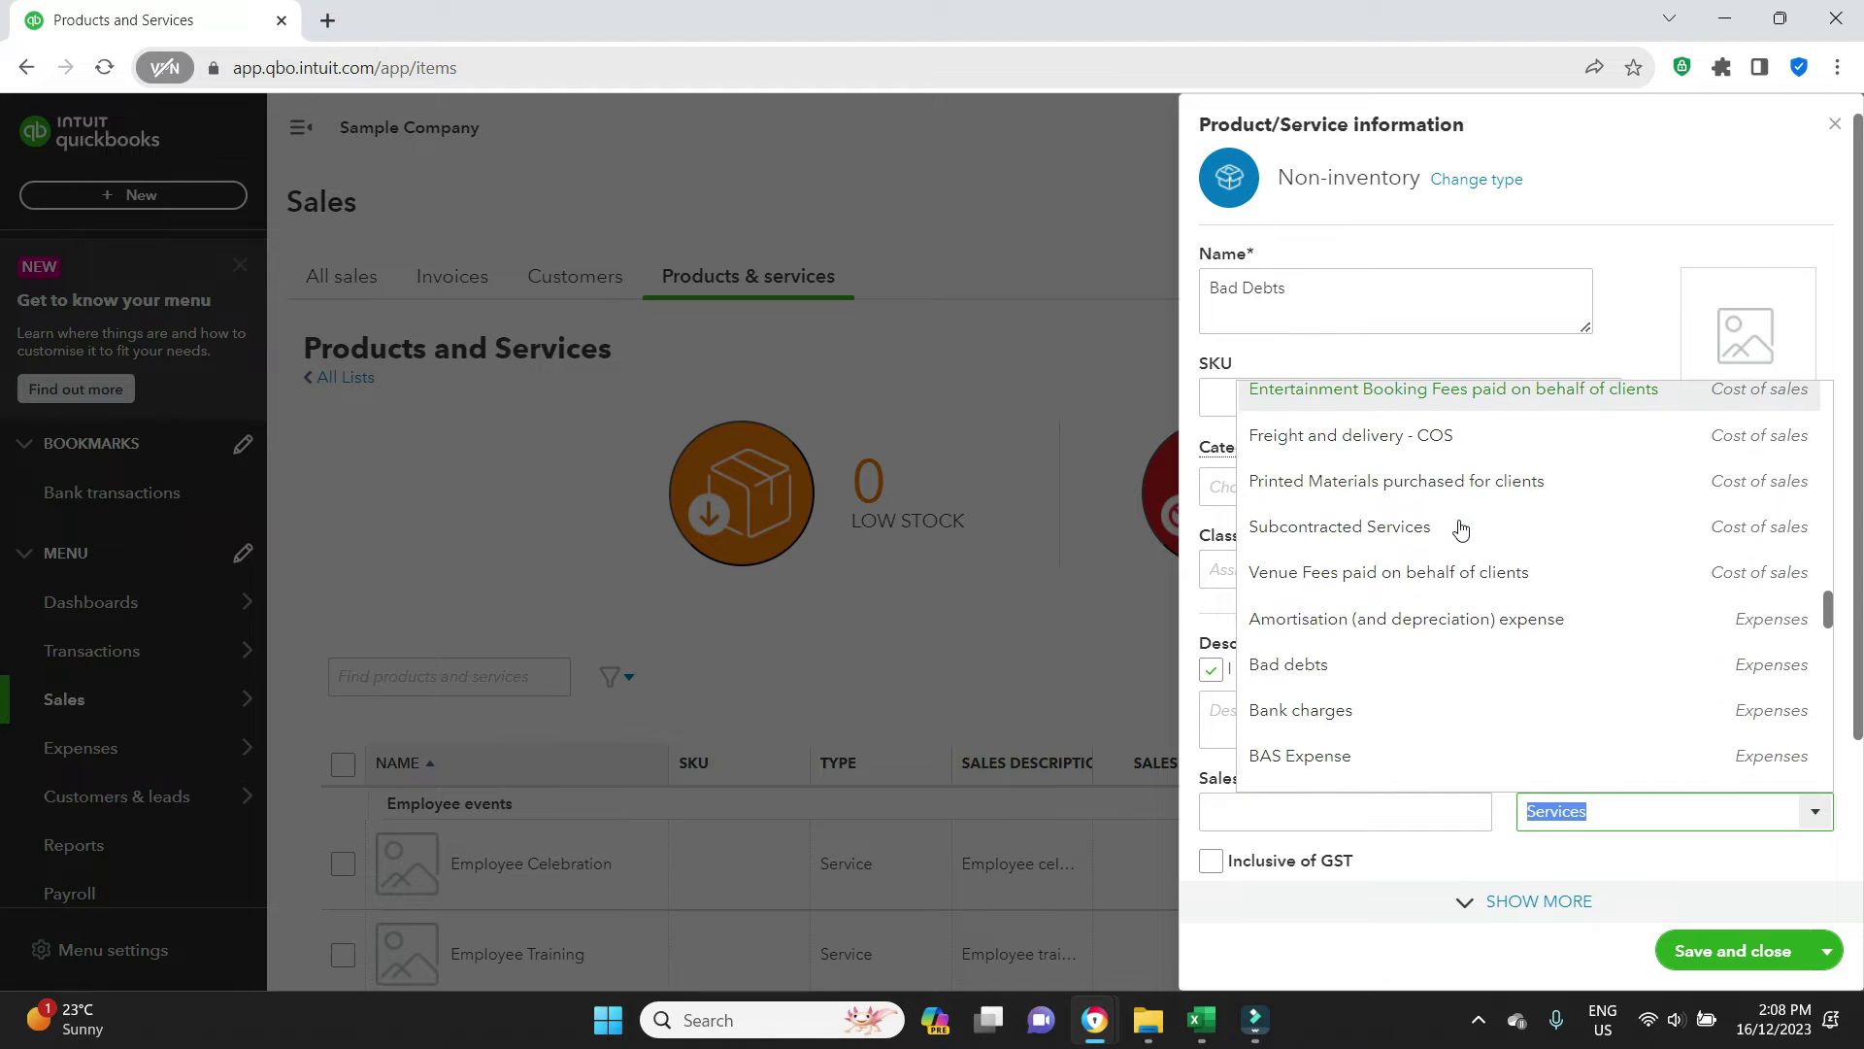
click(1331, 670)
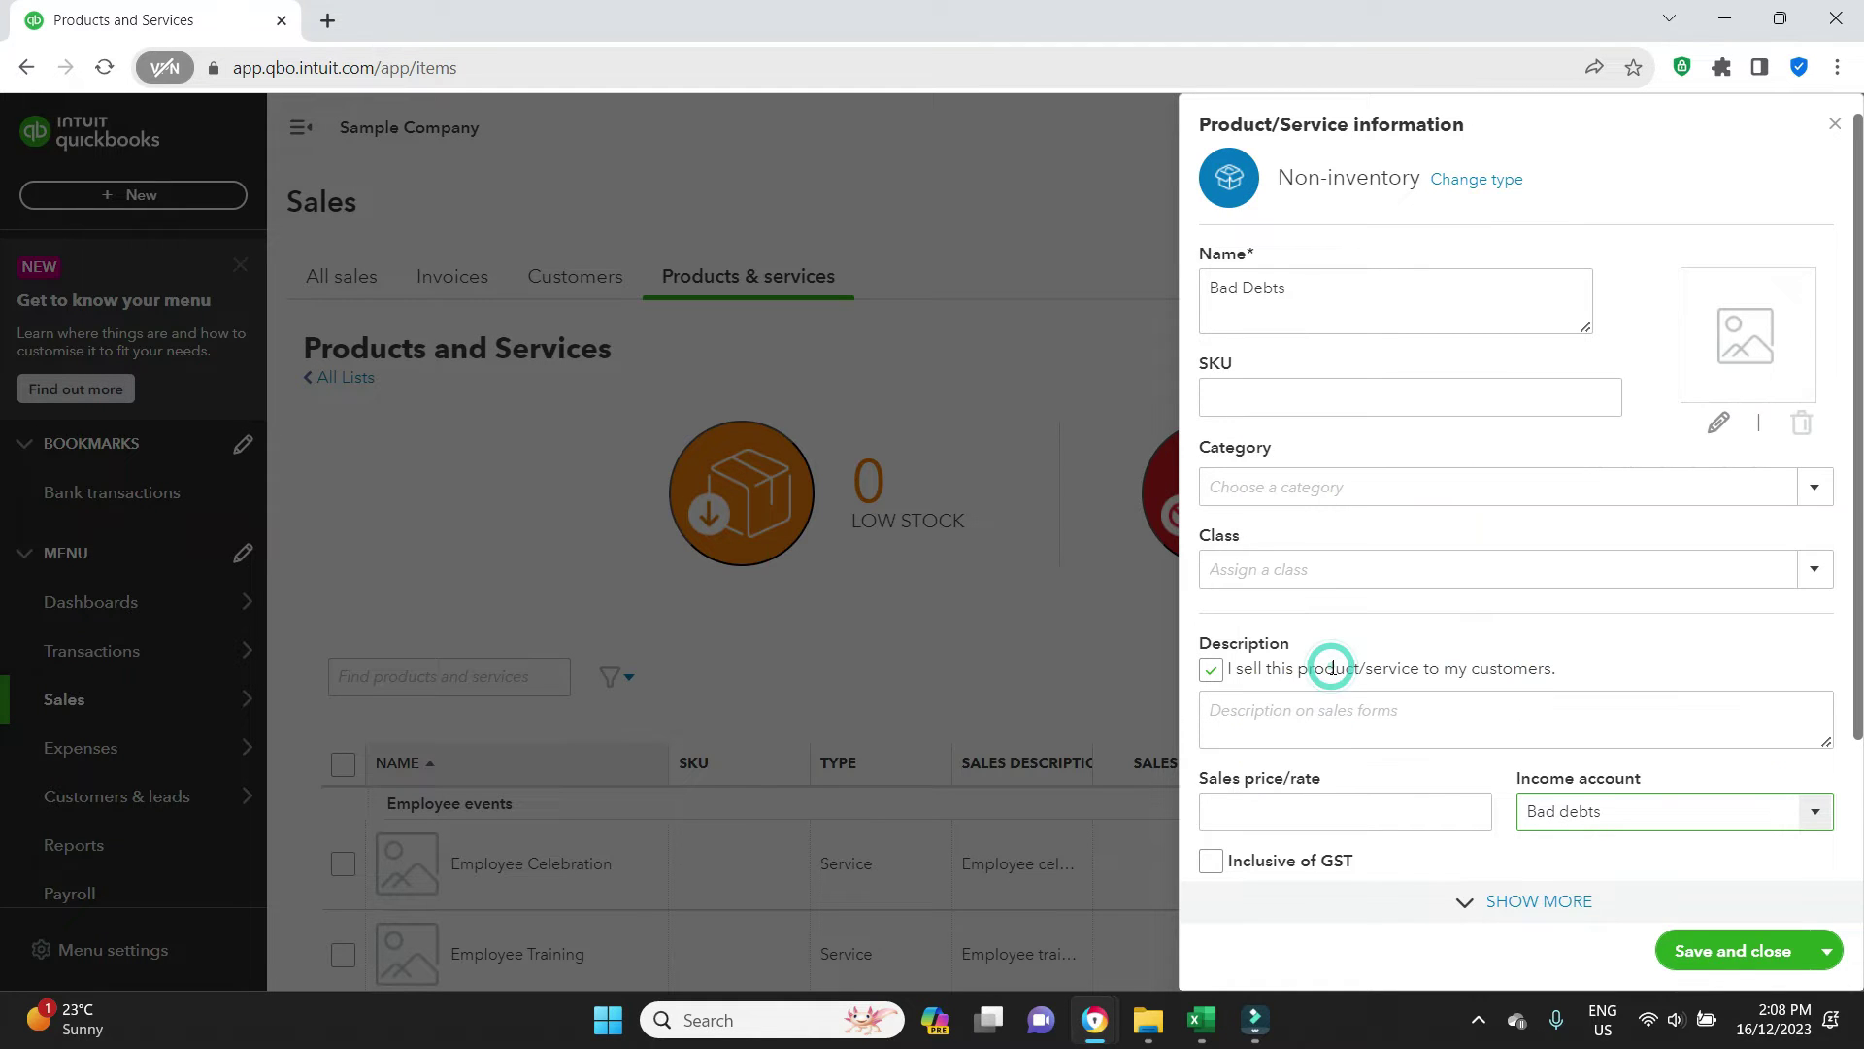
click(1688, 961)
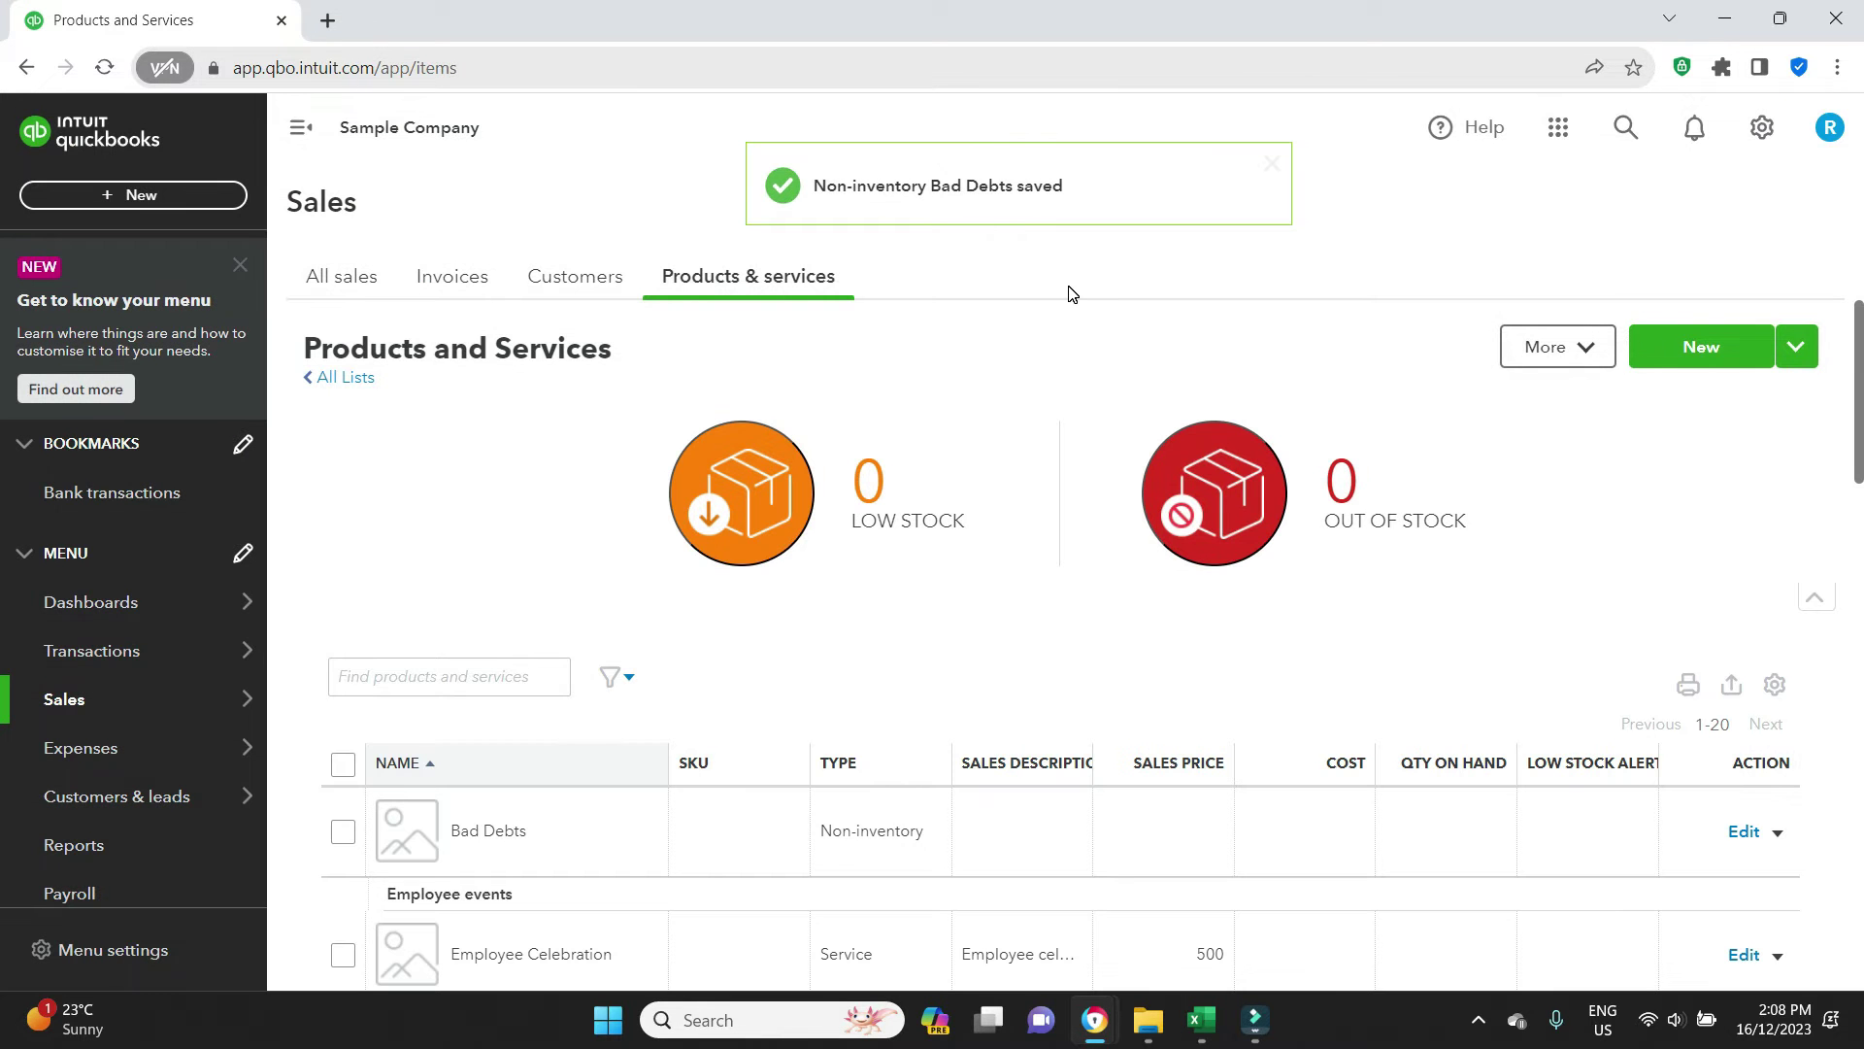
Show Sales > Invoices, duplicate its browser tab, and bring up the + New transaction menu
mouse_move(68, 699)
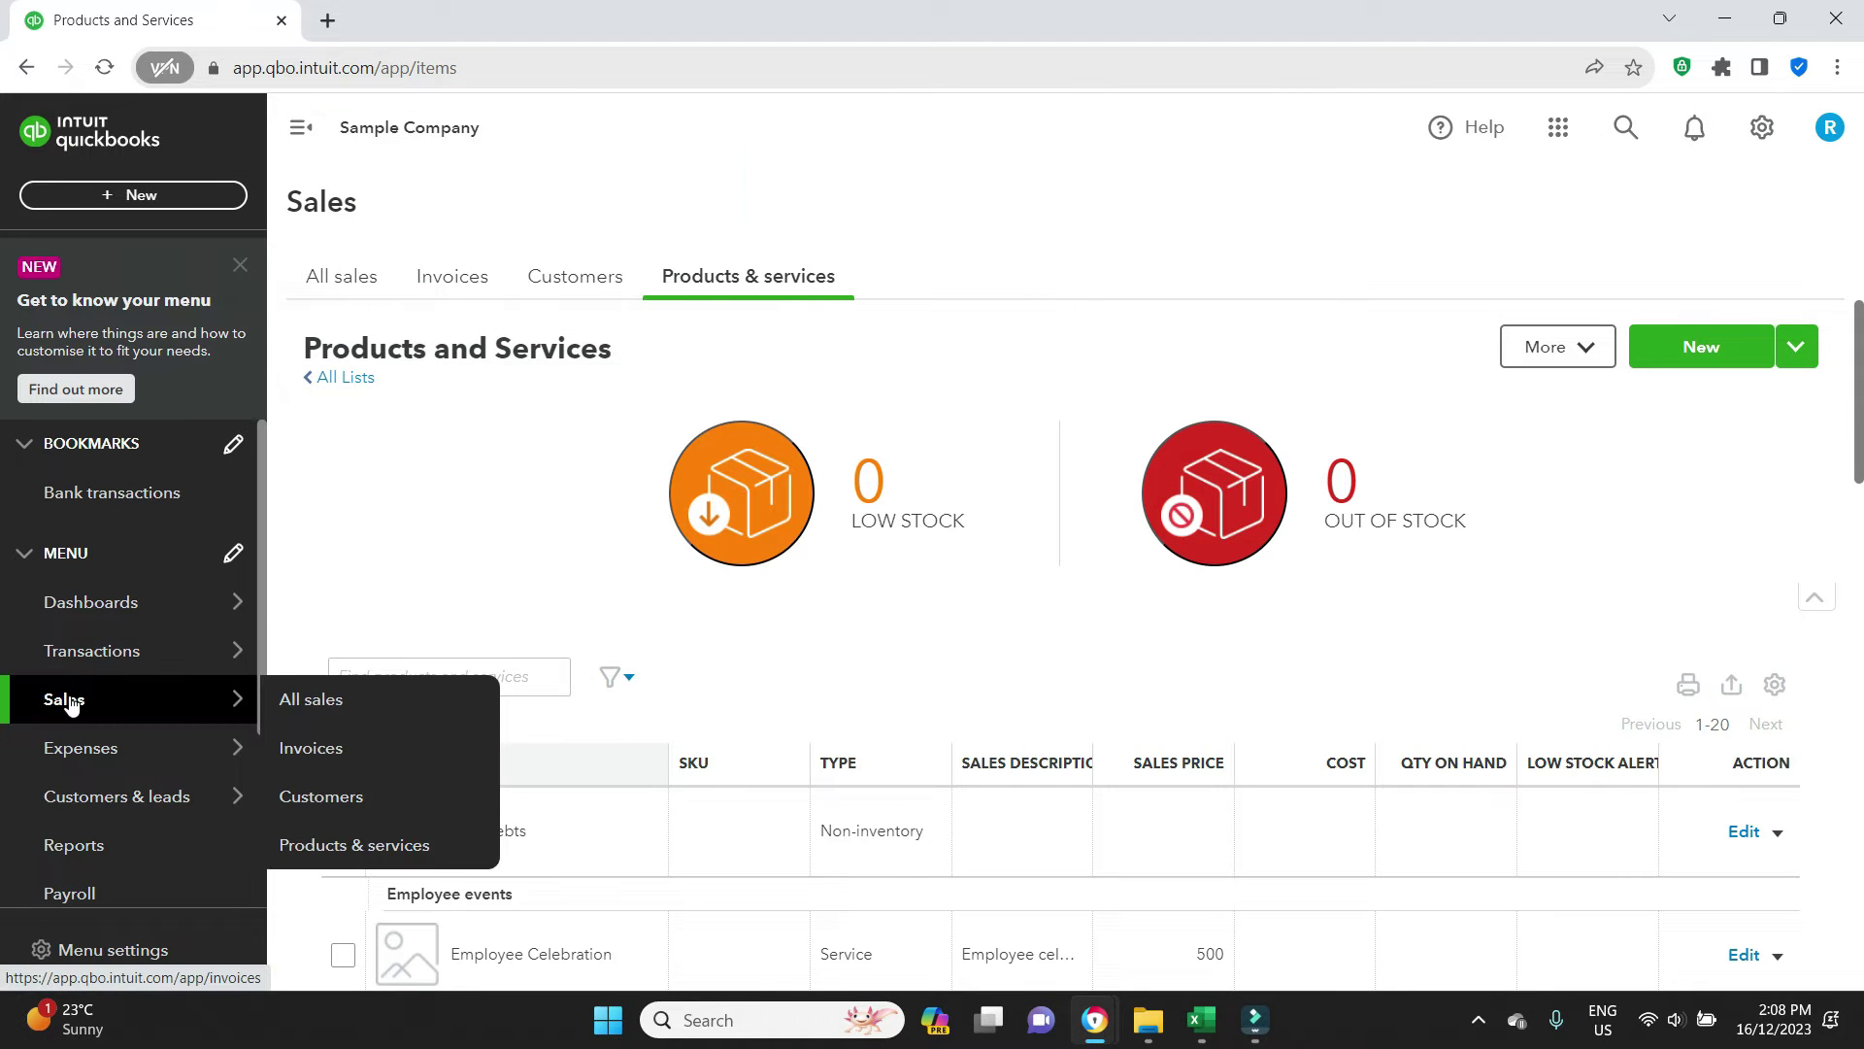
click(373, 751)
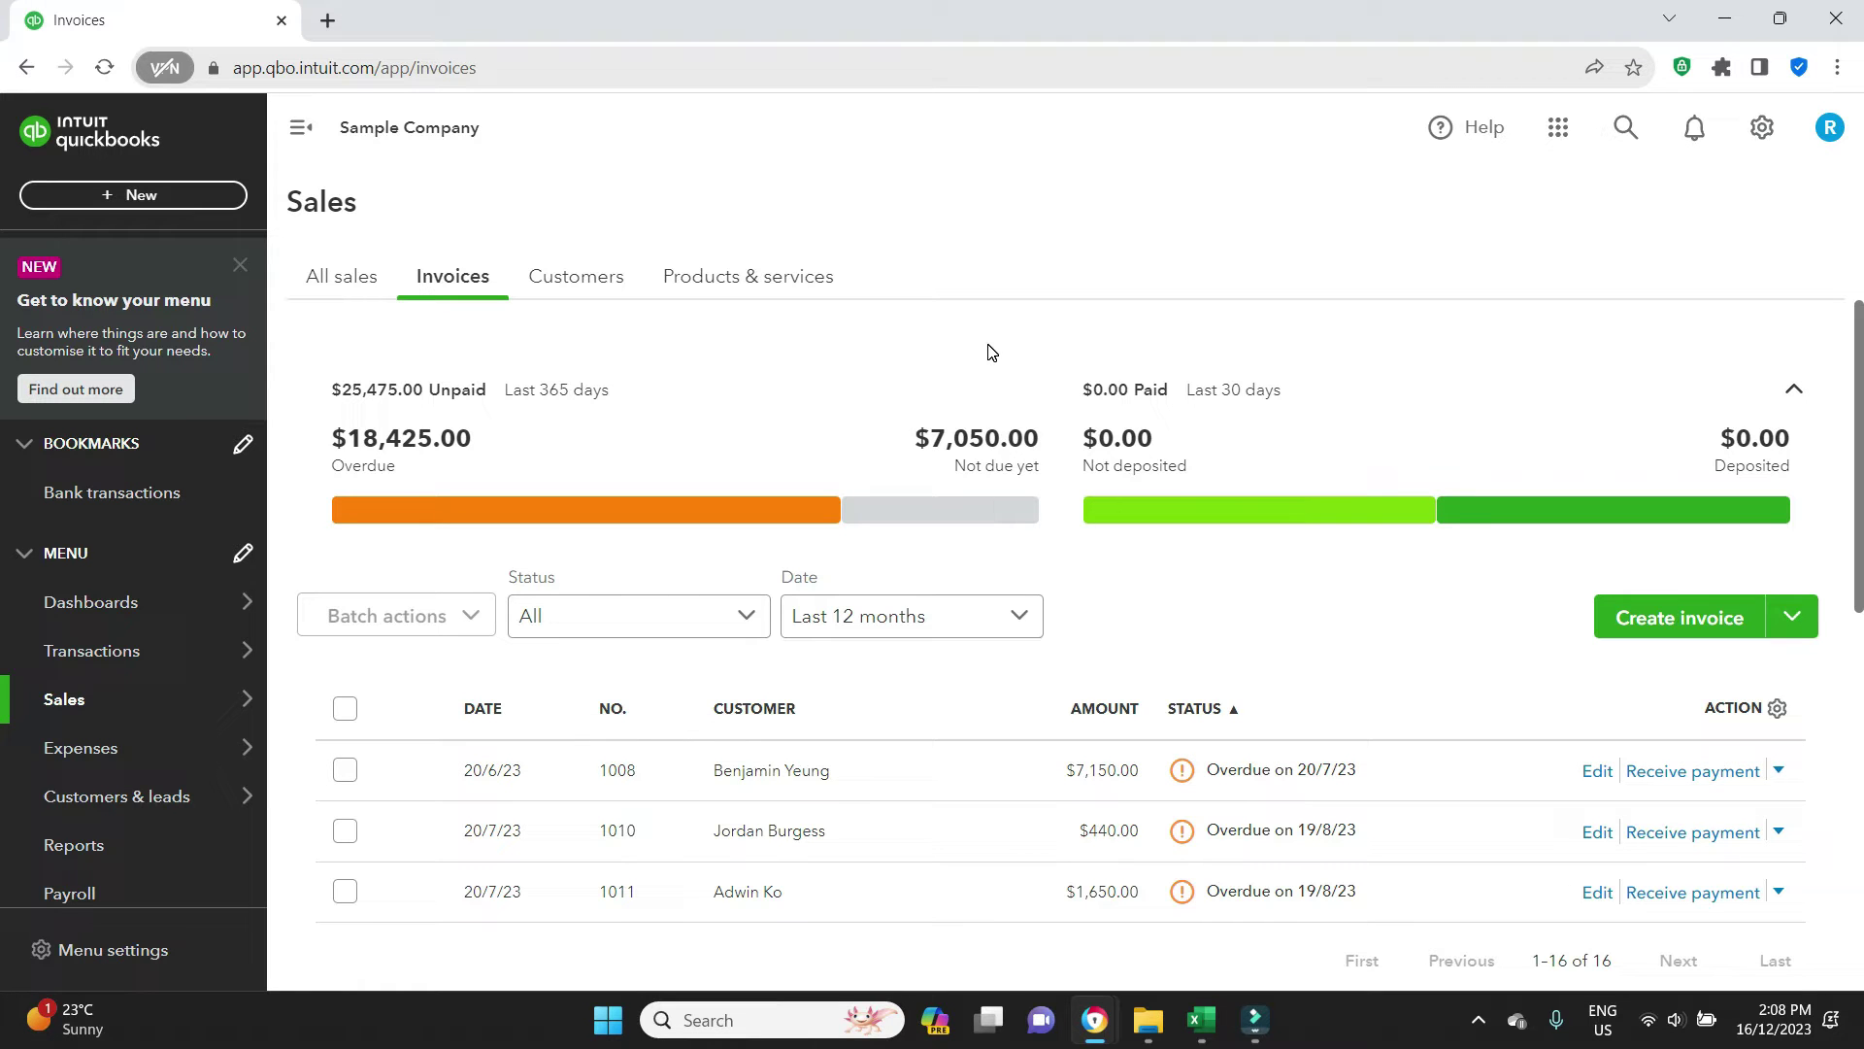
right_click(163, 30)
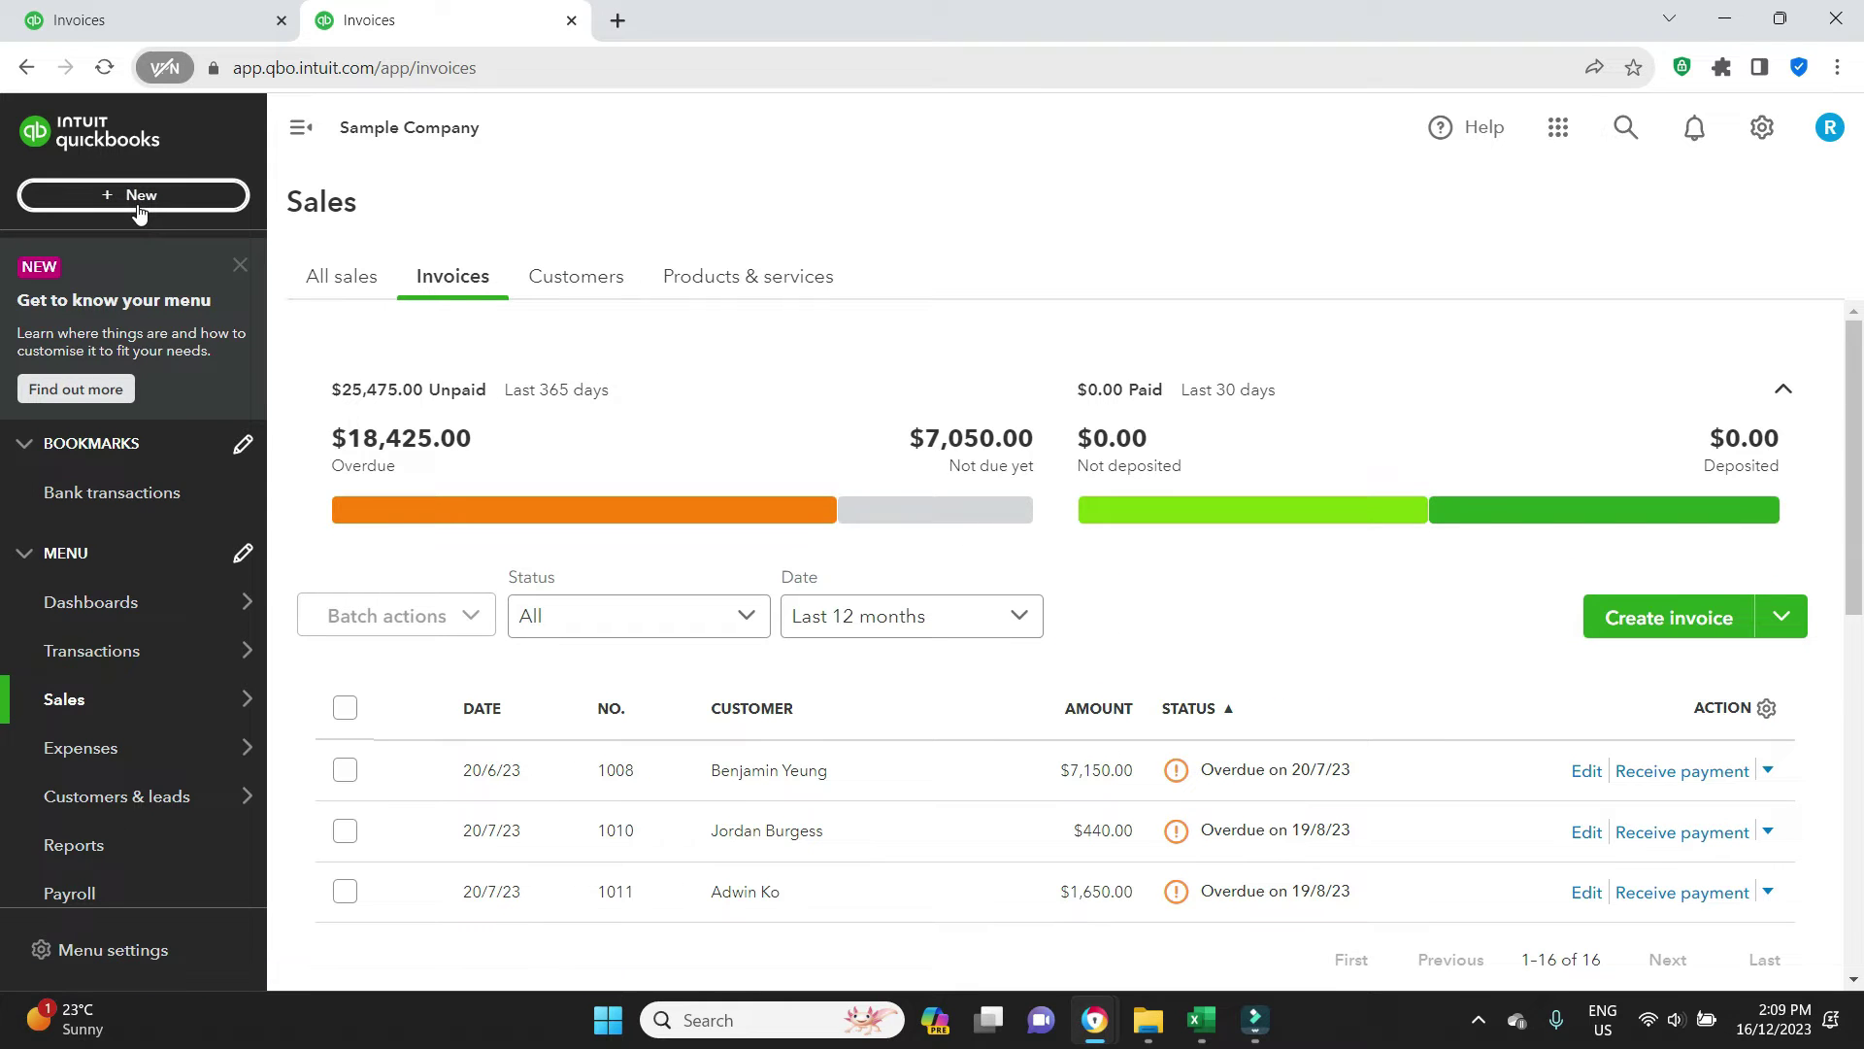
click(139, 197)
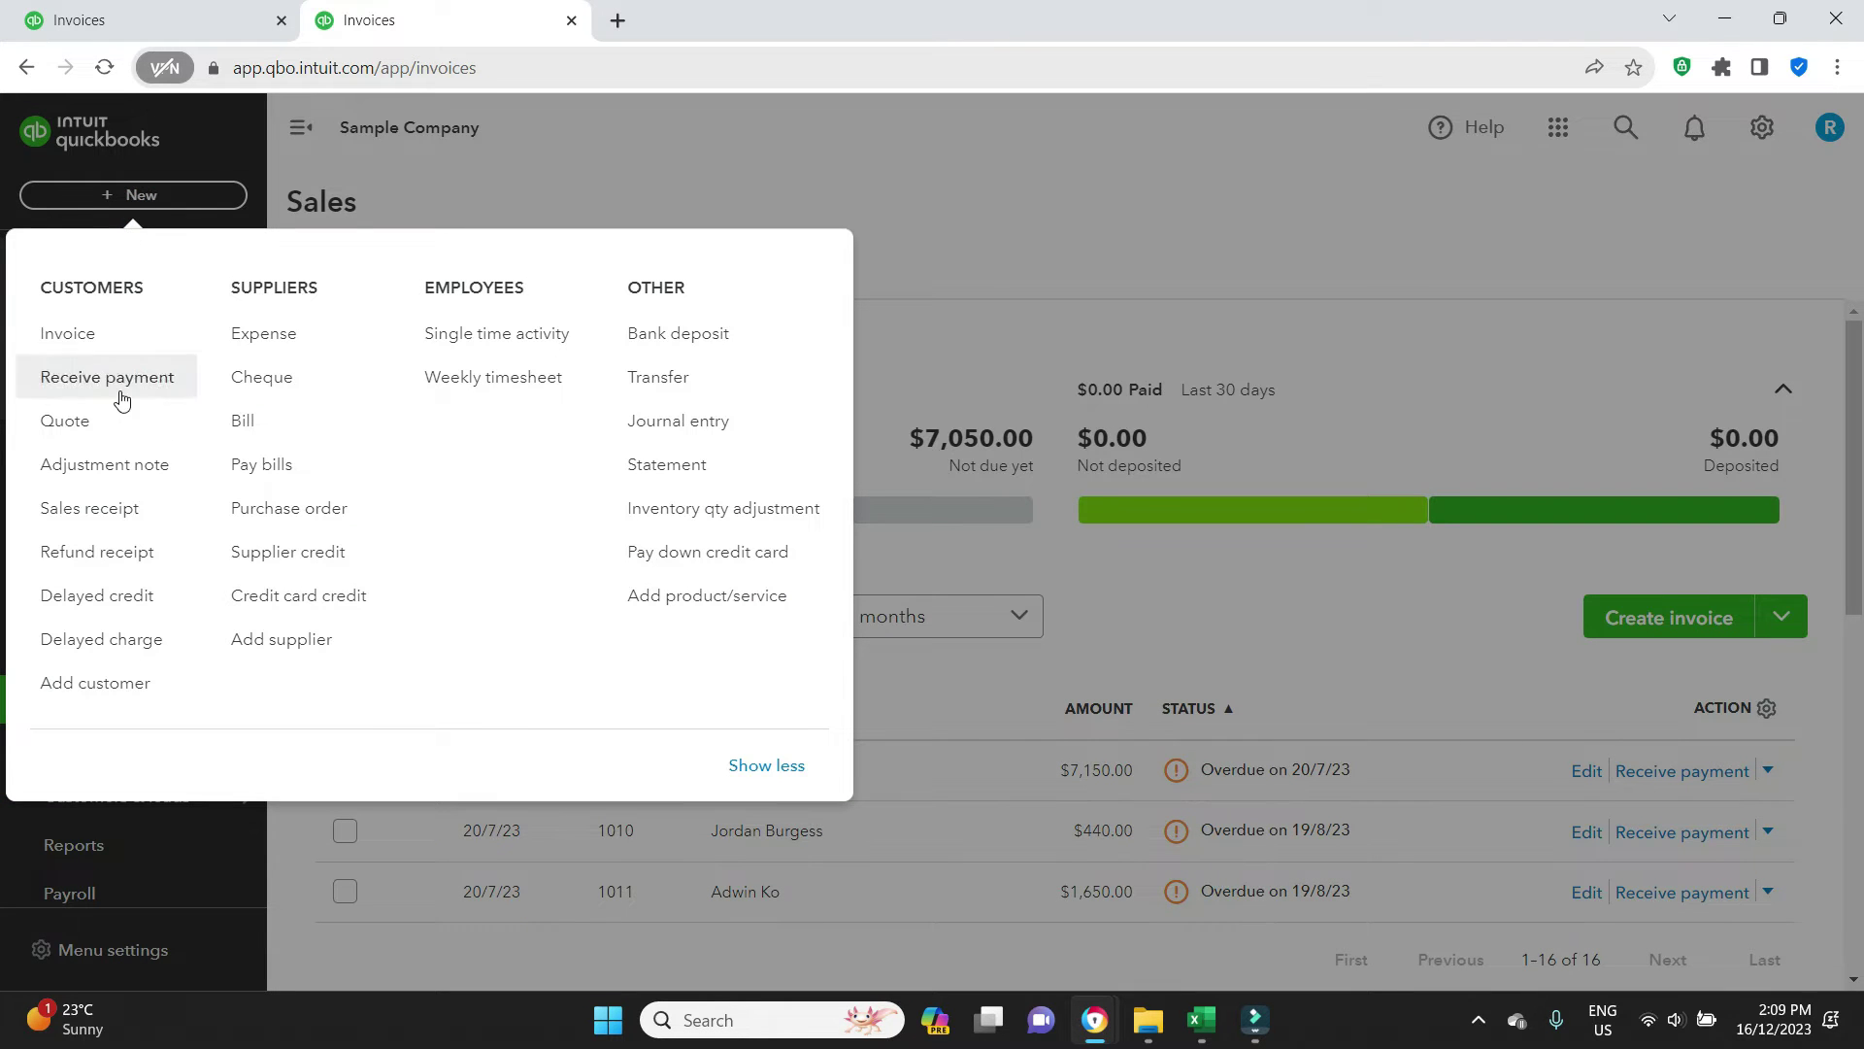
Start a new adjustment note for invoice 1008's customer and enter the customer's email address
click(105, 465)
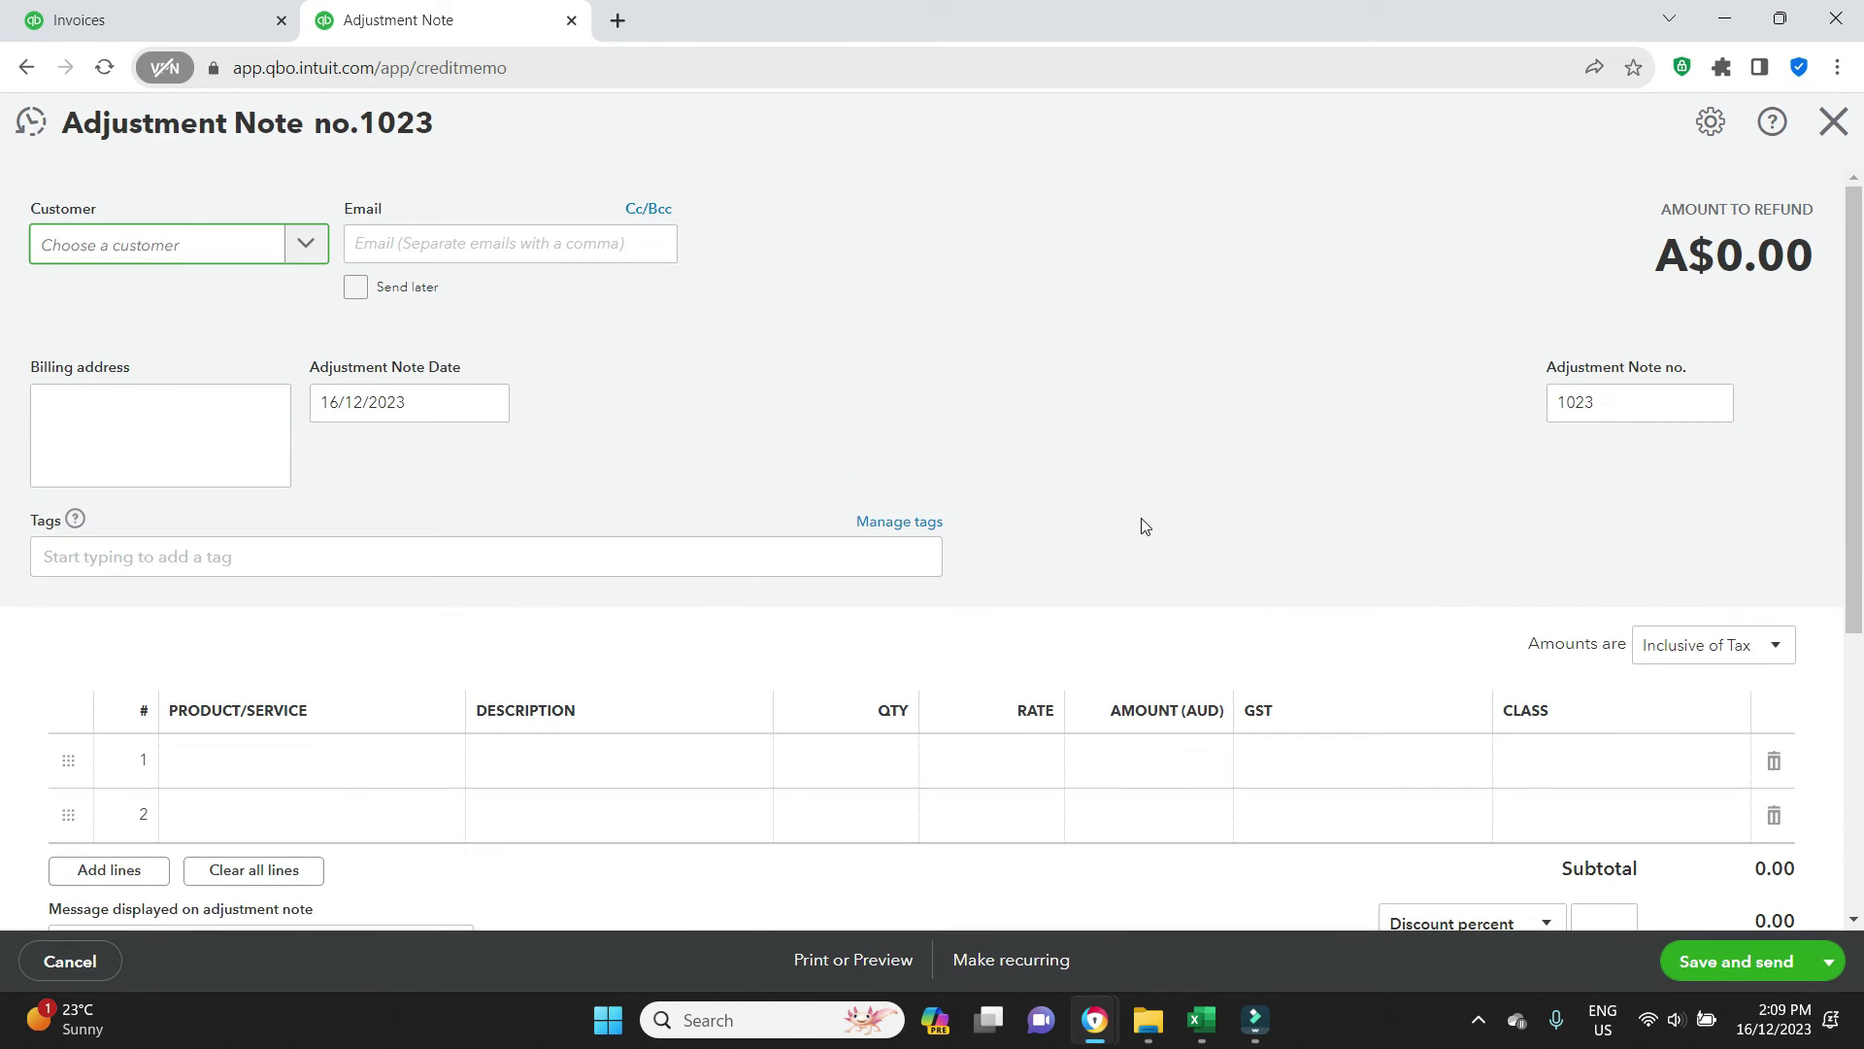
click(180, 24)
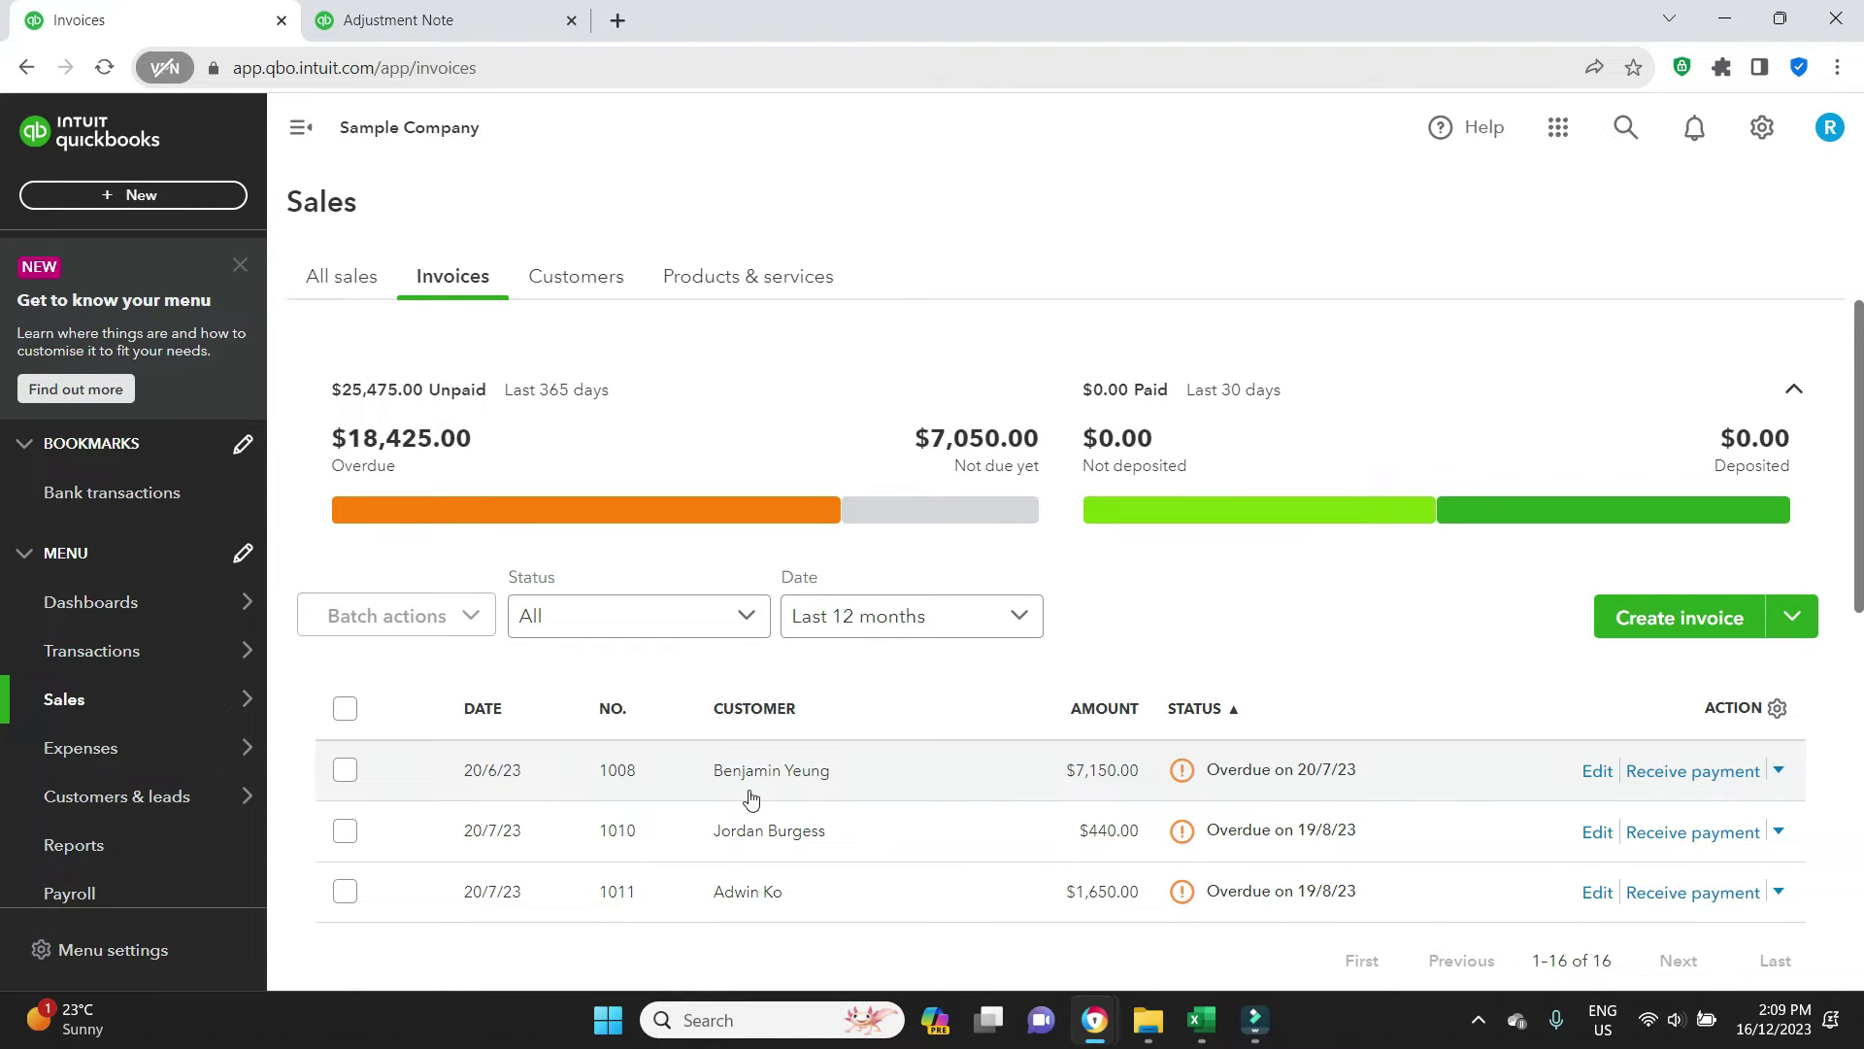
click(427, 21)
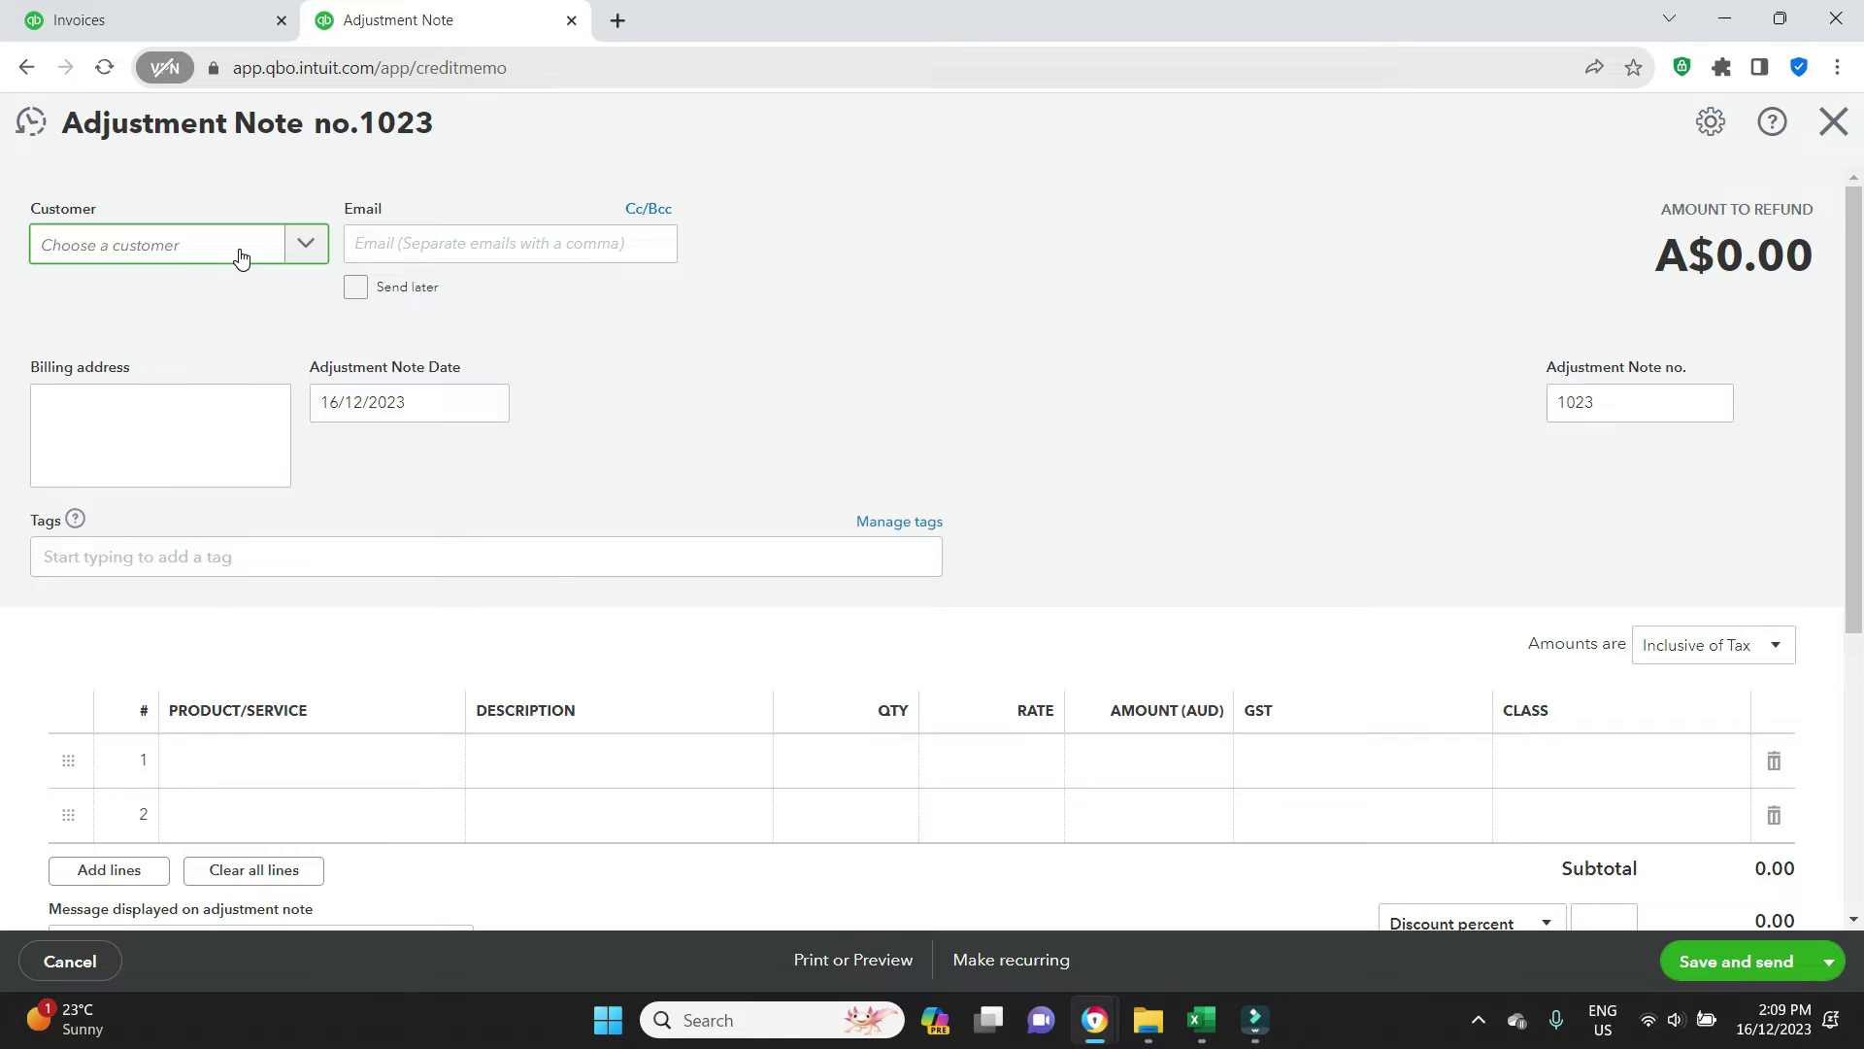
text(benj)
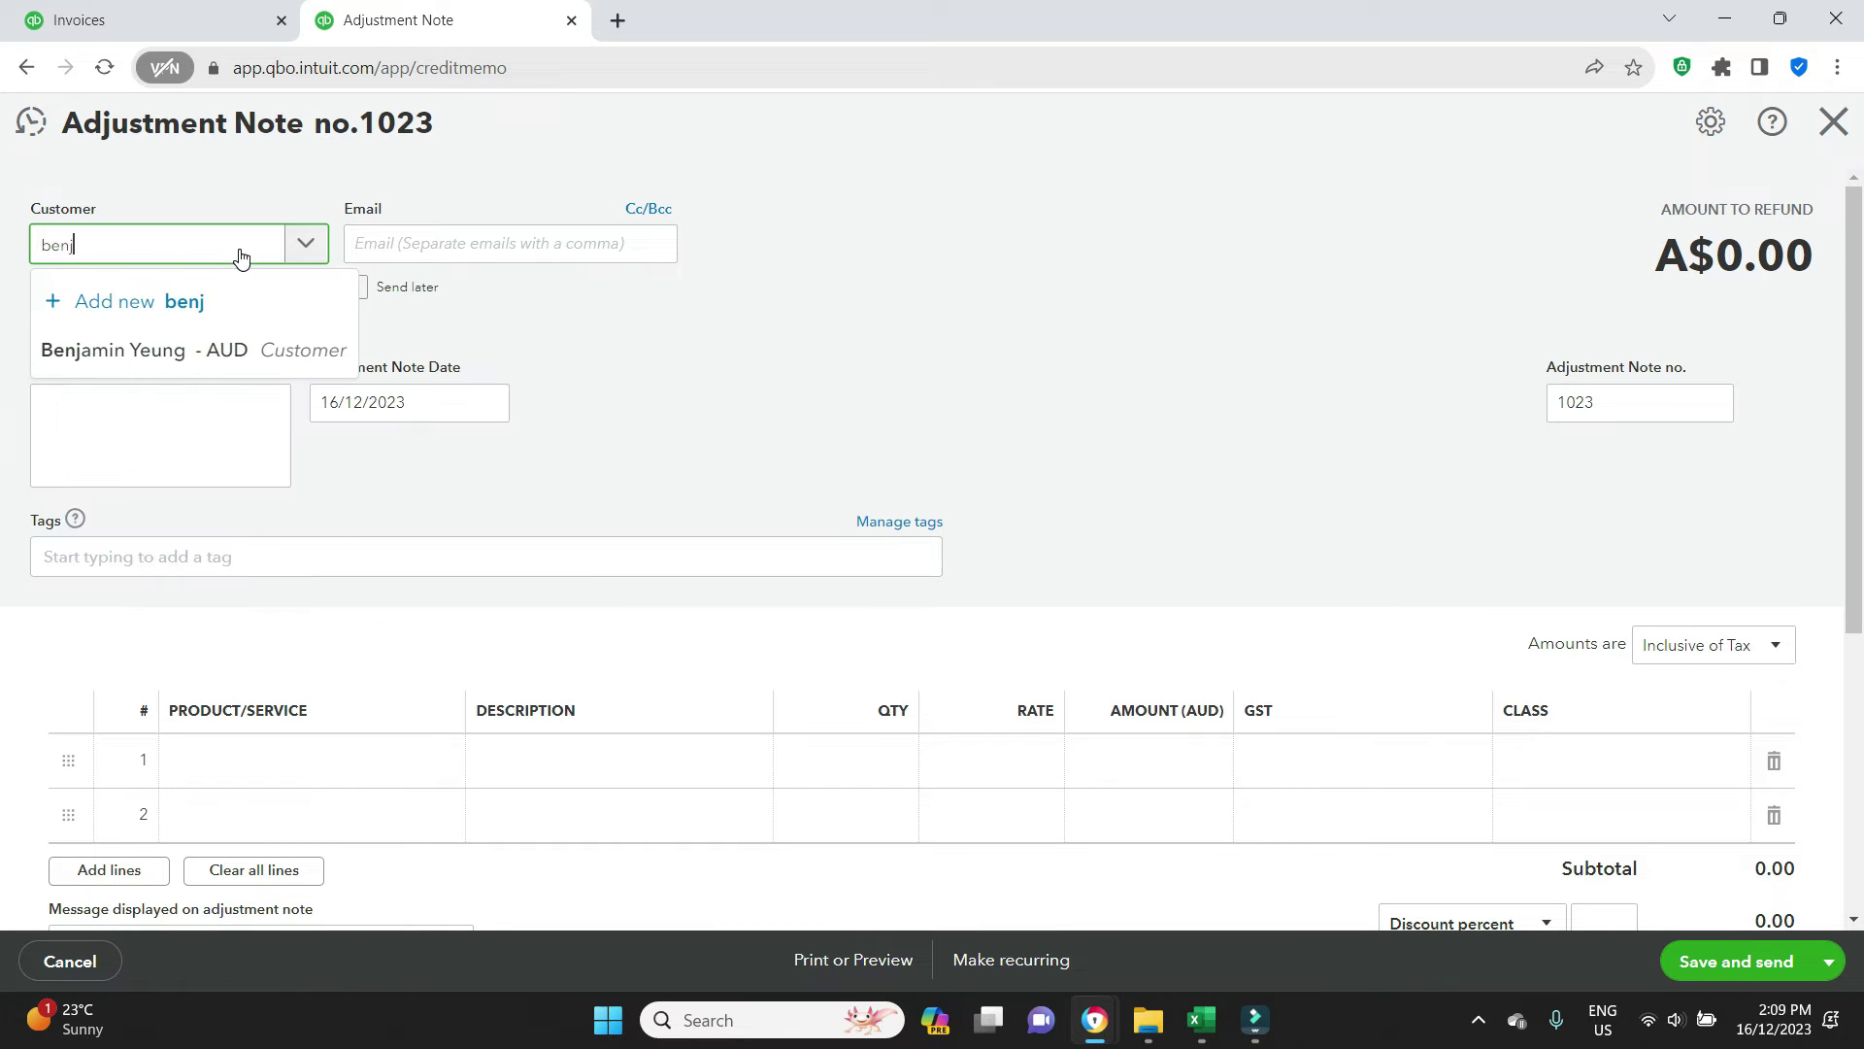
click(206, 353)
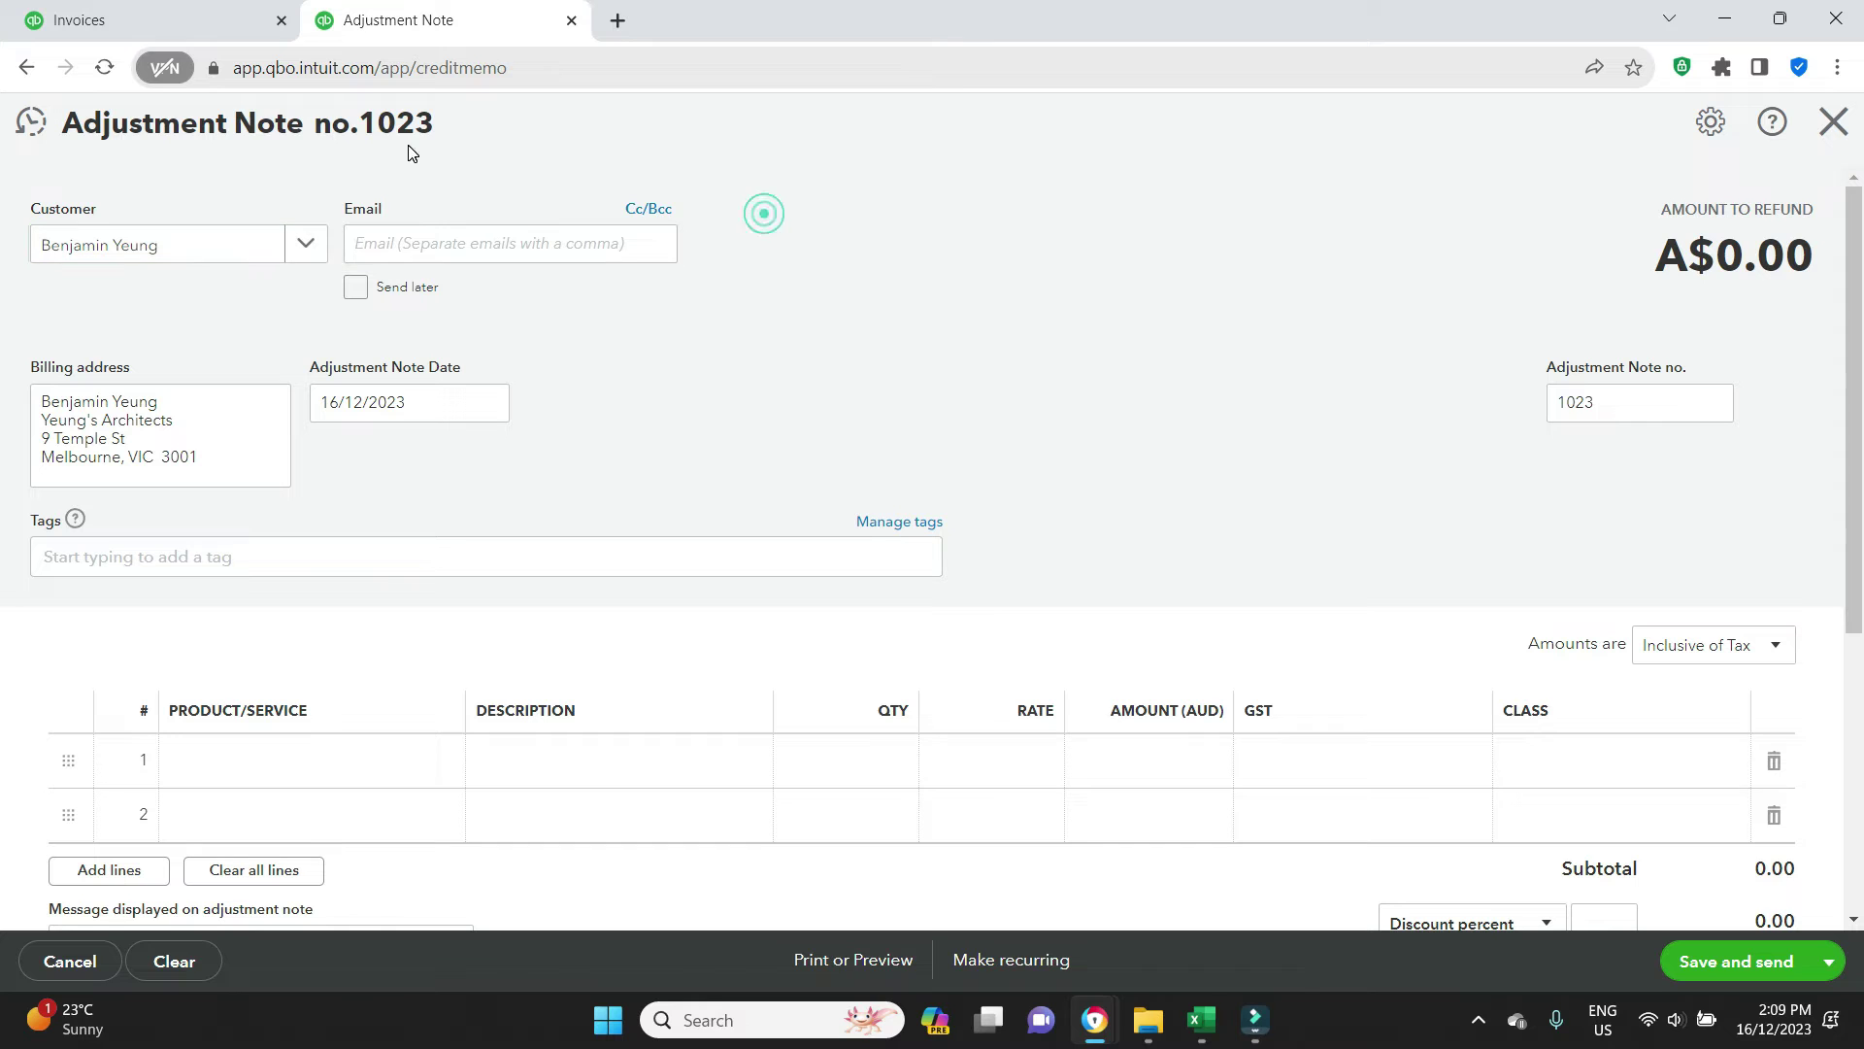
click(414, 246)
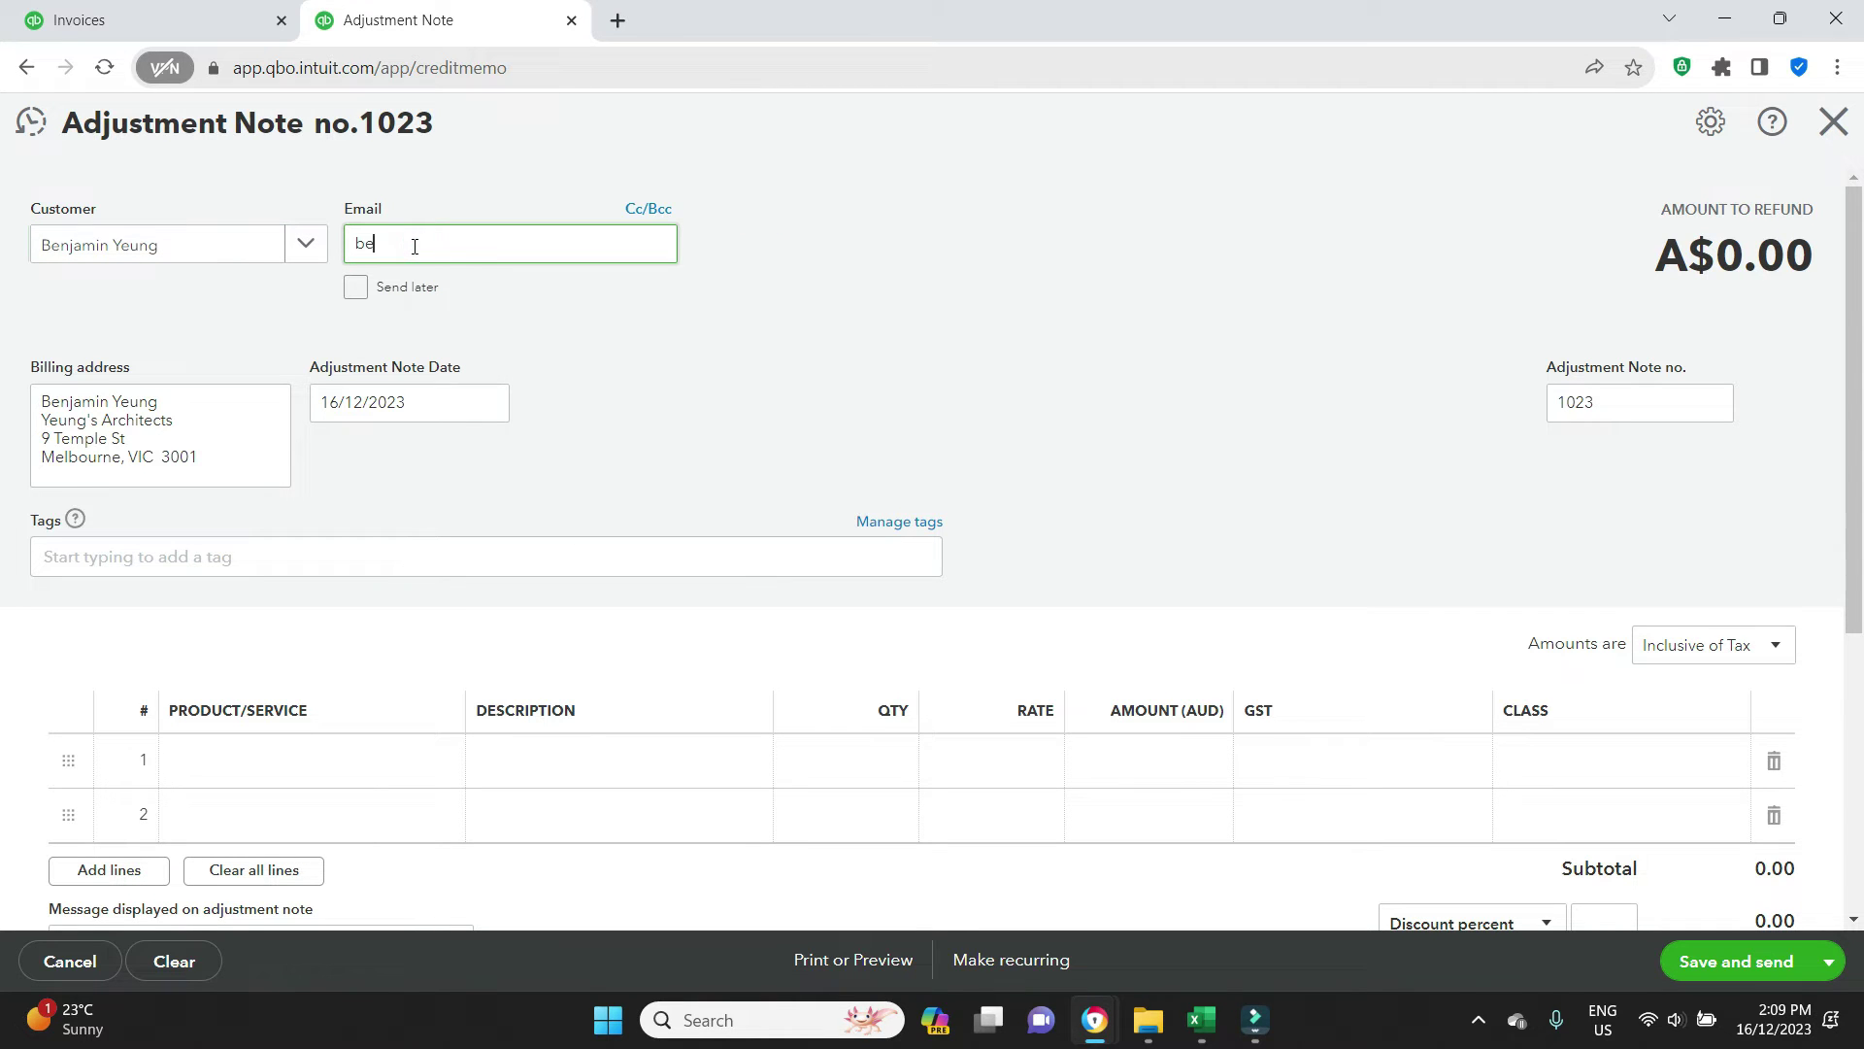
click(1126, 306)
Put Bad Debts on line 1 and begin entering its 7,150 rate
scroll(1127, 306, down, 1)
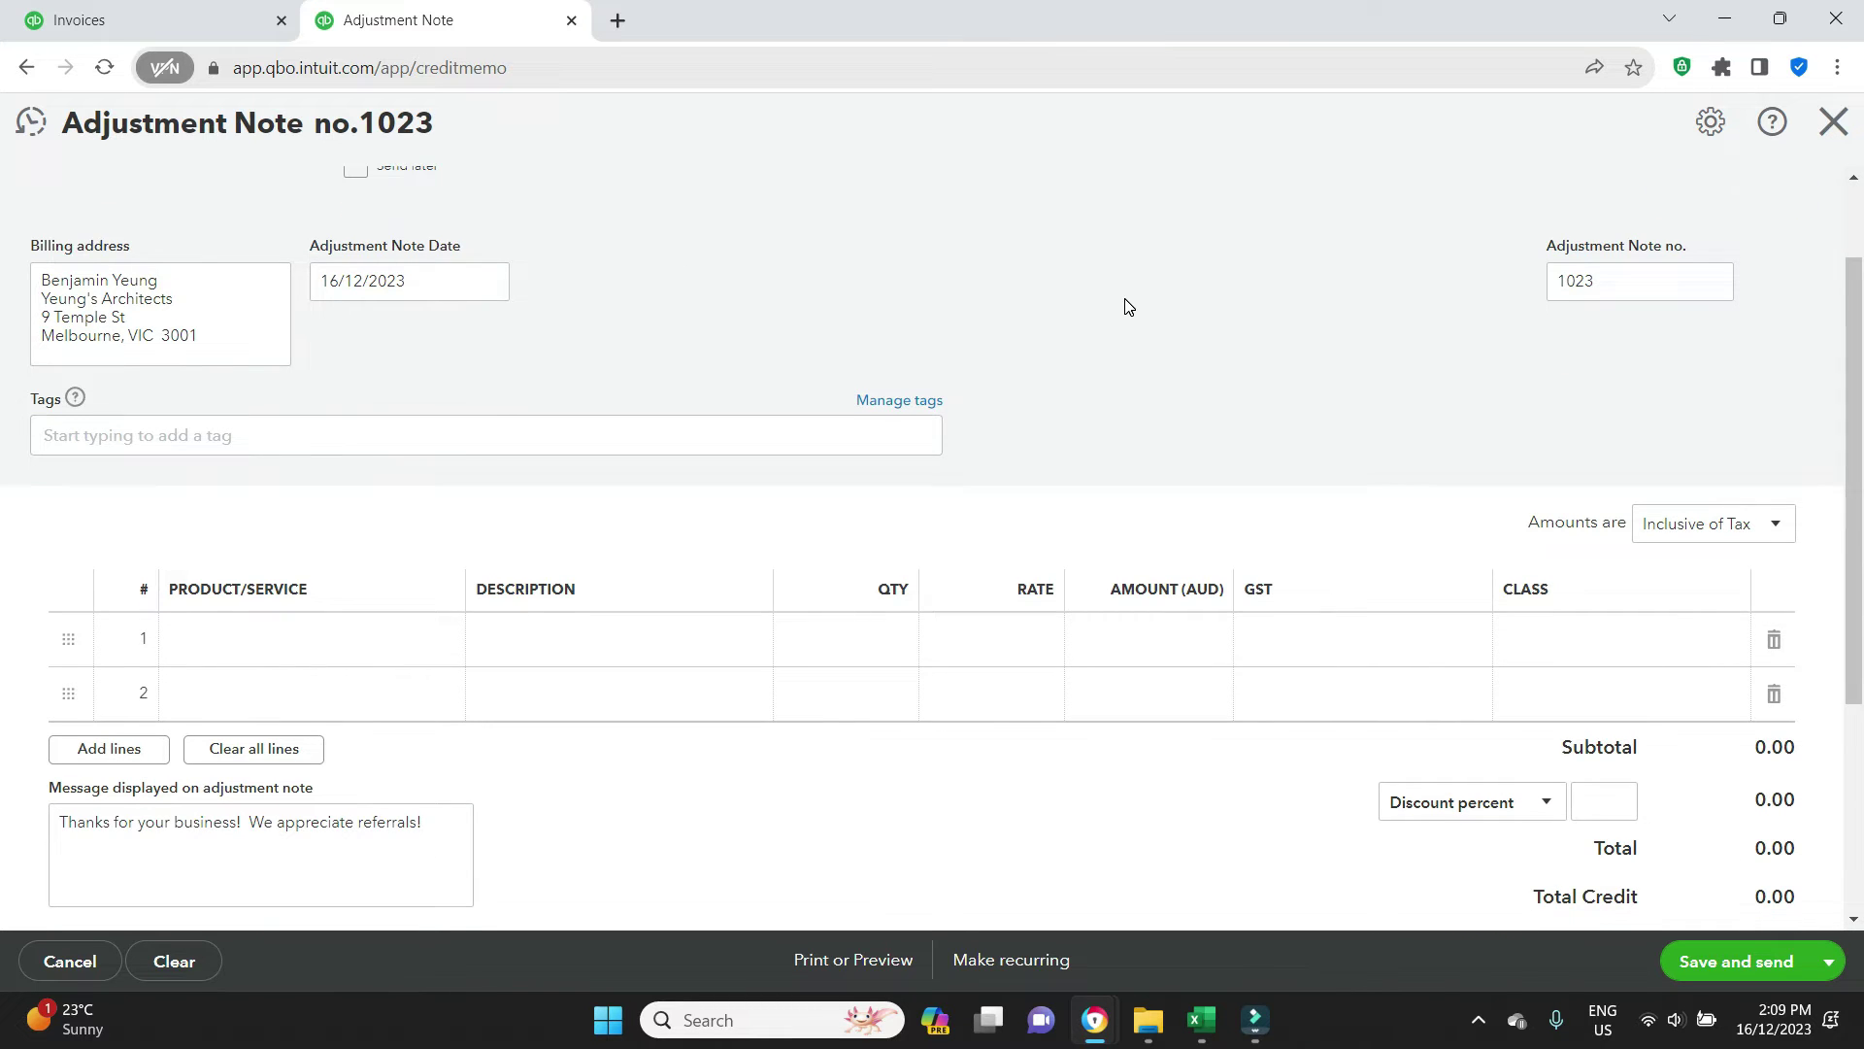
scroll(1127, 307, down, 1)
click(247, 528)
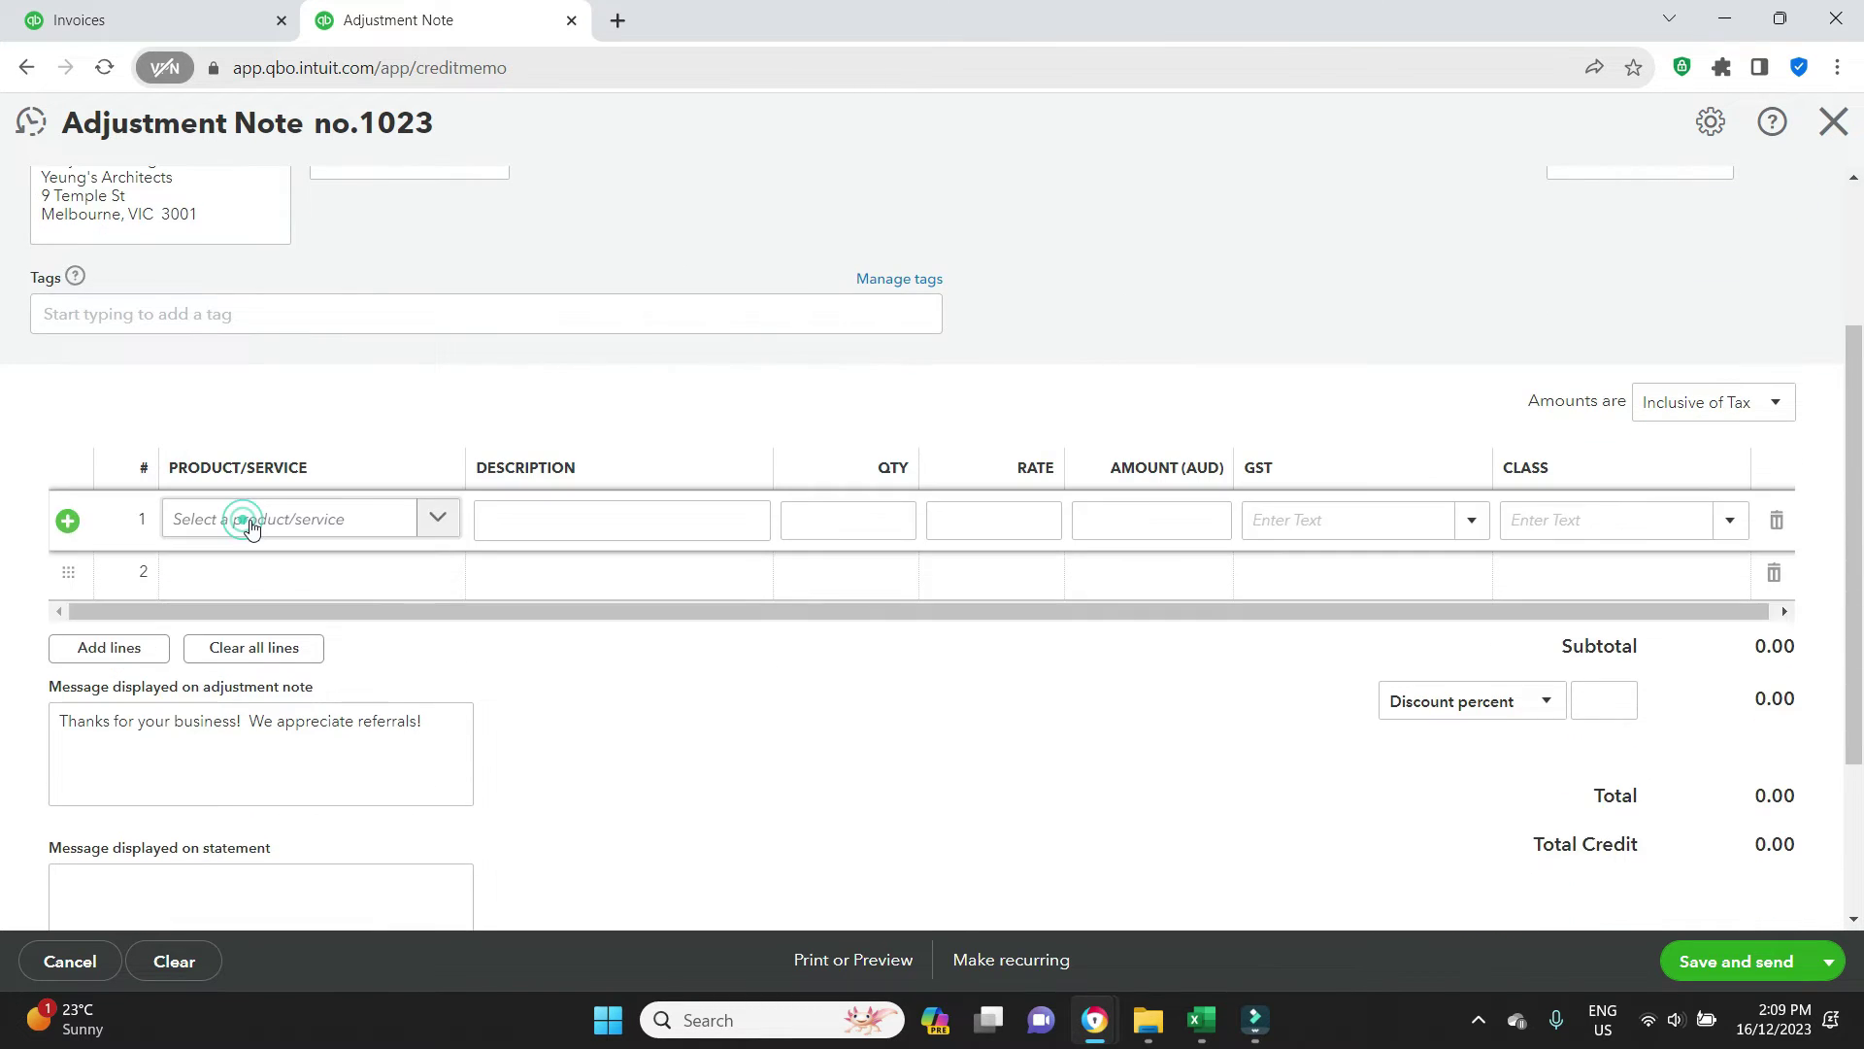
click(436, 524)
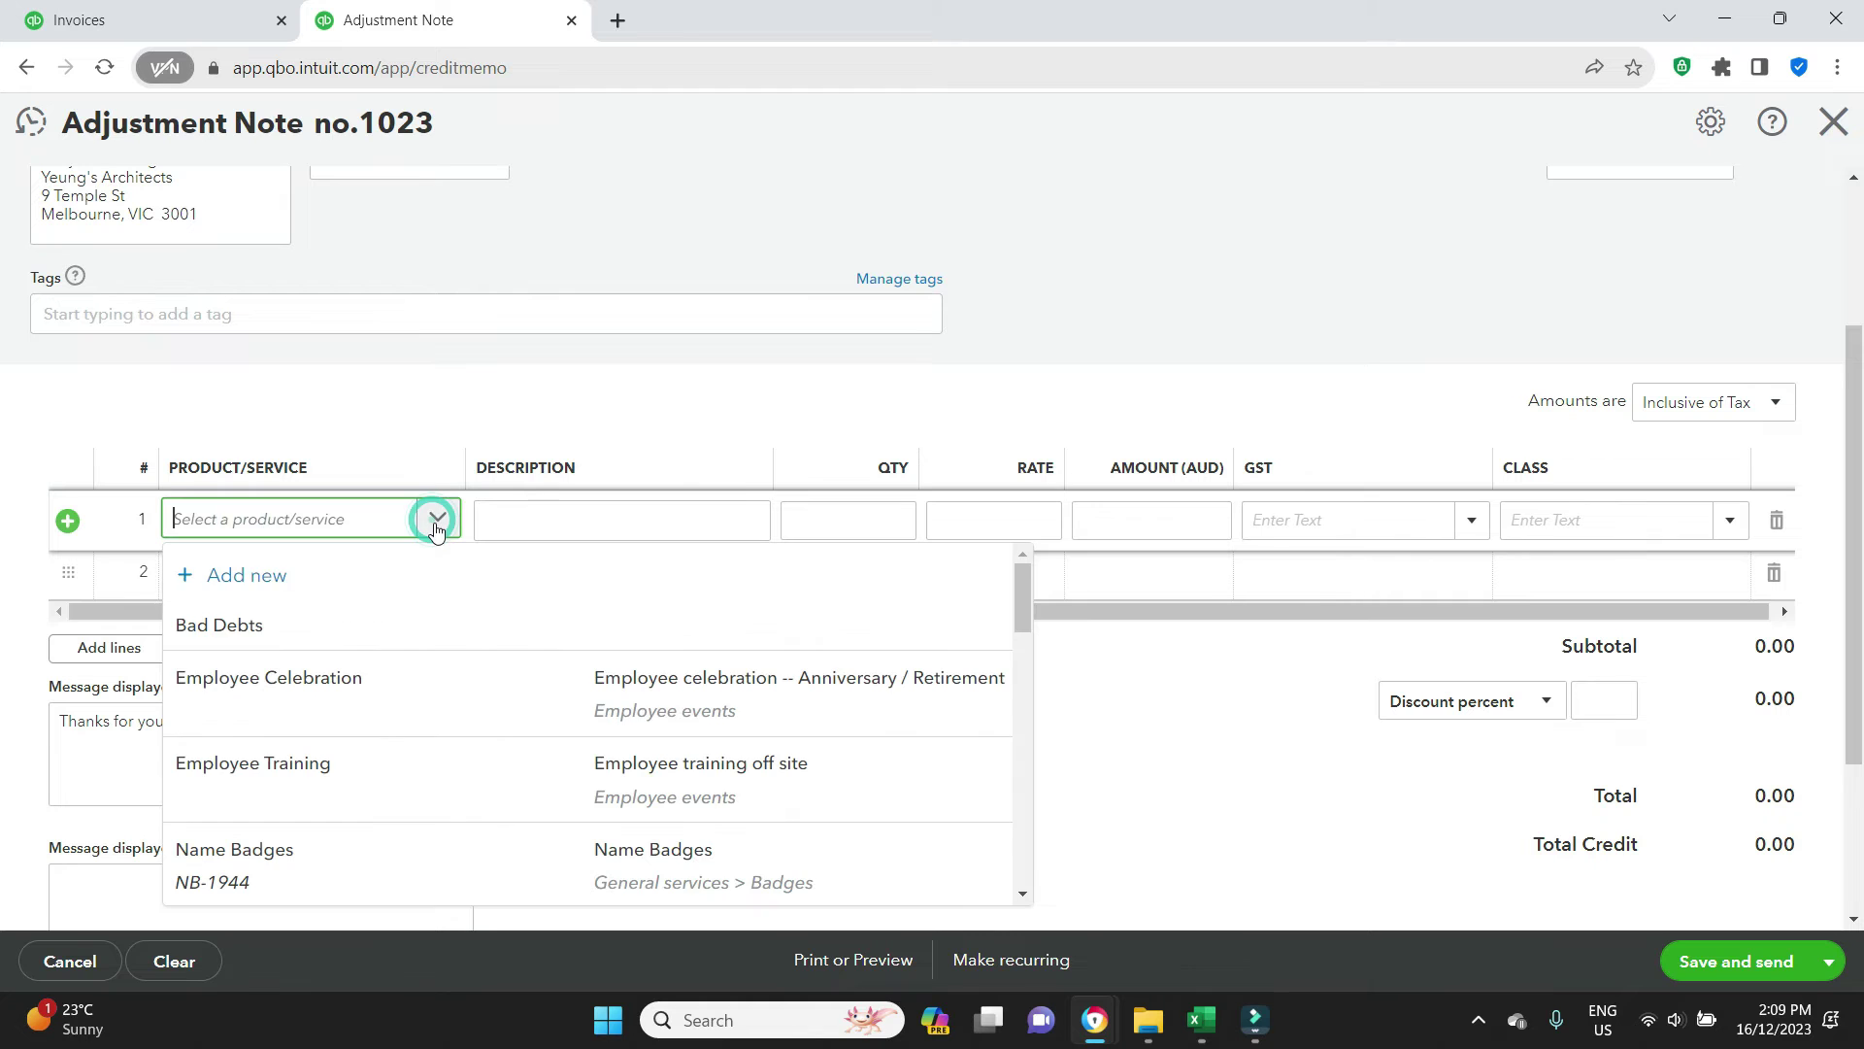
click(235, 627)
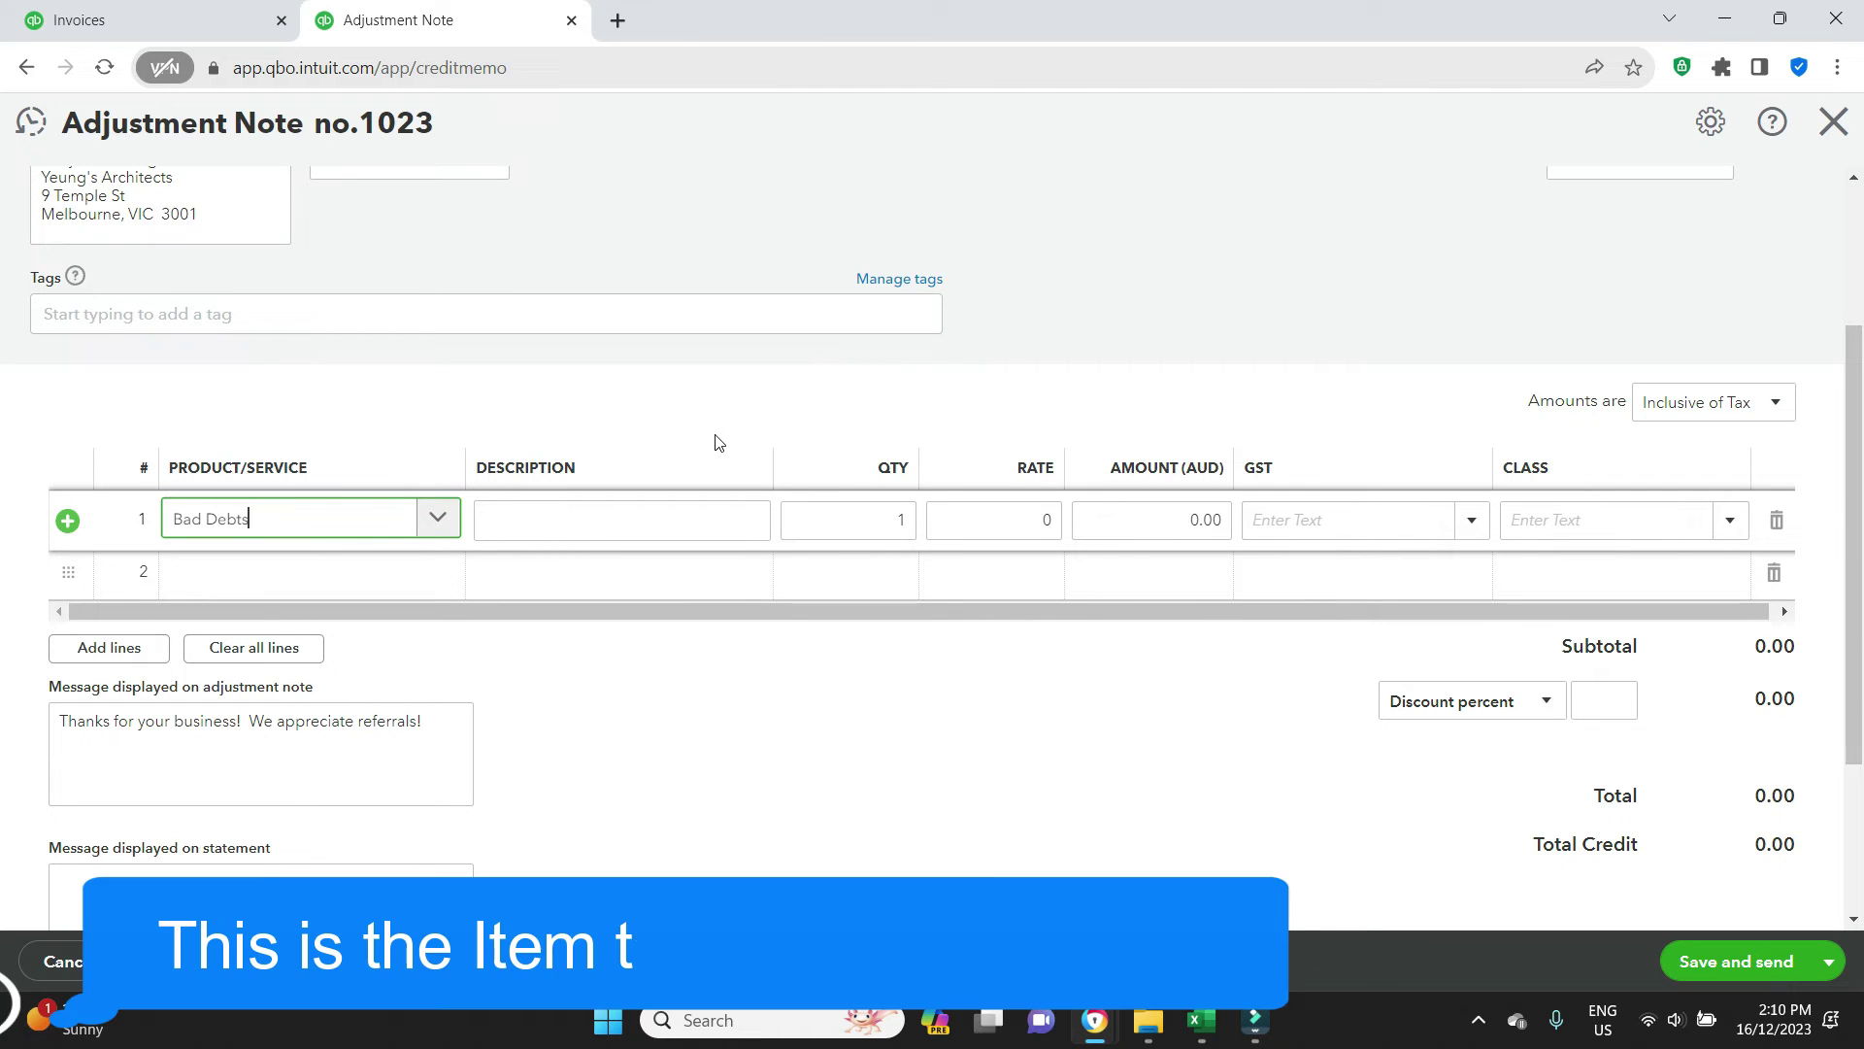
click(165, 19)
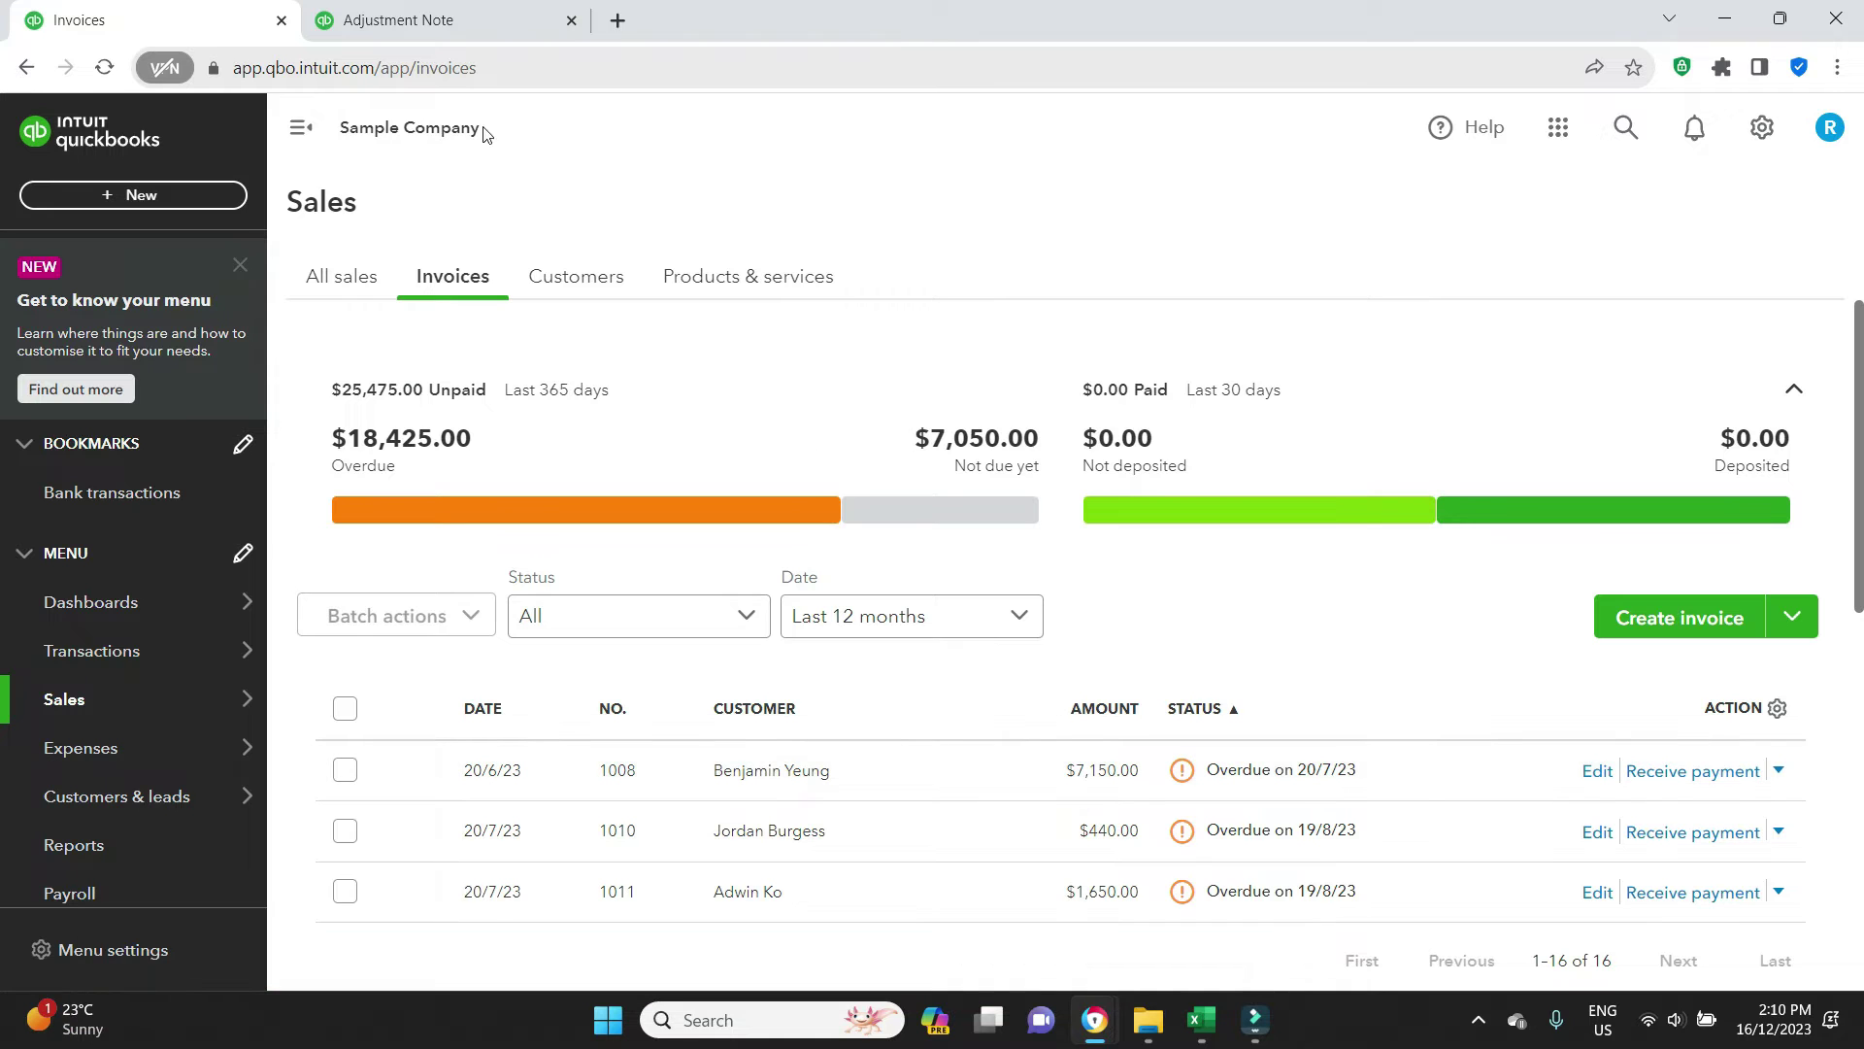
click(447, 22)
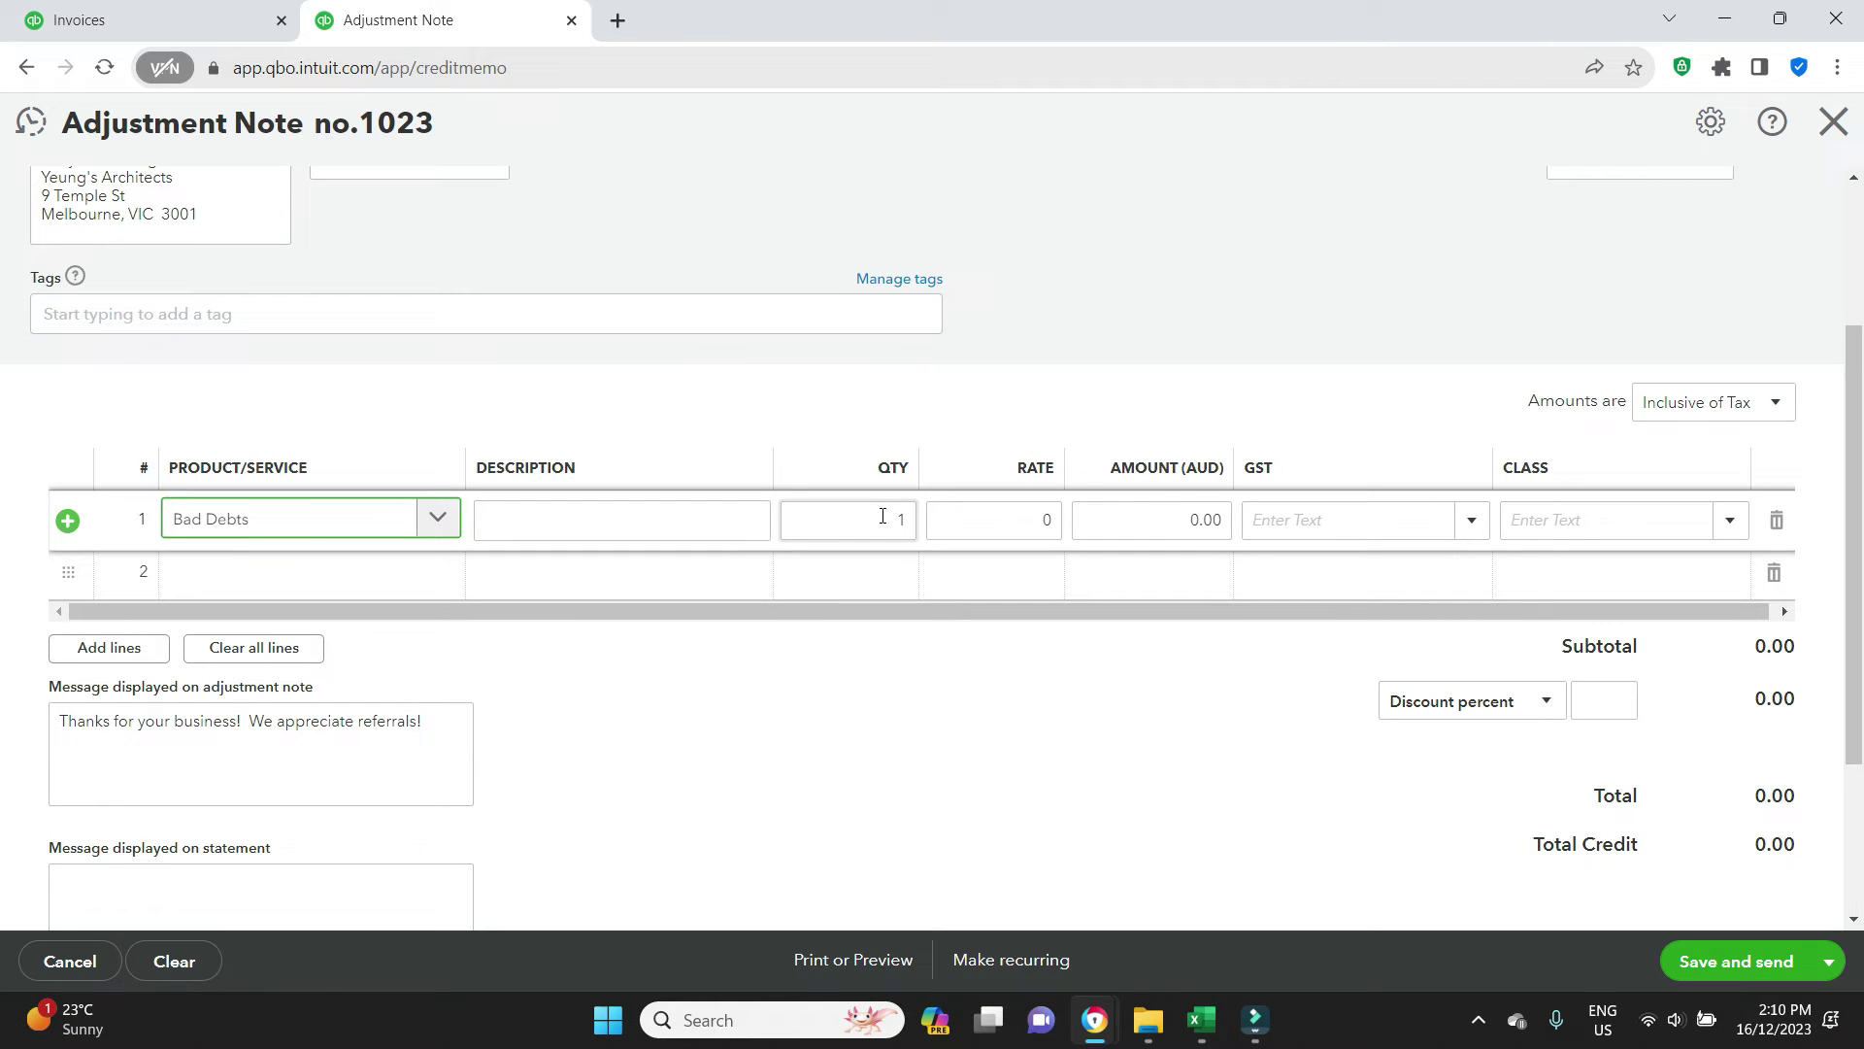
click(1010, 516)
text(715)
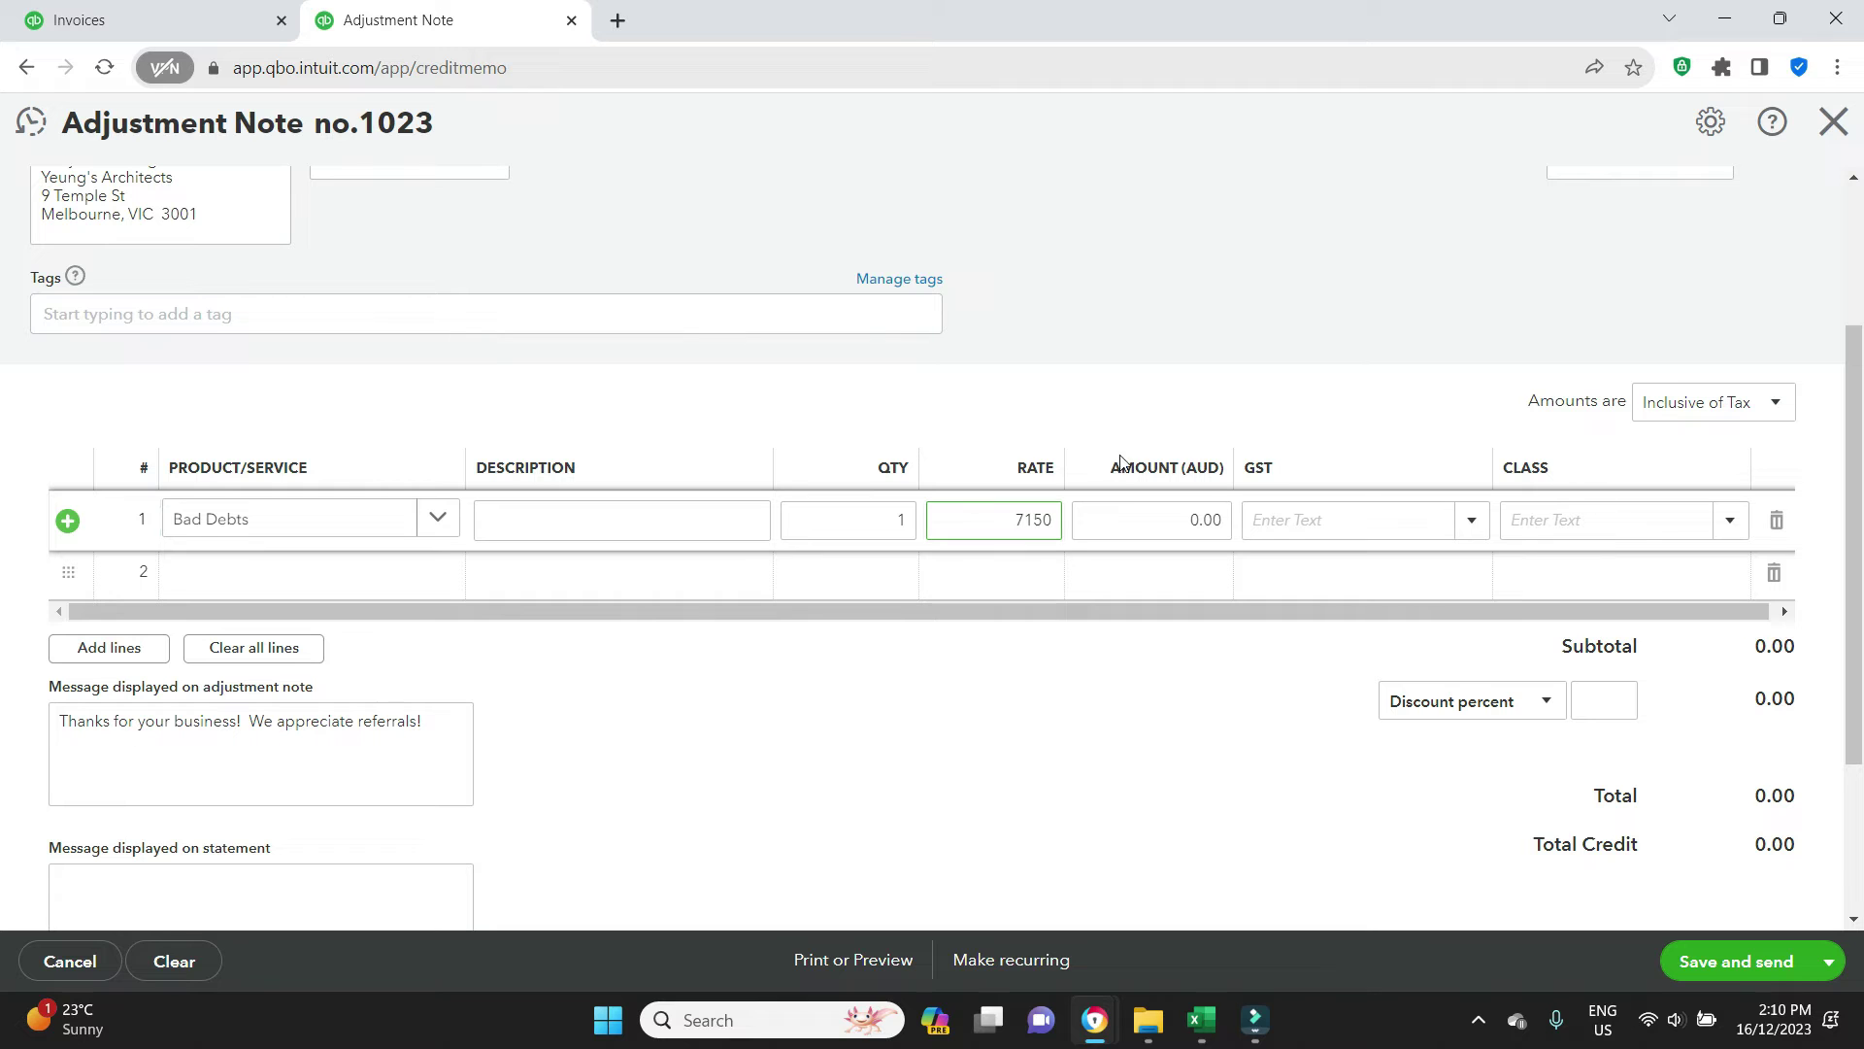
key(Tab)
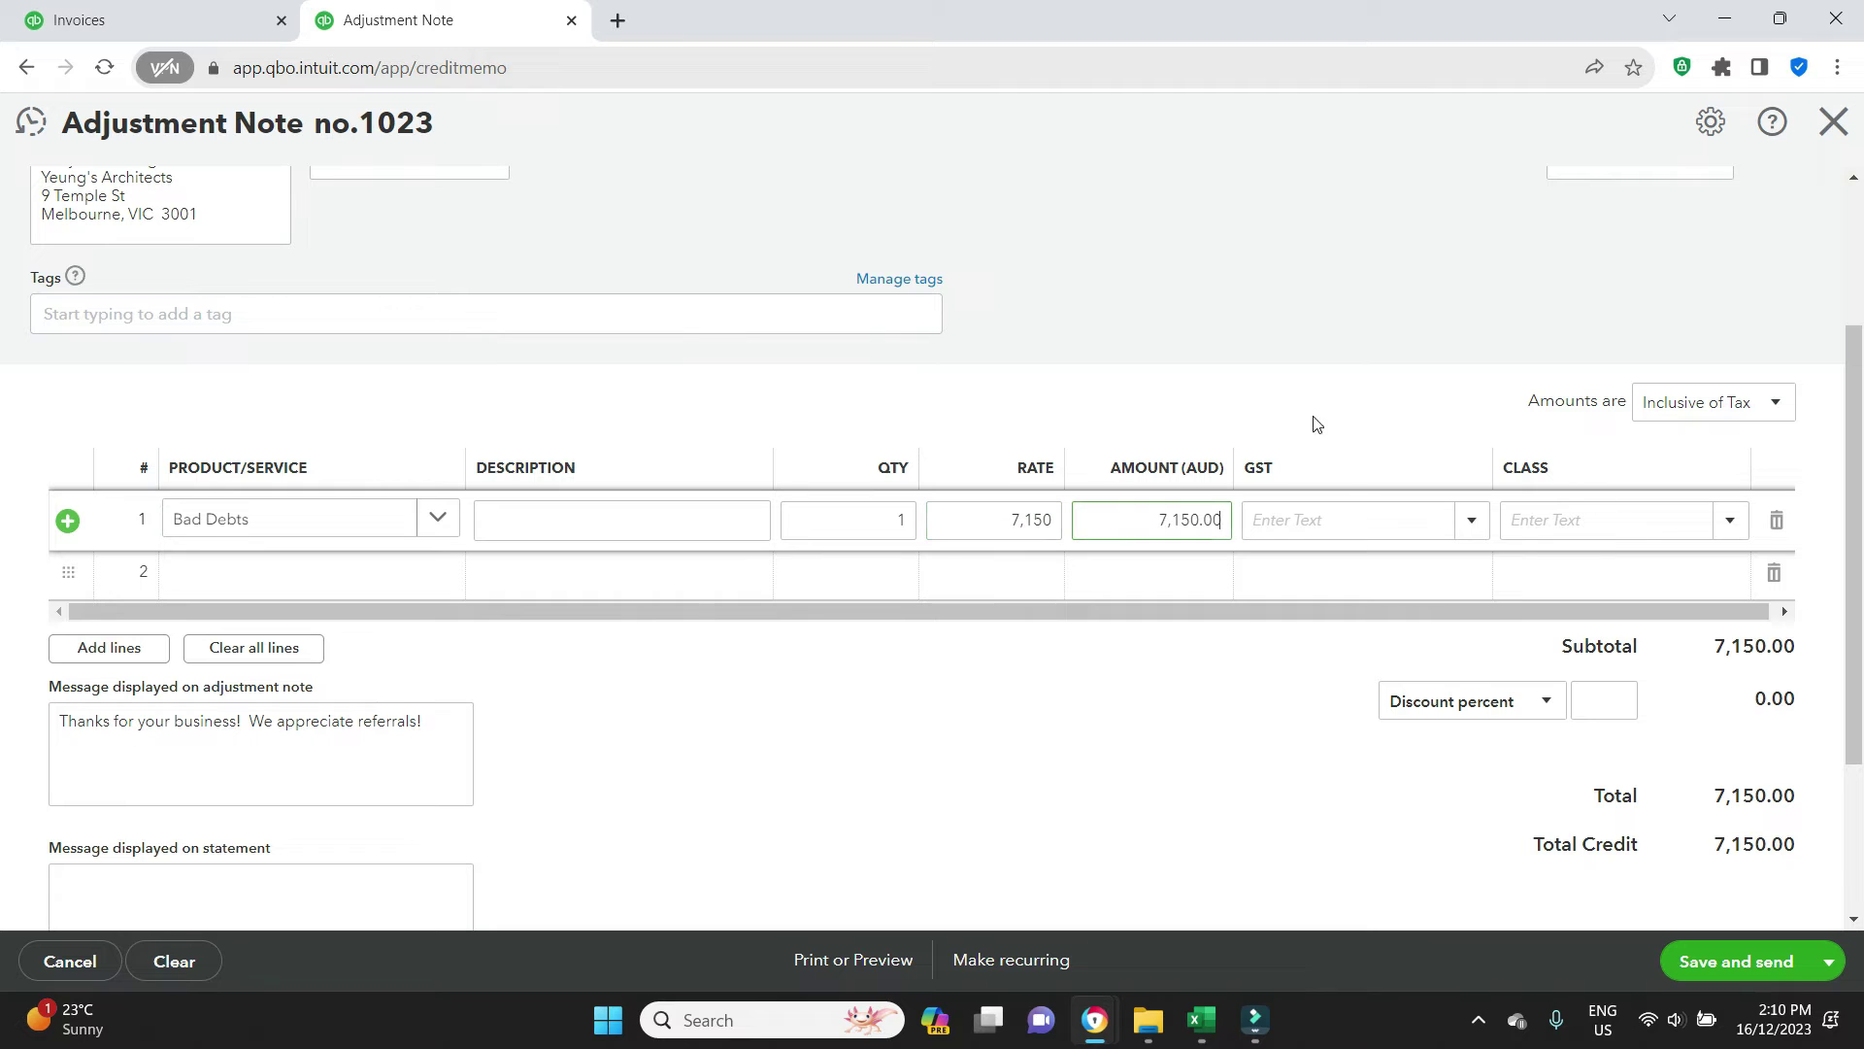
key(Tab)
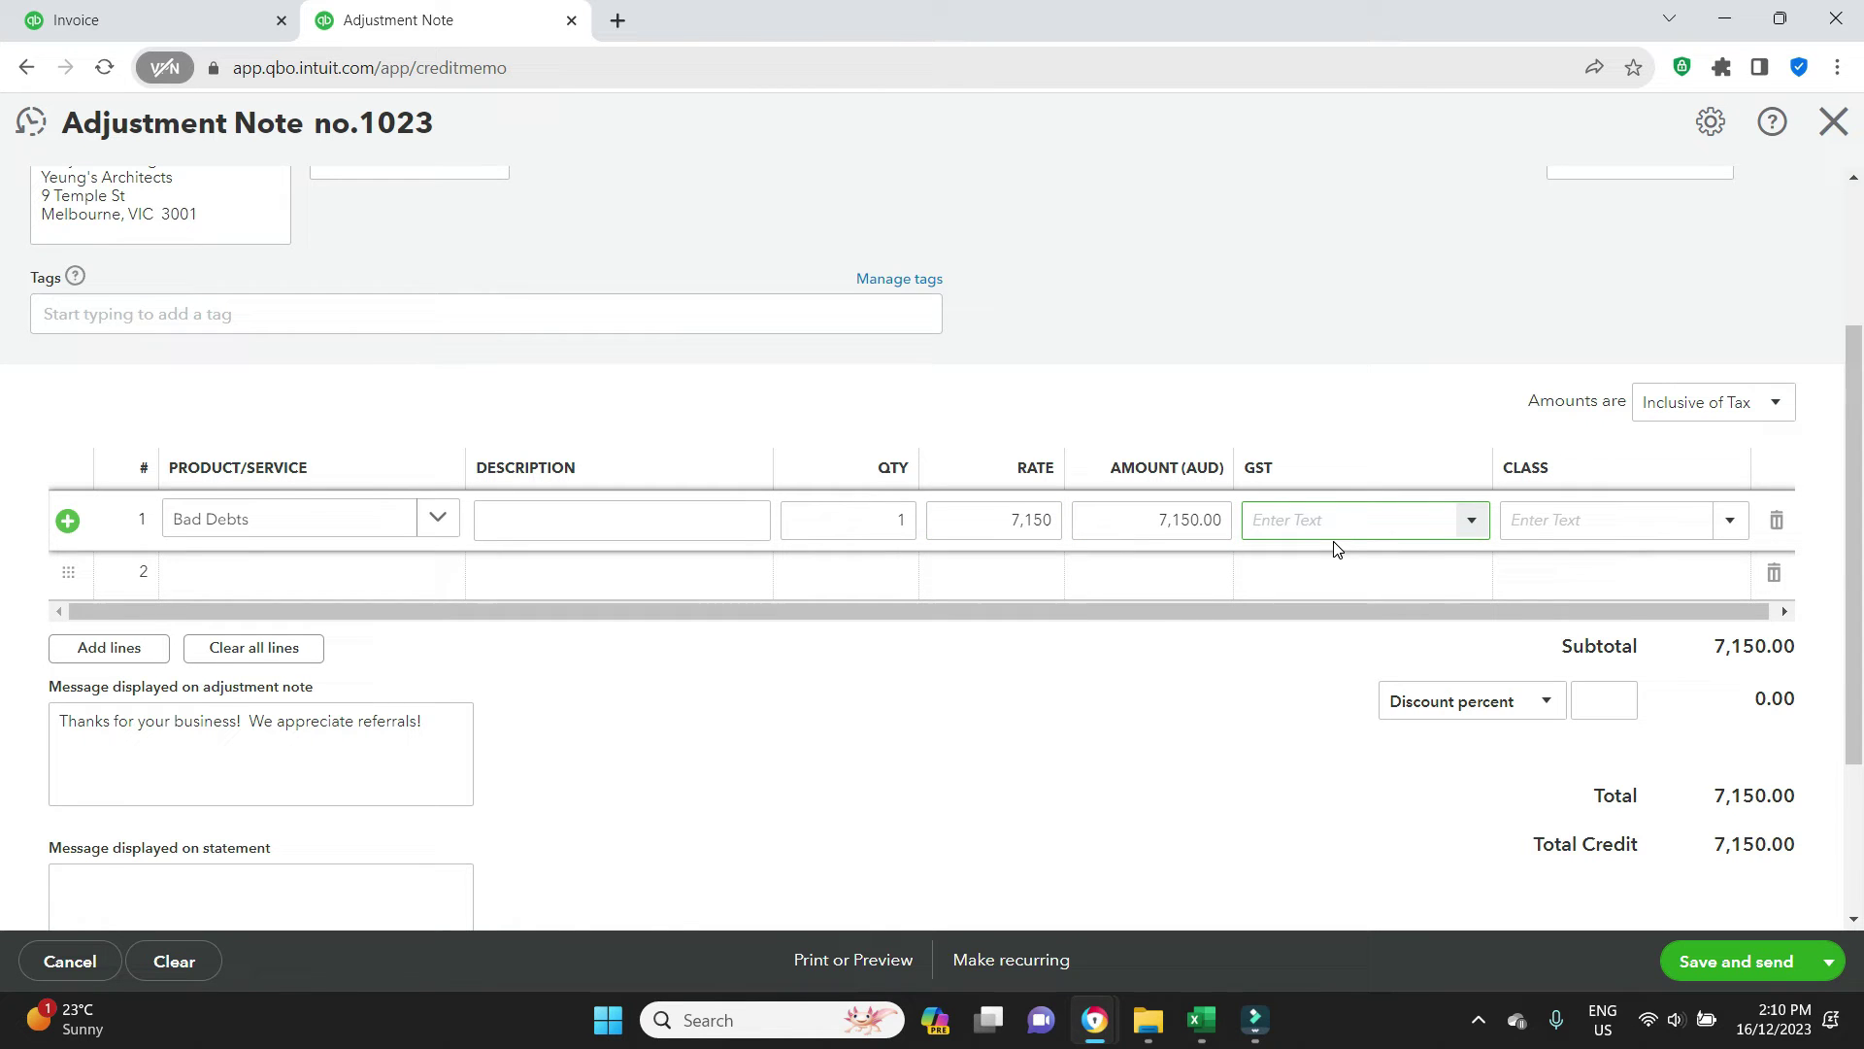
click(175, 9)
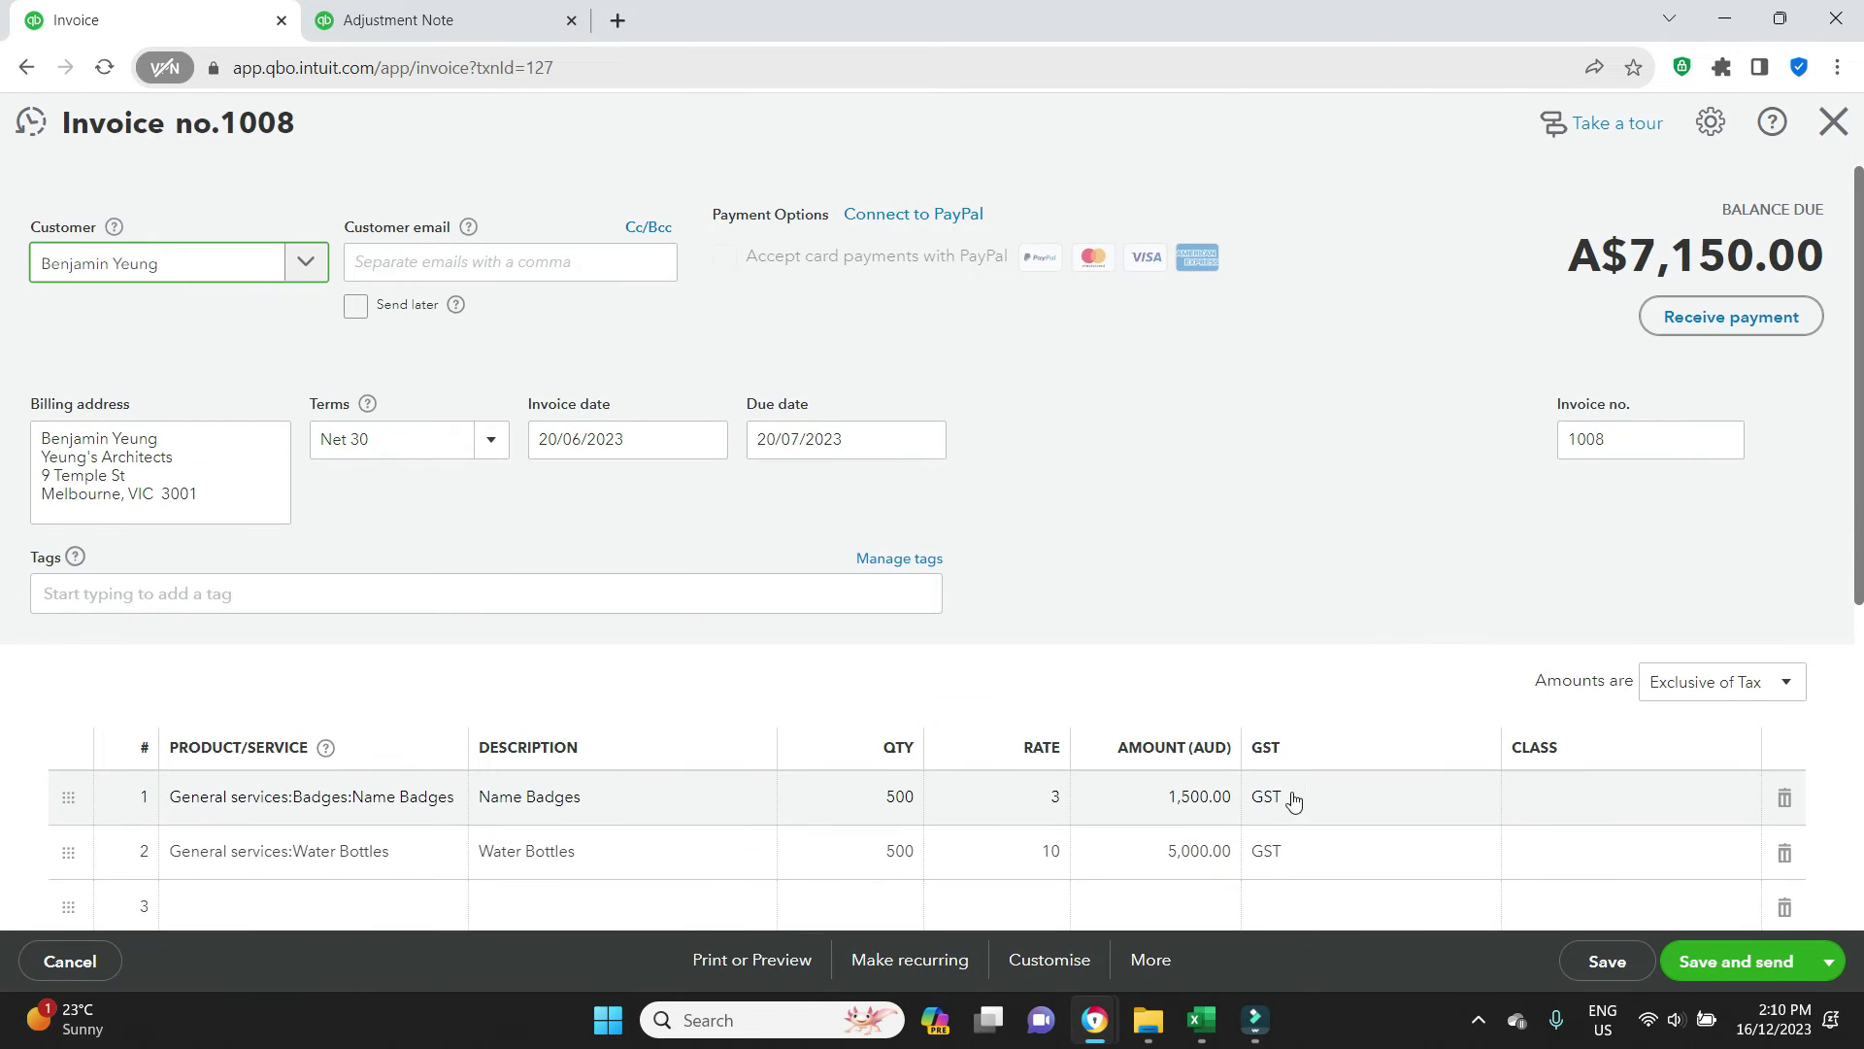
click(1273, 798)
click(1291, 535)
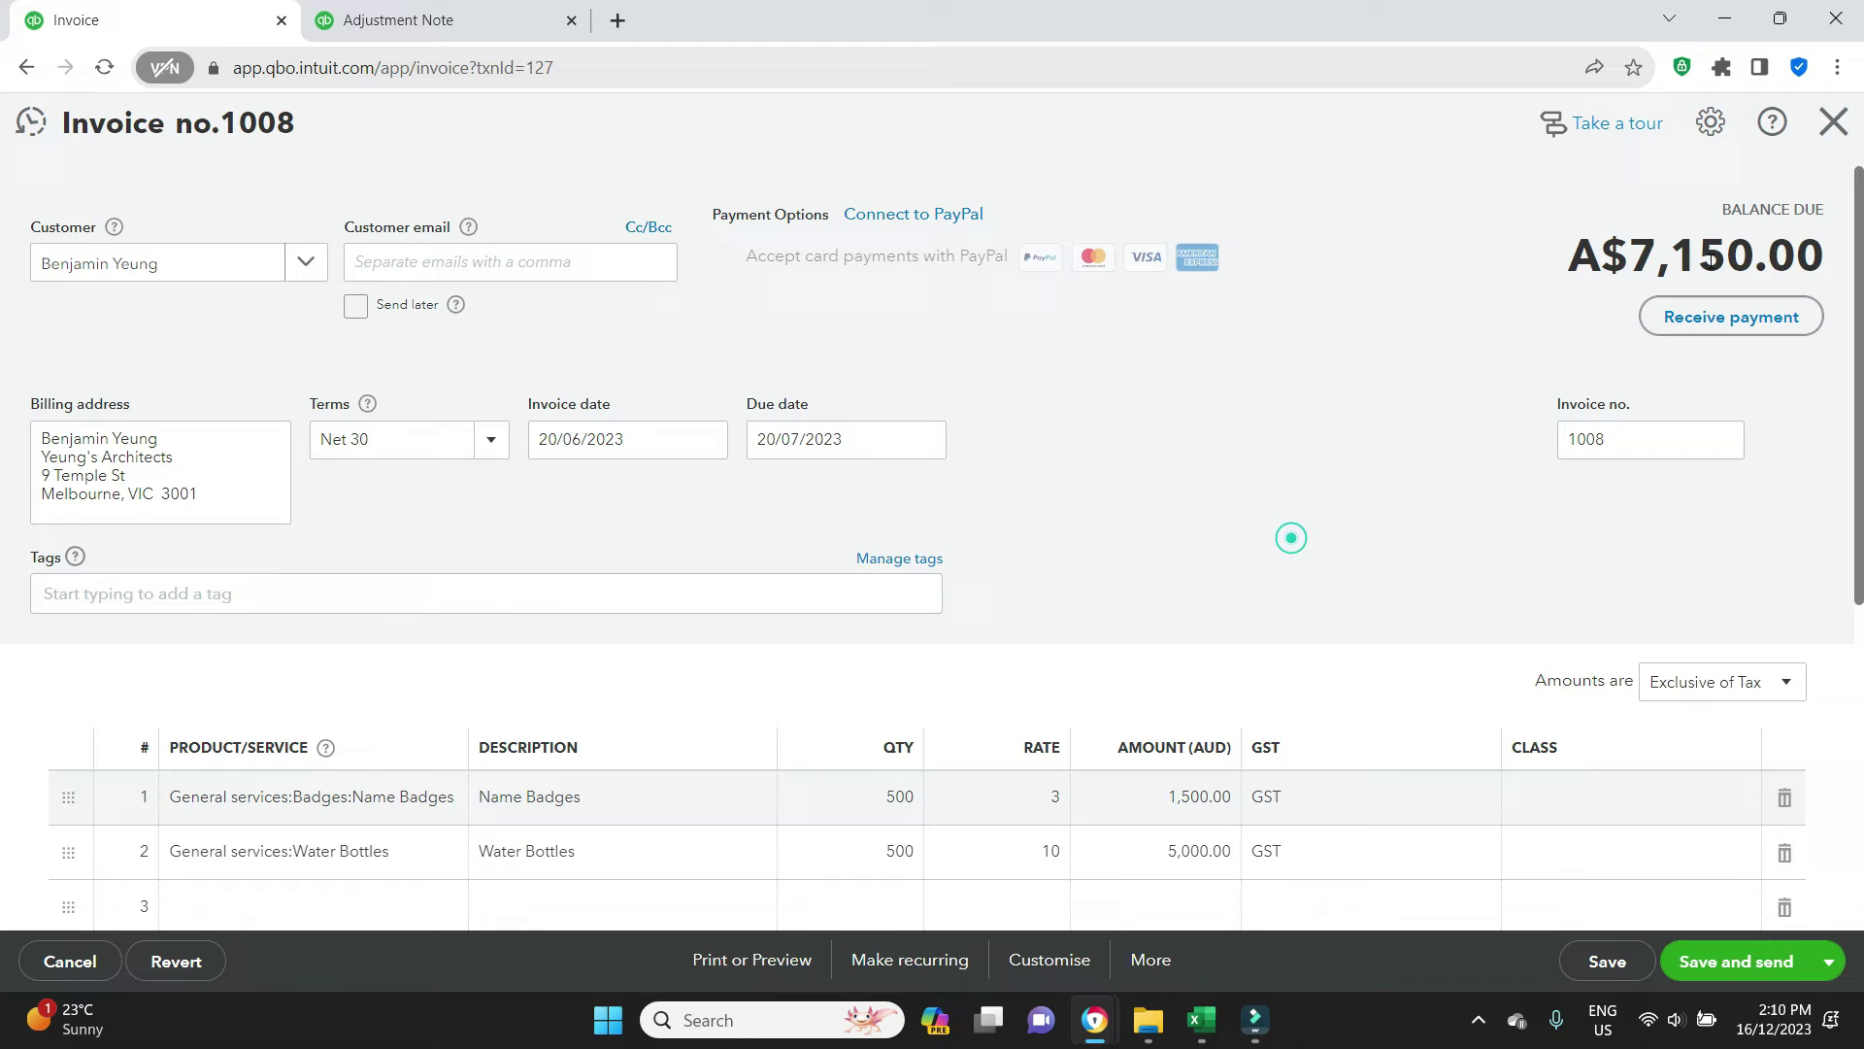
click(1834, 123)
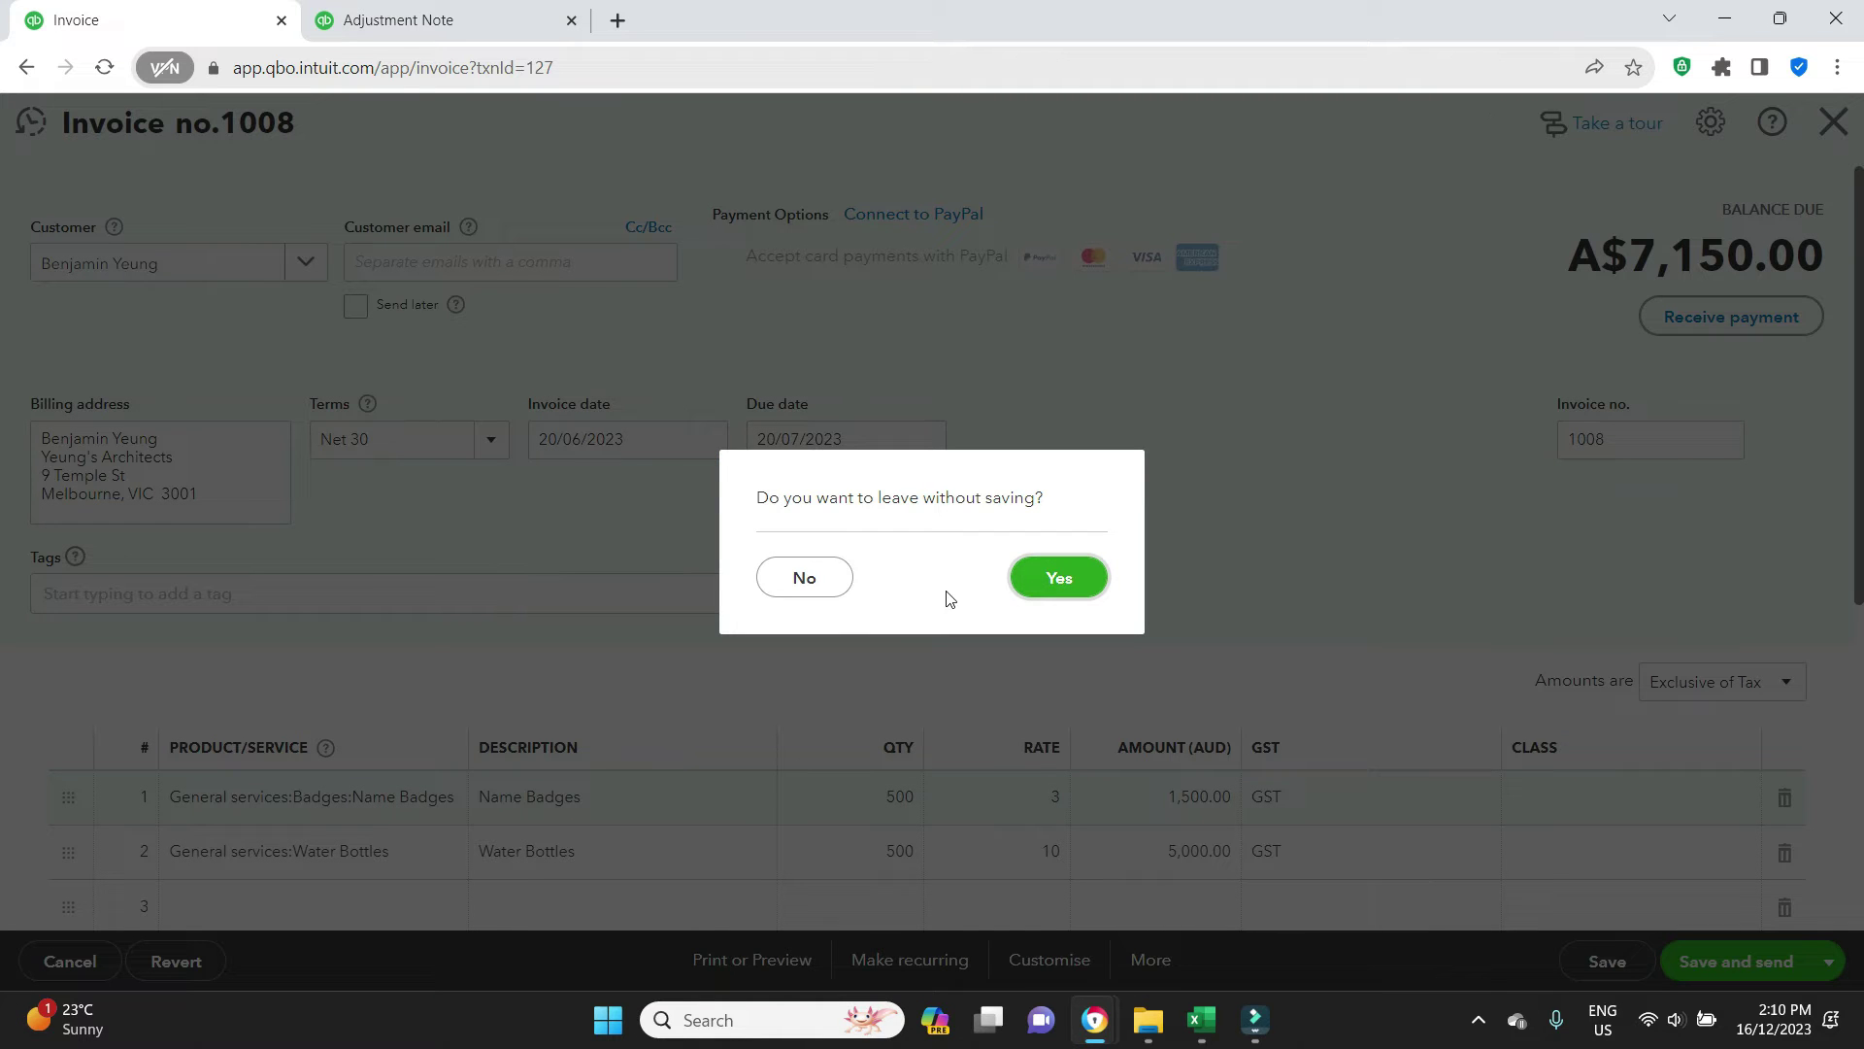
click(1052, 588)
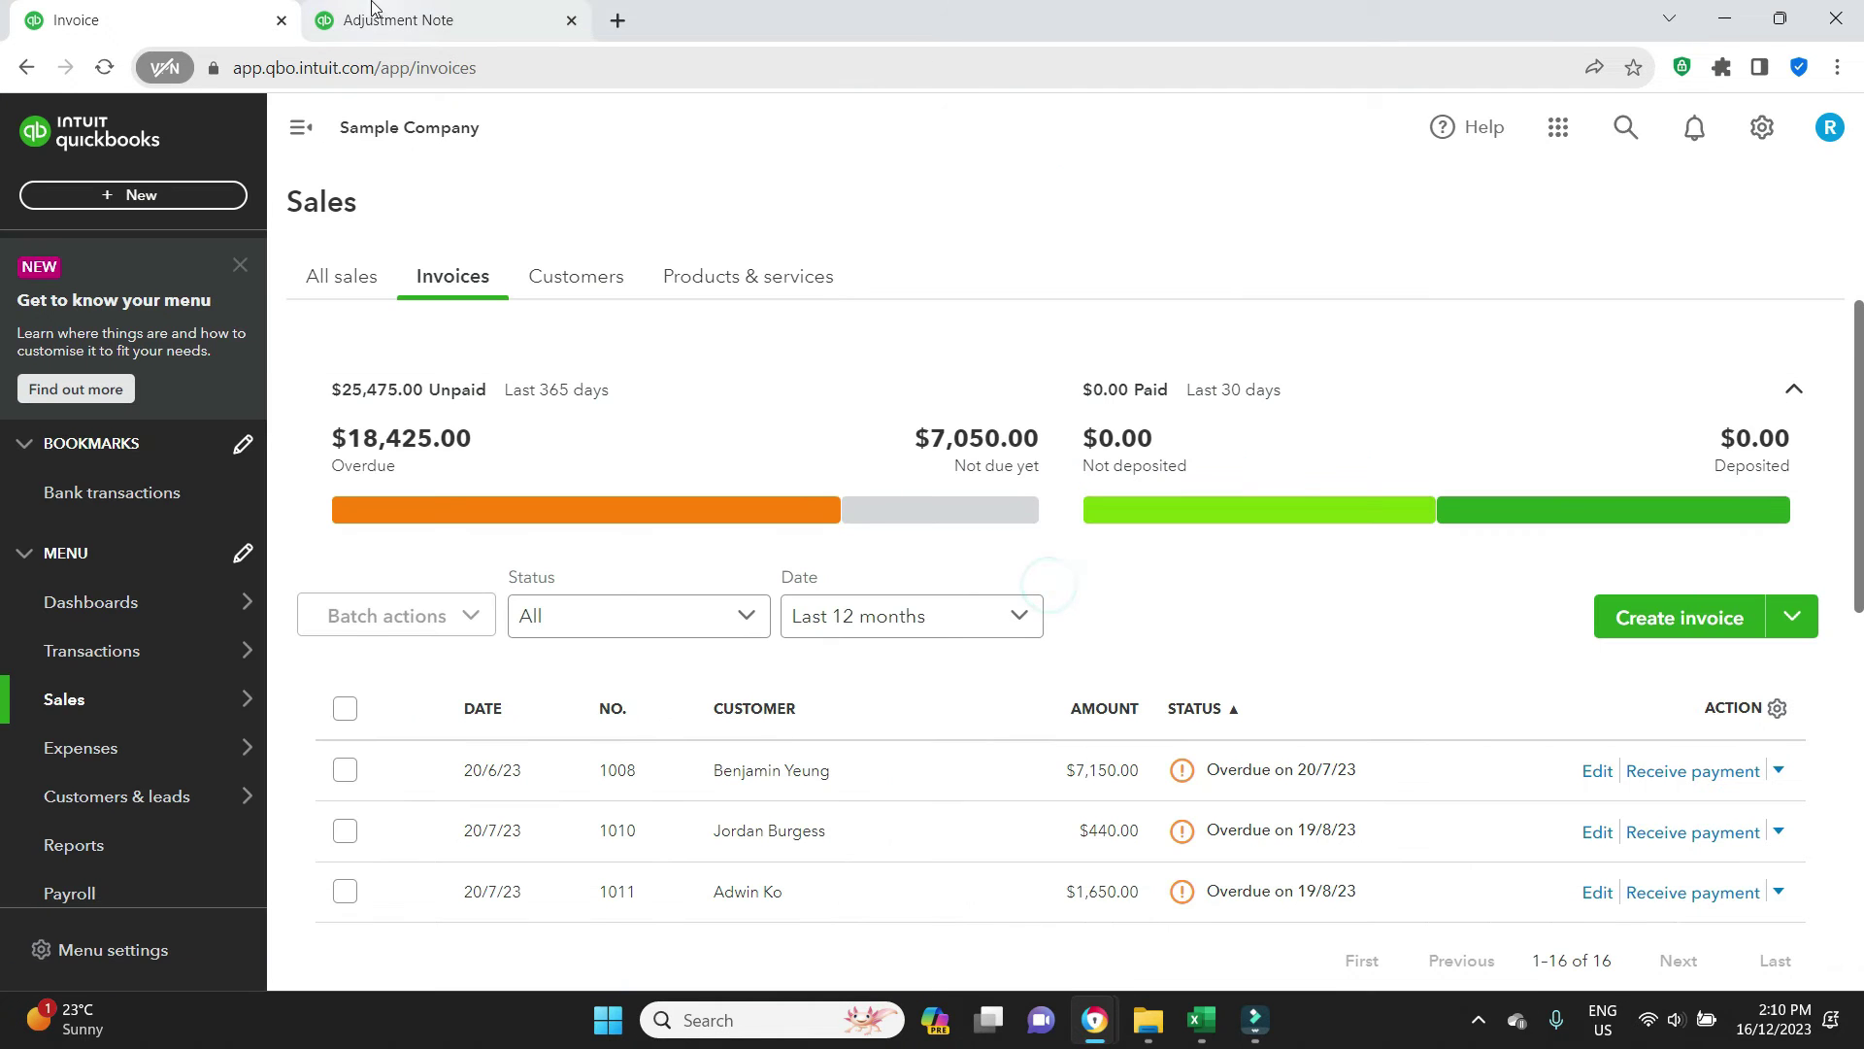
click(380, 9)
Apply GST (10%) to the Bad Debts line and Save and close adjustment note 1023
click(1416, 536)
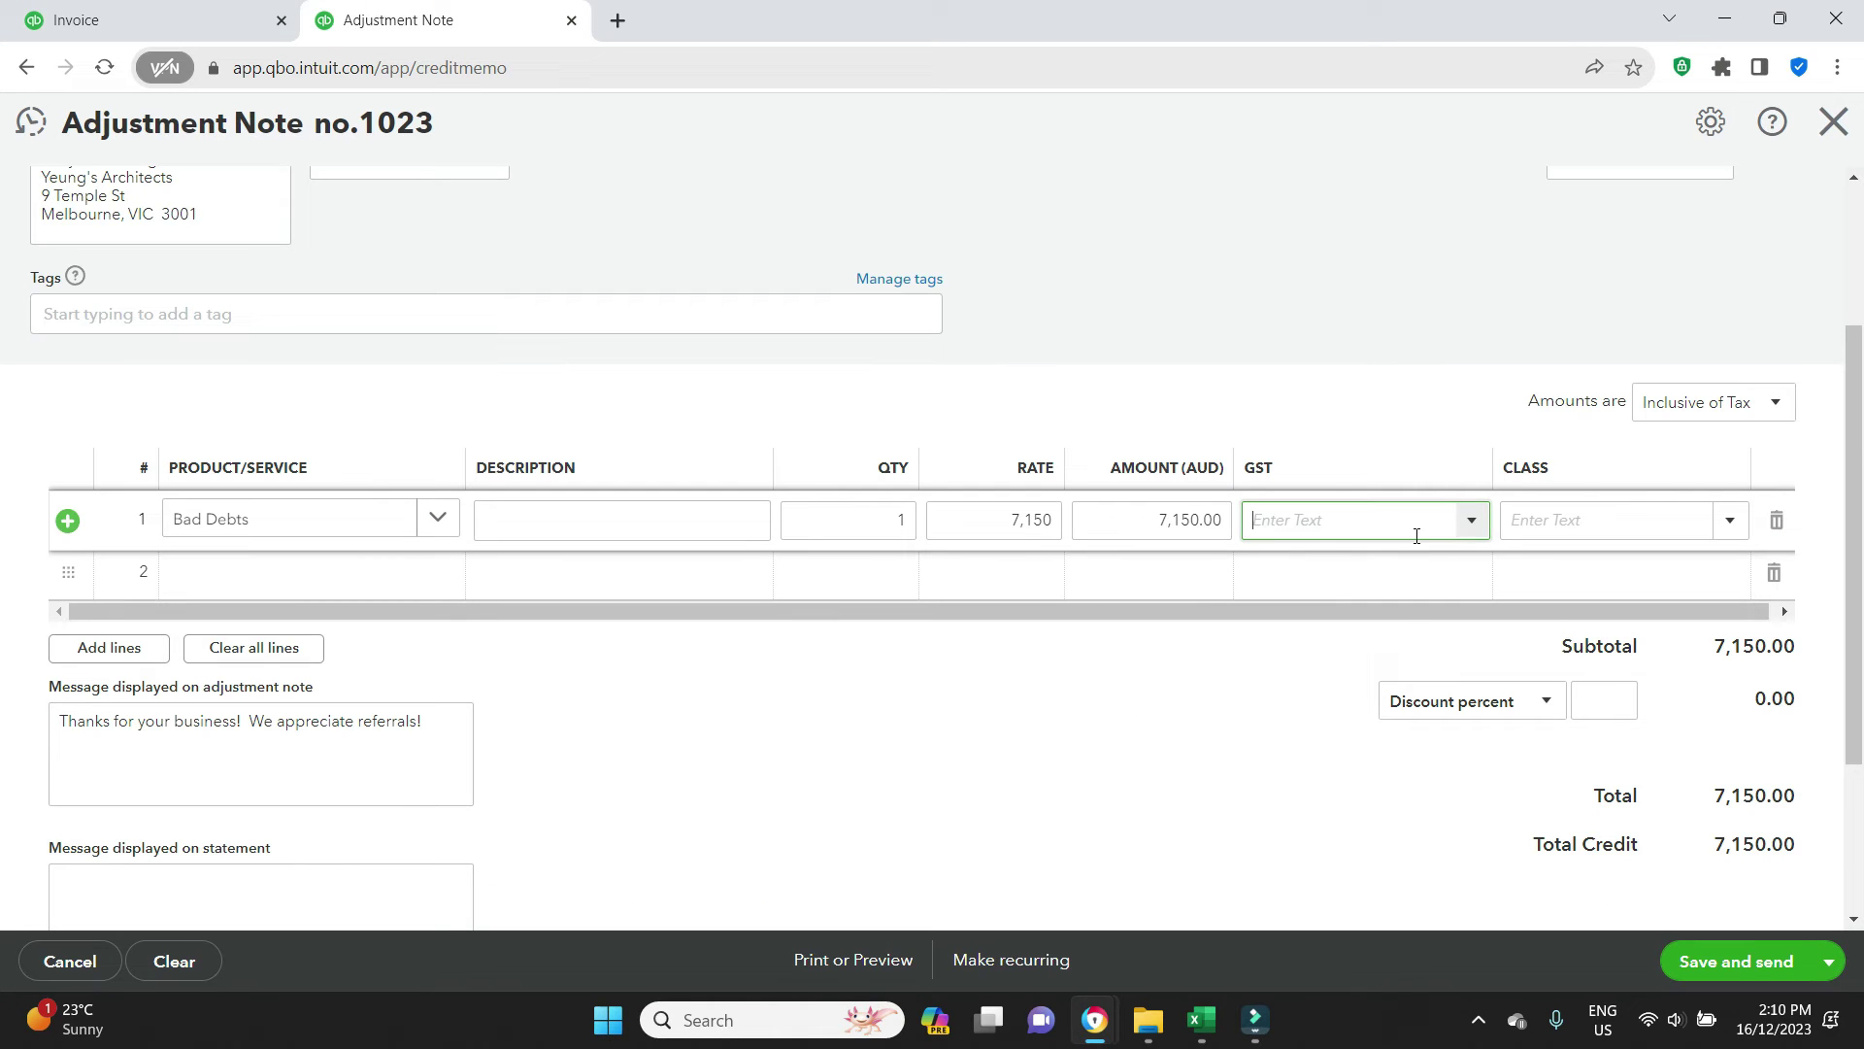
click(1473, 522)
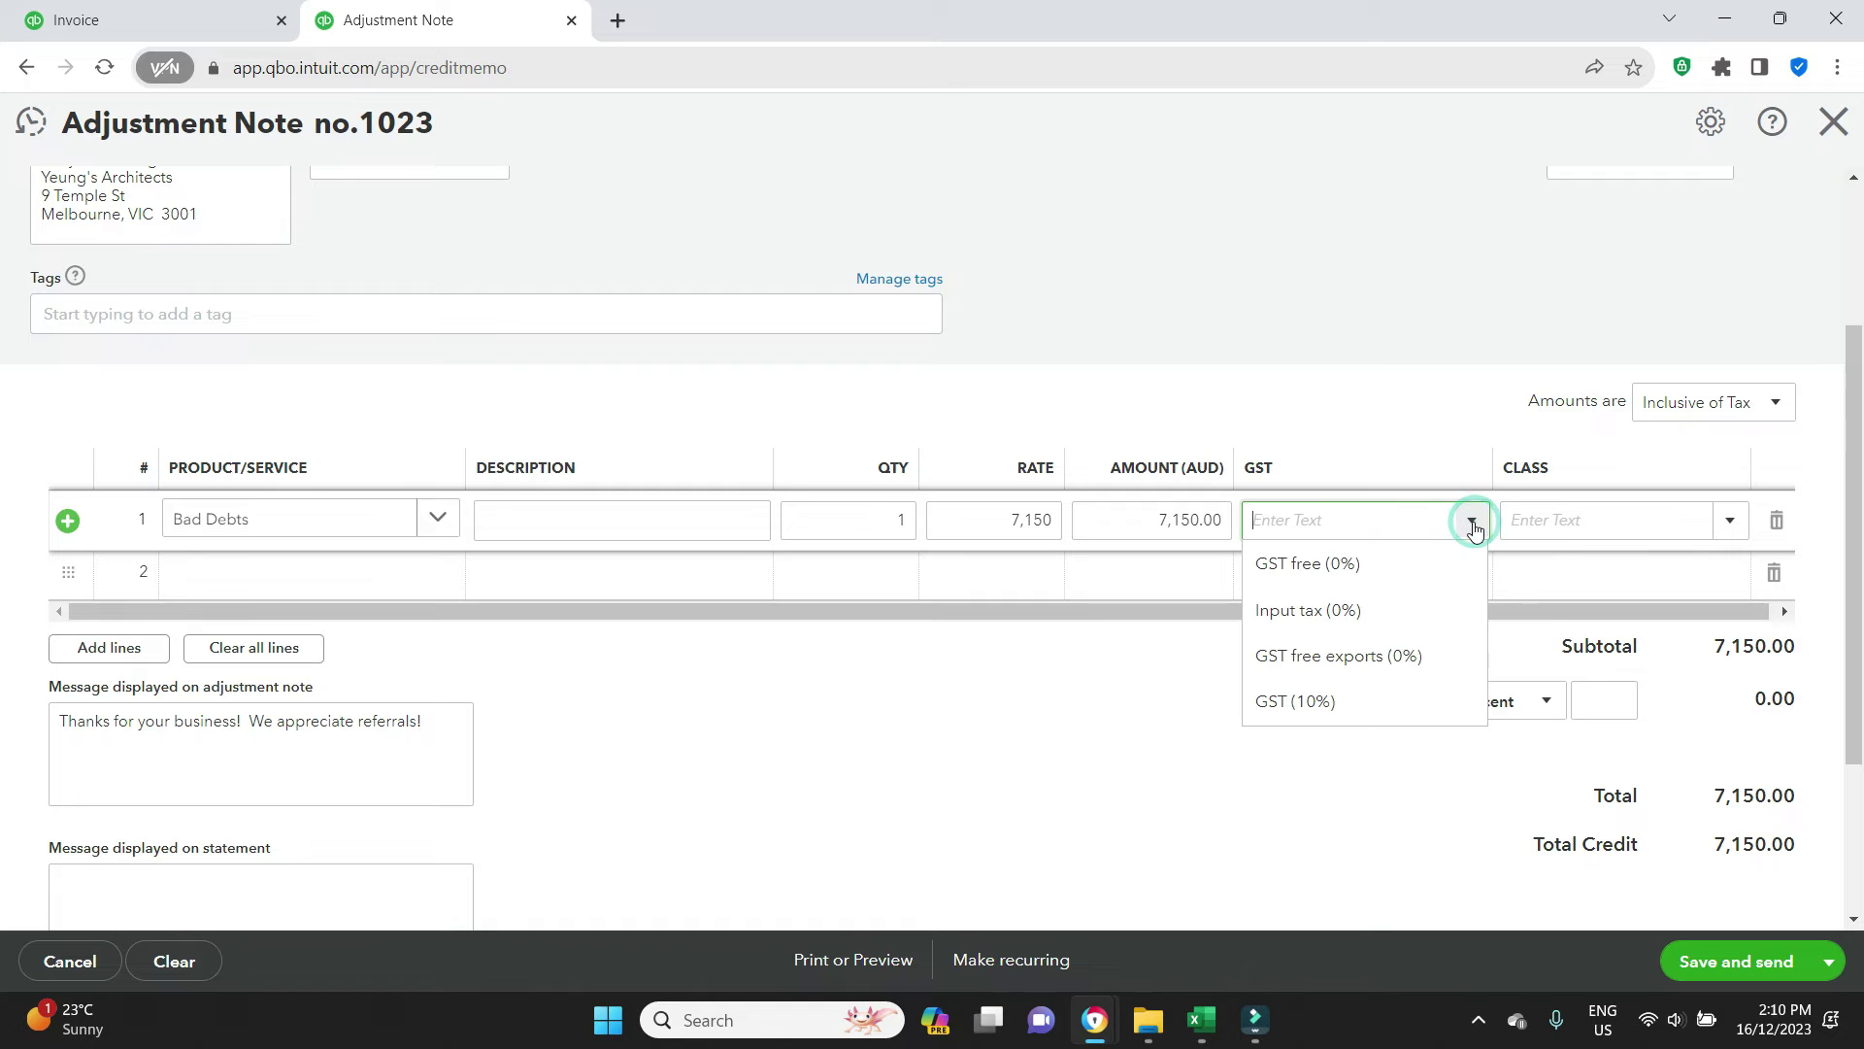
click(1326, 718)
click(1169, 724)
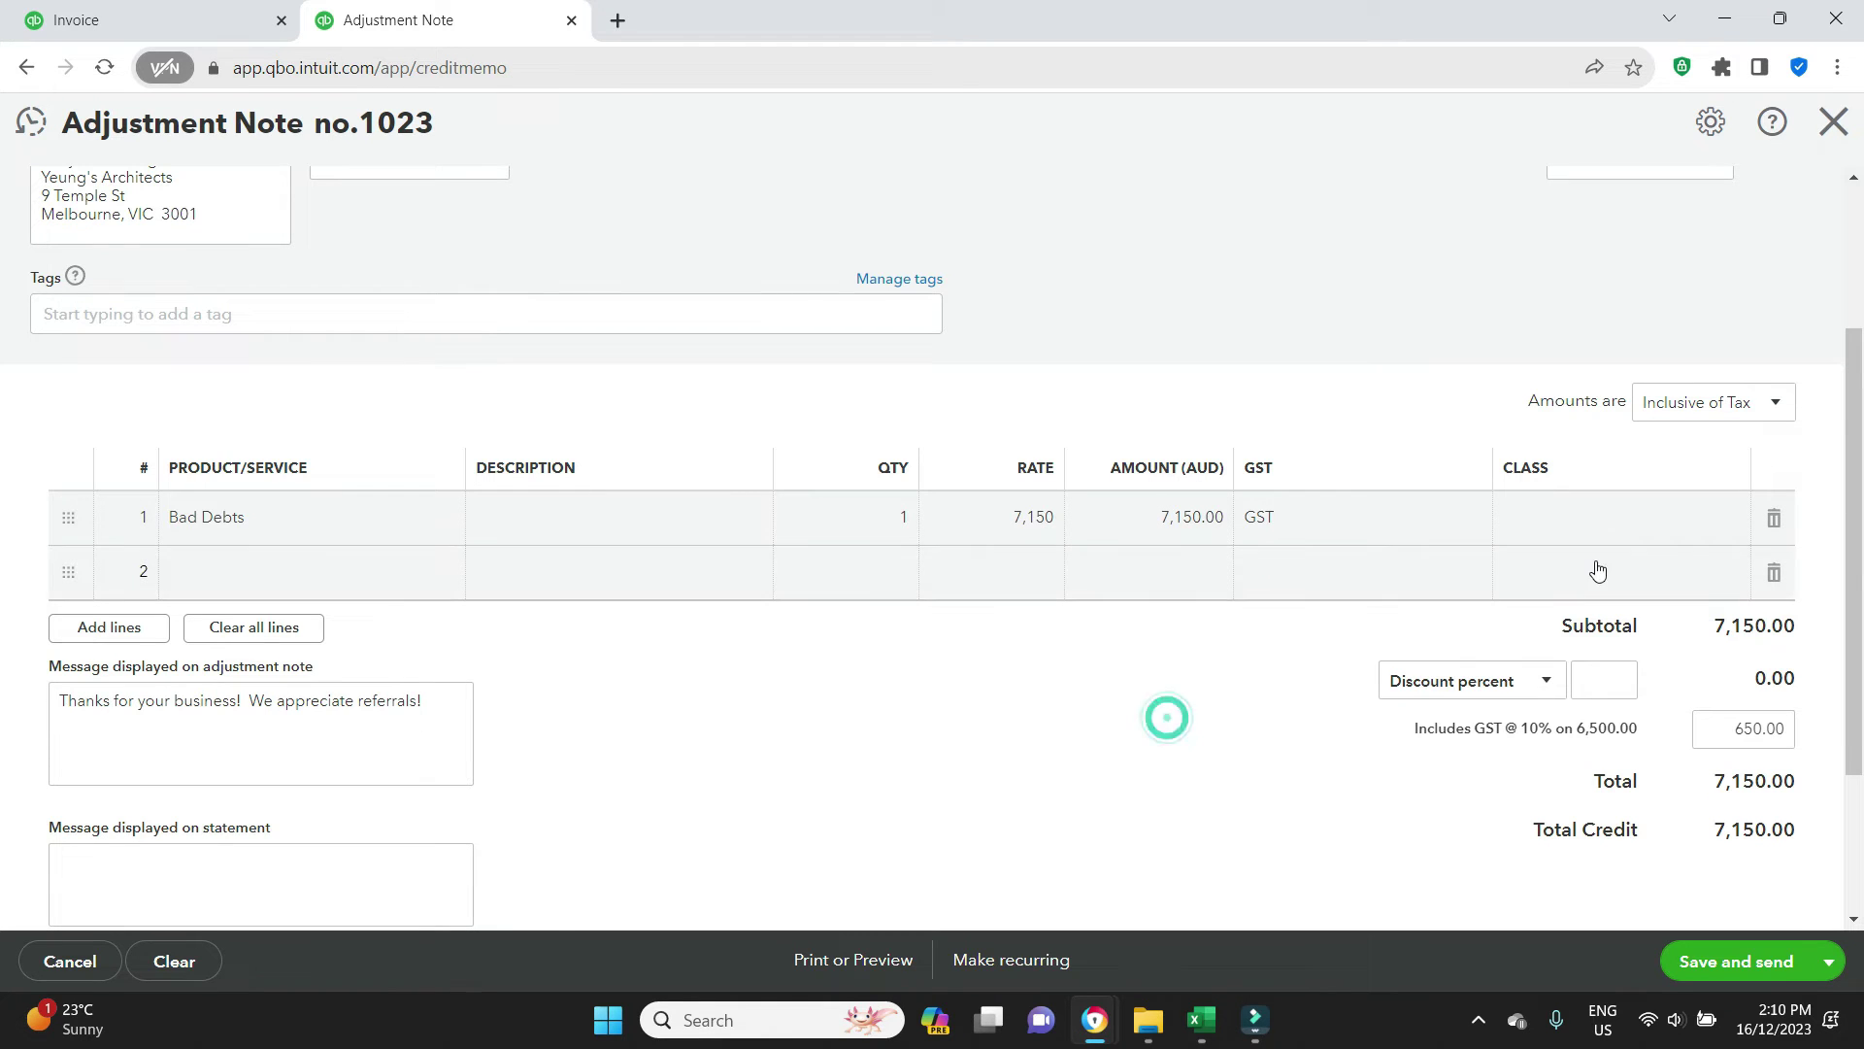
scroll(732, 831, up, 2)
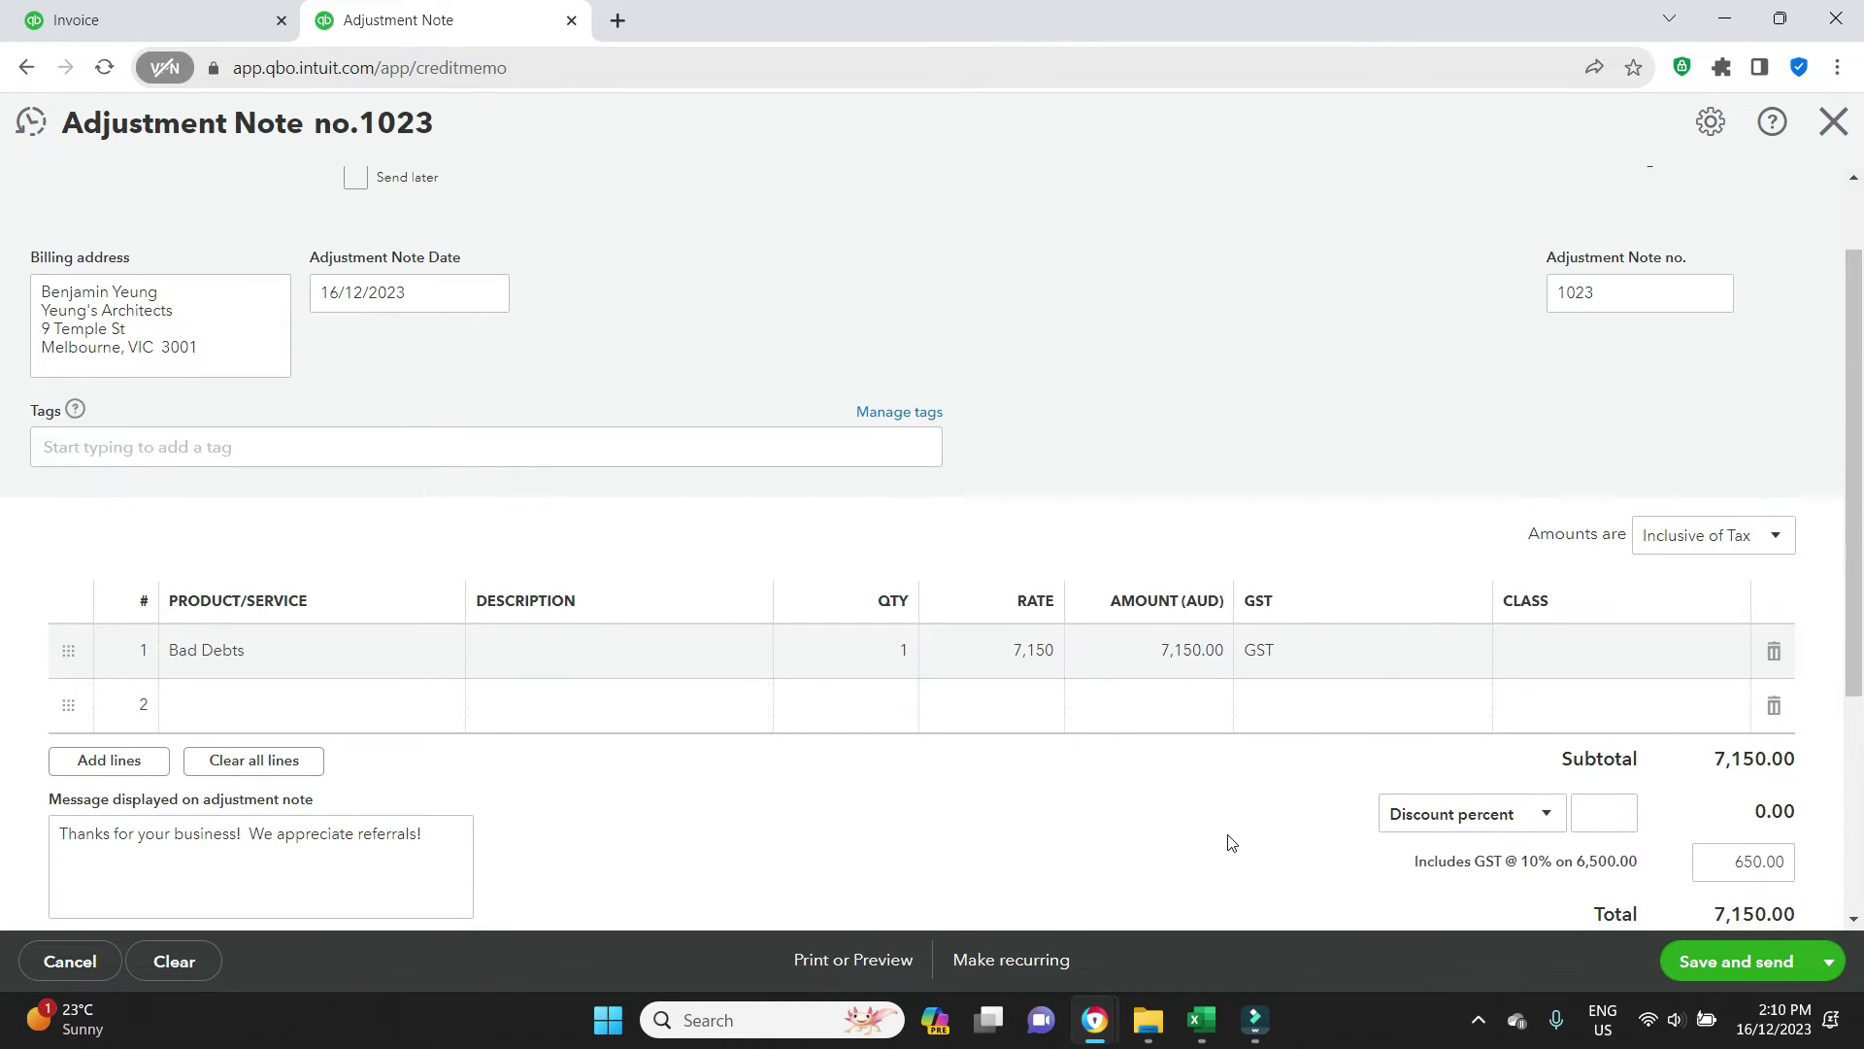
click(1830, 963)
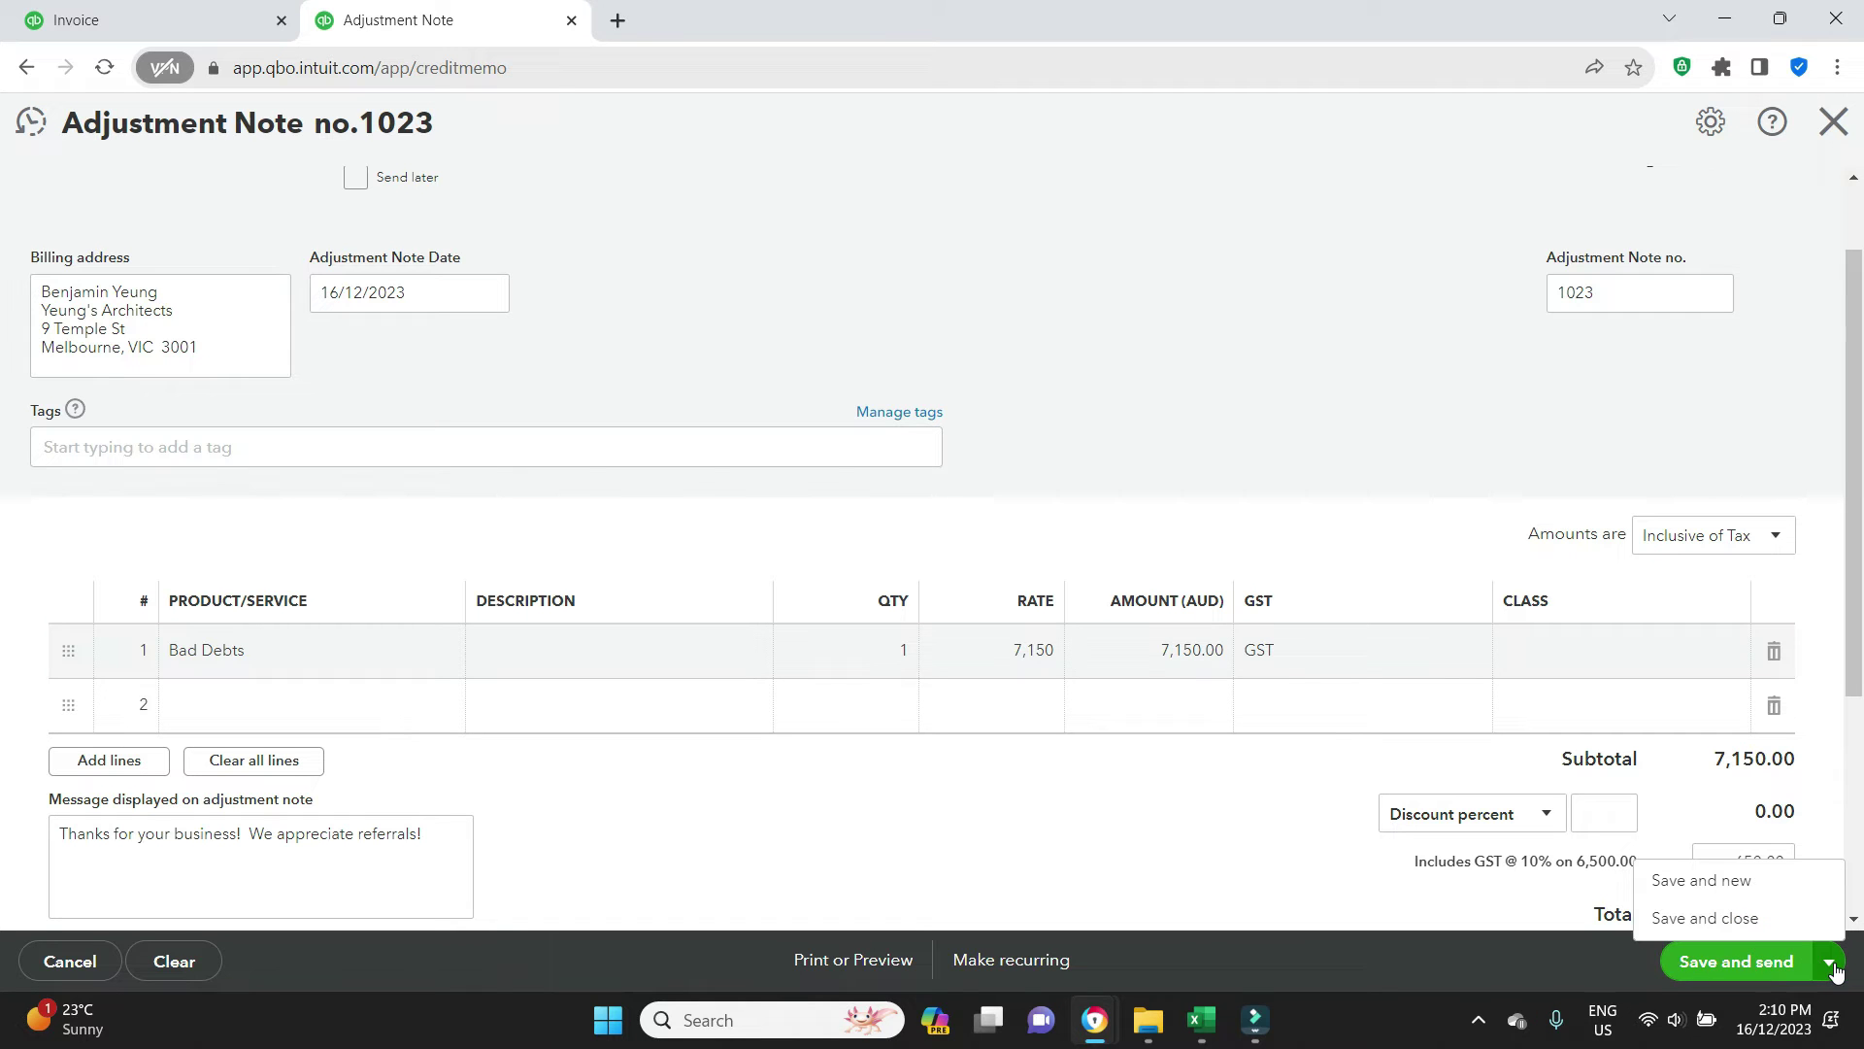
click(1709, 919)
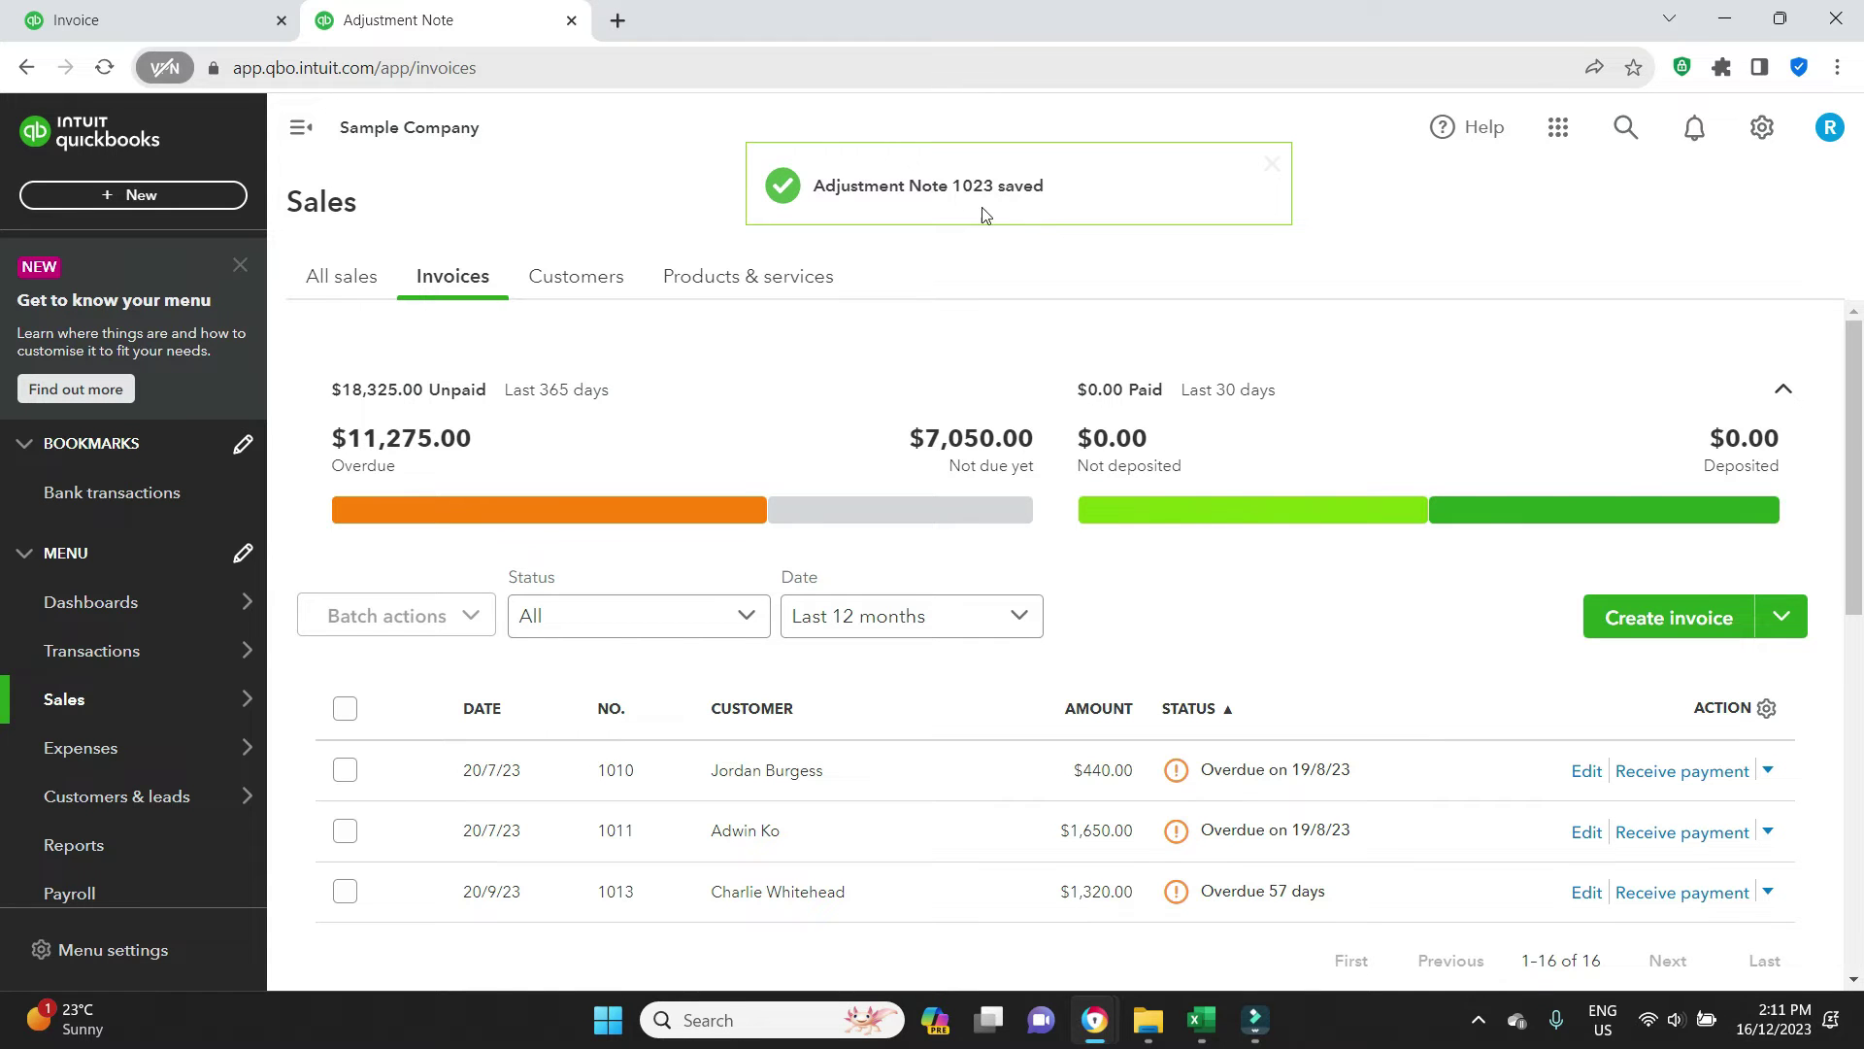
Refresh the invoices list in the other tab and filter it to unpaid invoices
click(150, 14)
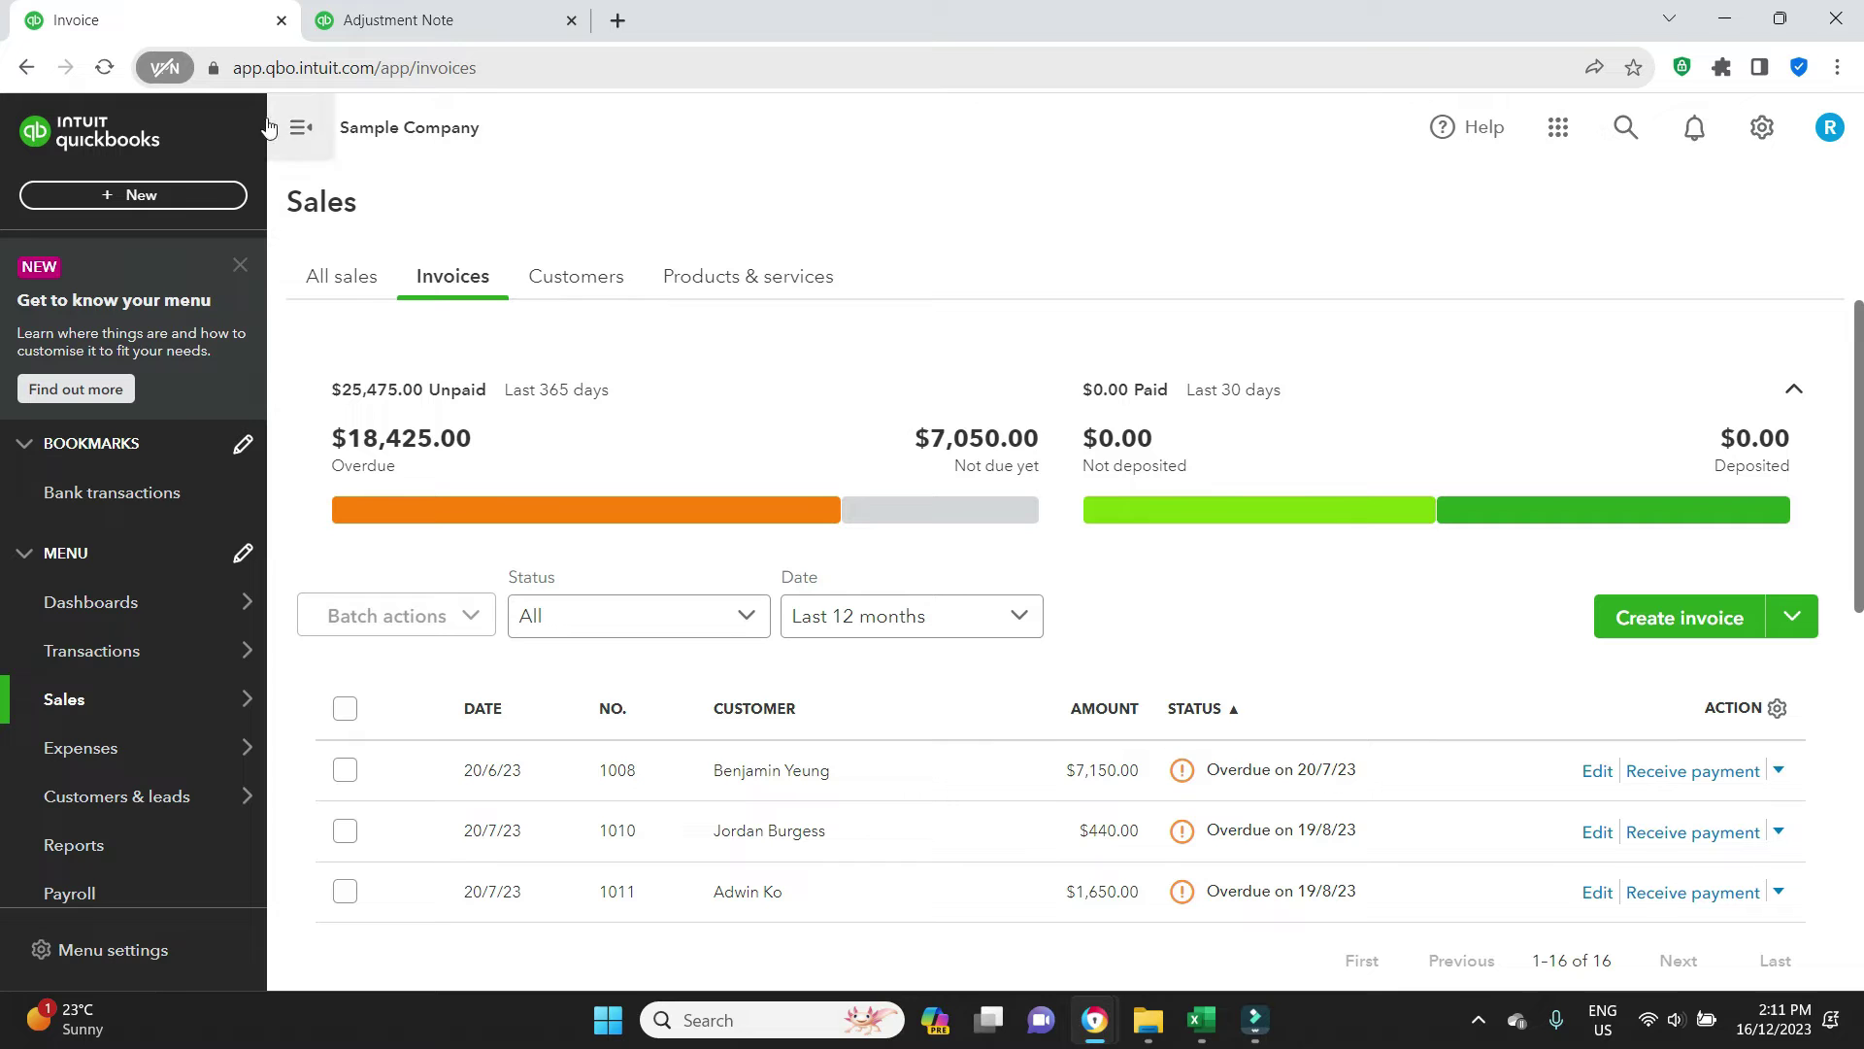
click(105, 70)
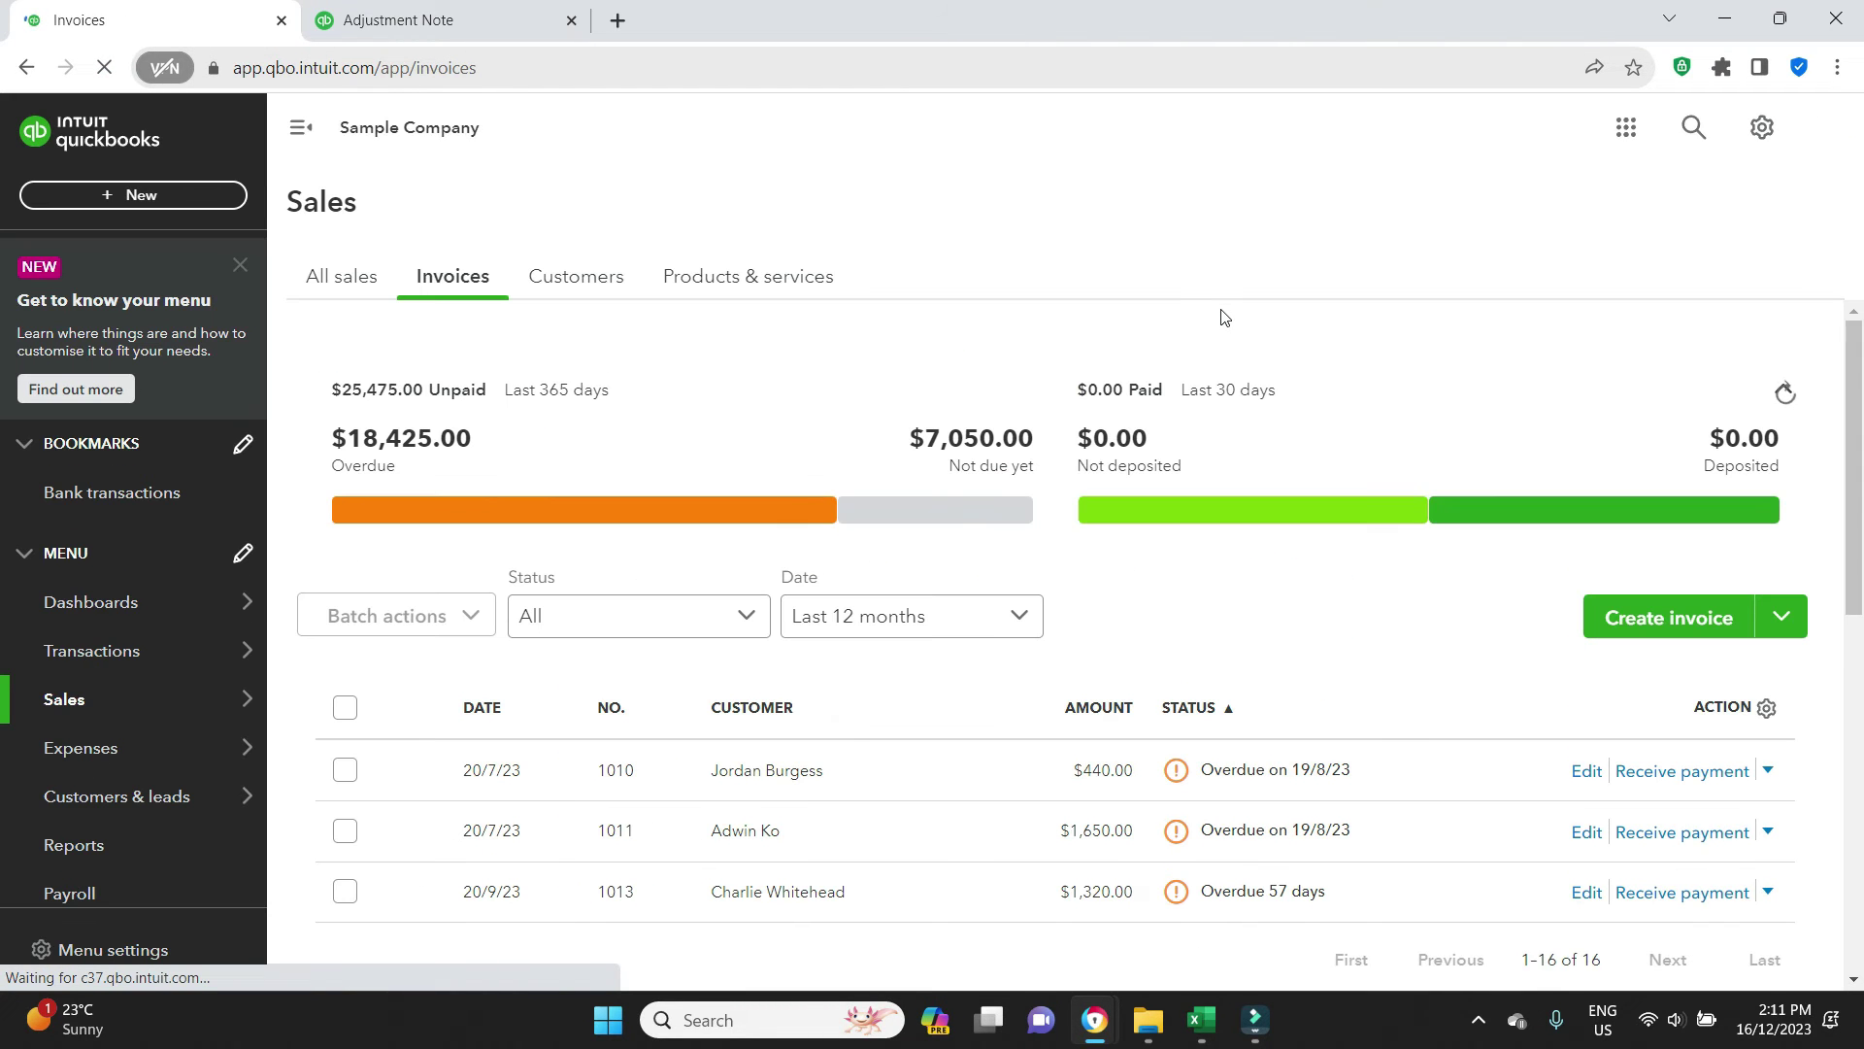
click(744, 616)
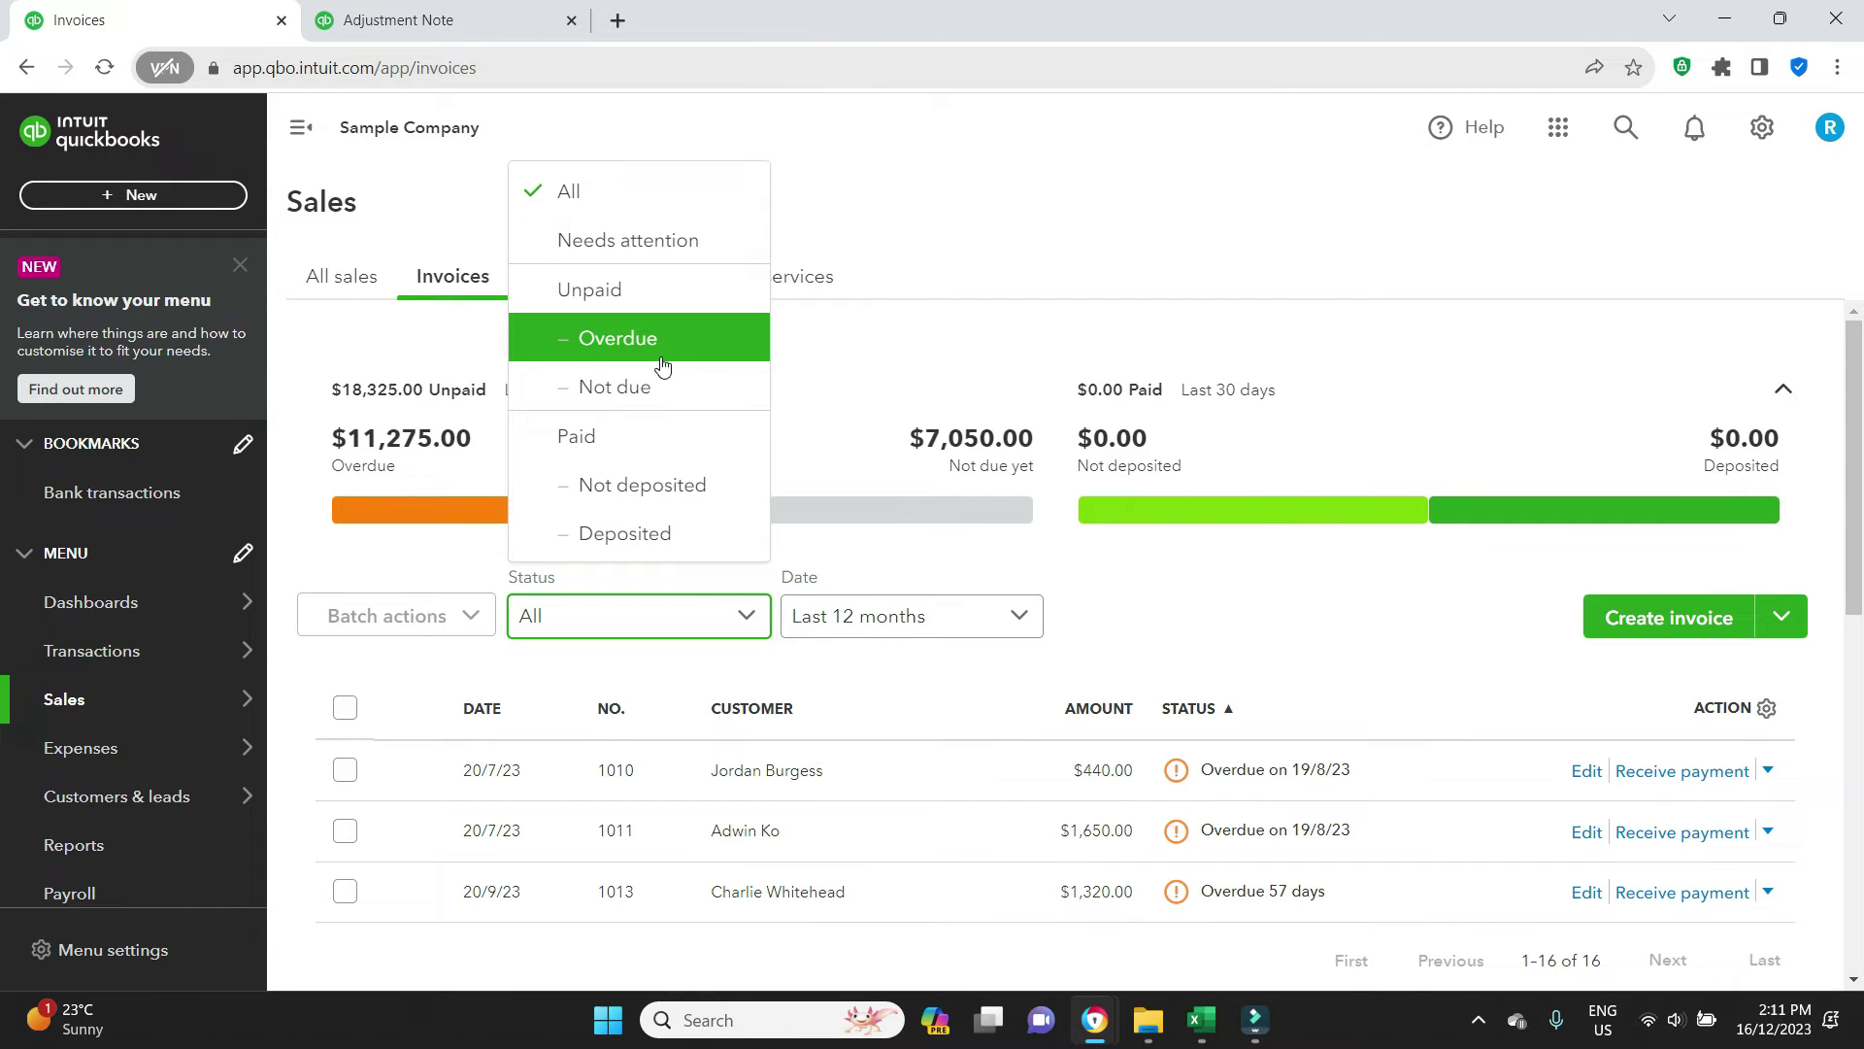
click(633, 293)
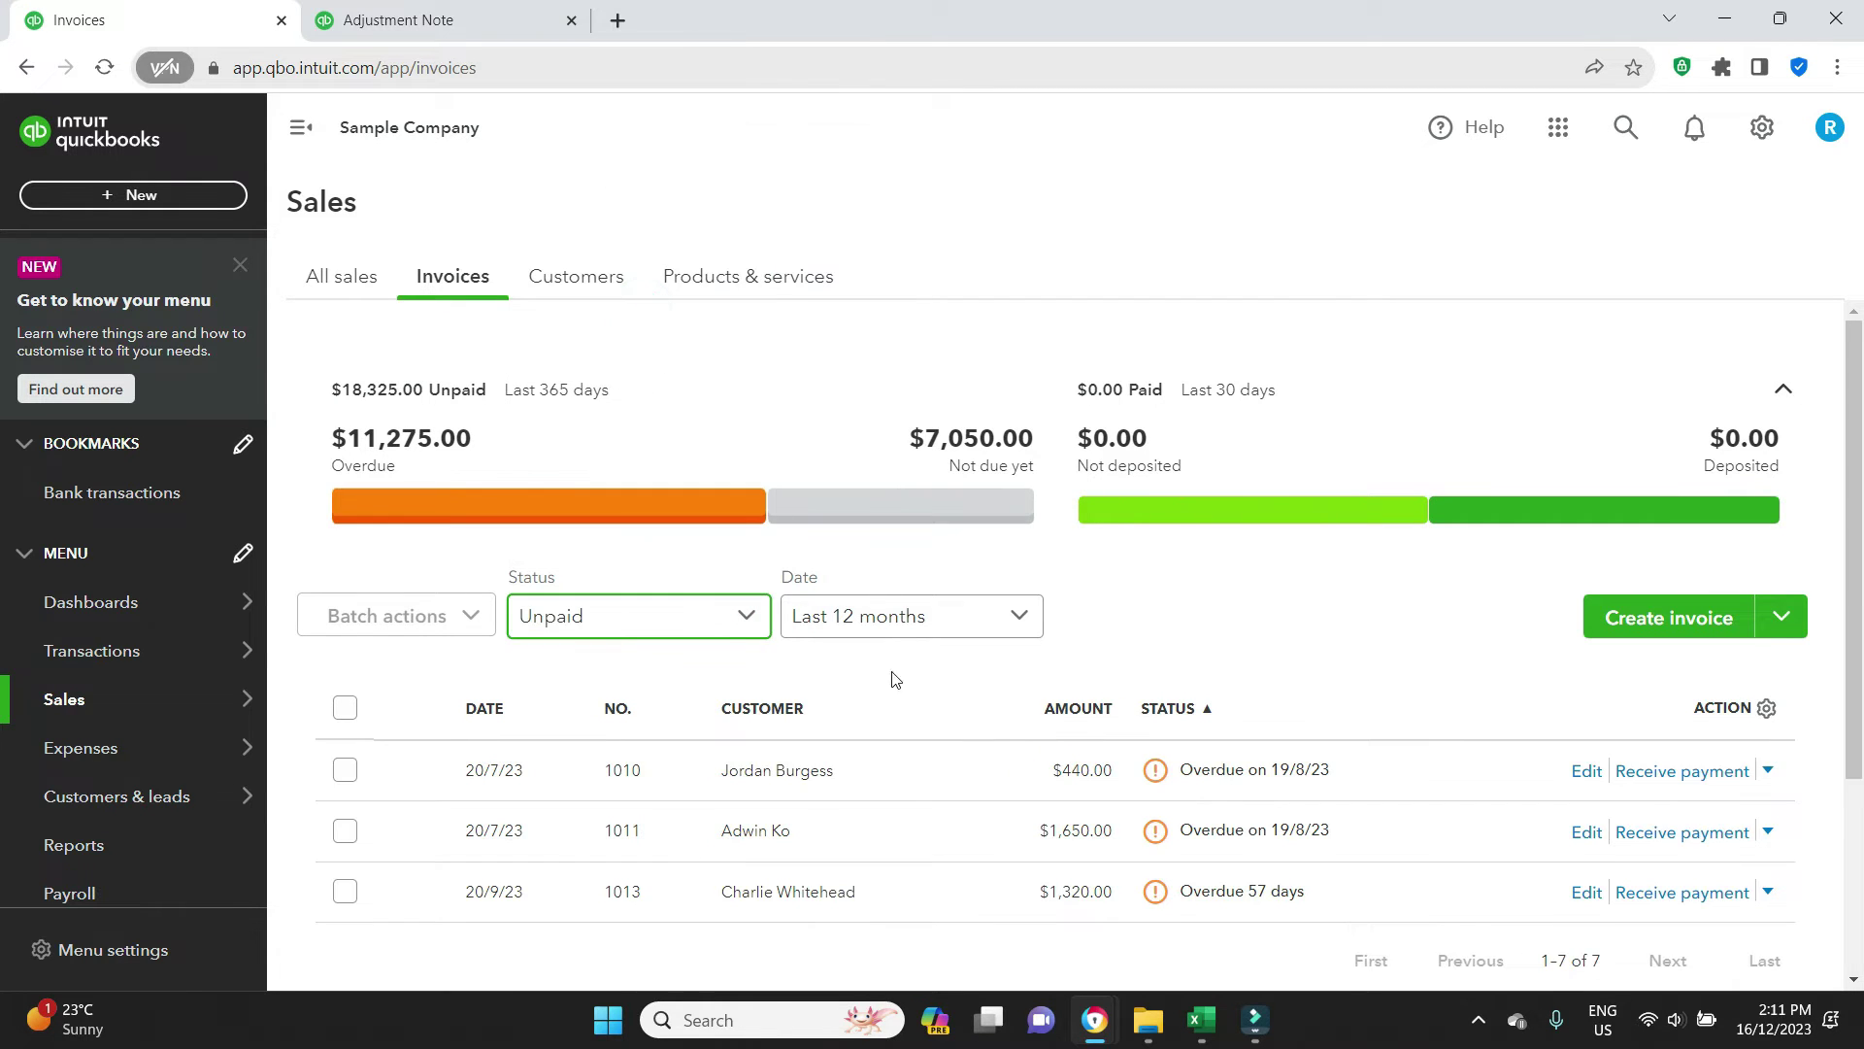
scroll(819, 657, down, 1)
scroll(816, 656, down, 2)
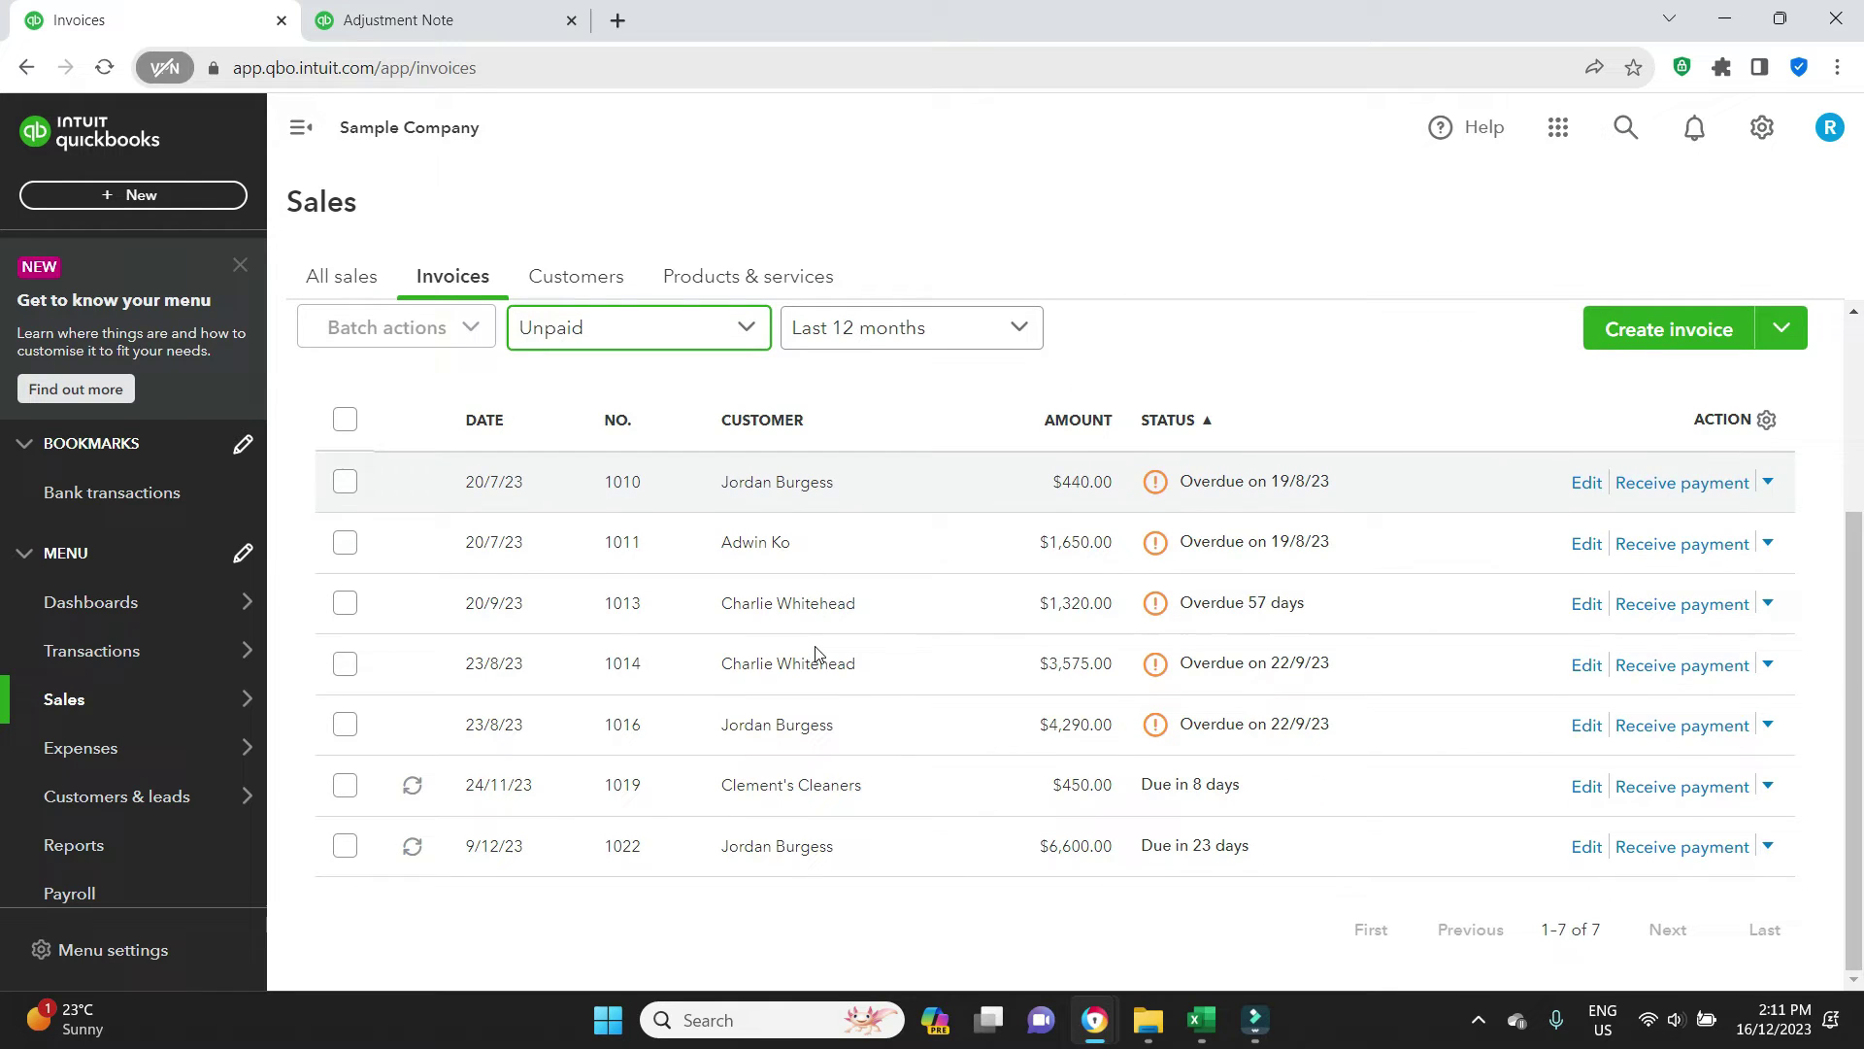
Set the status filter to All and scroll down to deposited invoice 1008
click(736, 338)
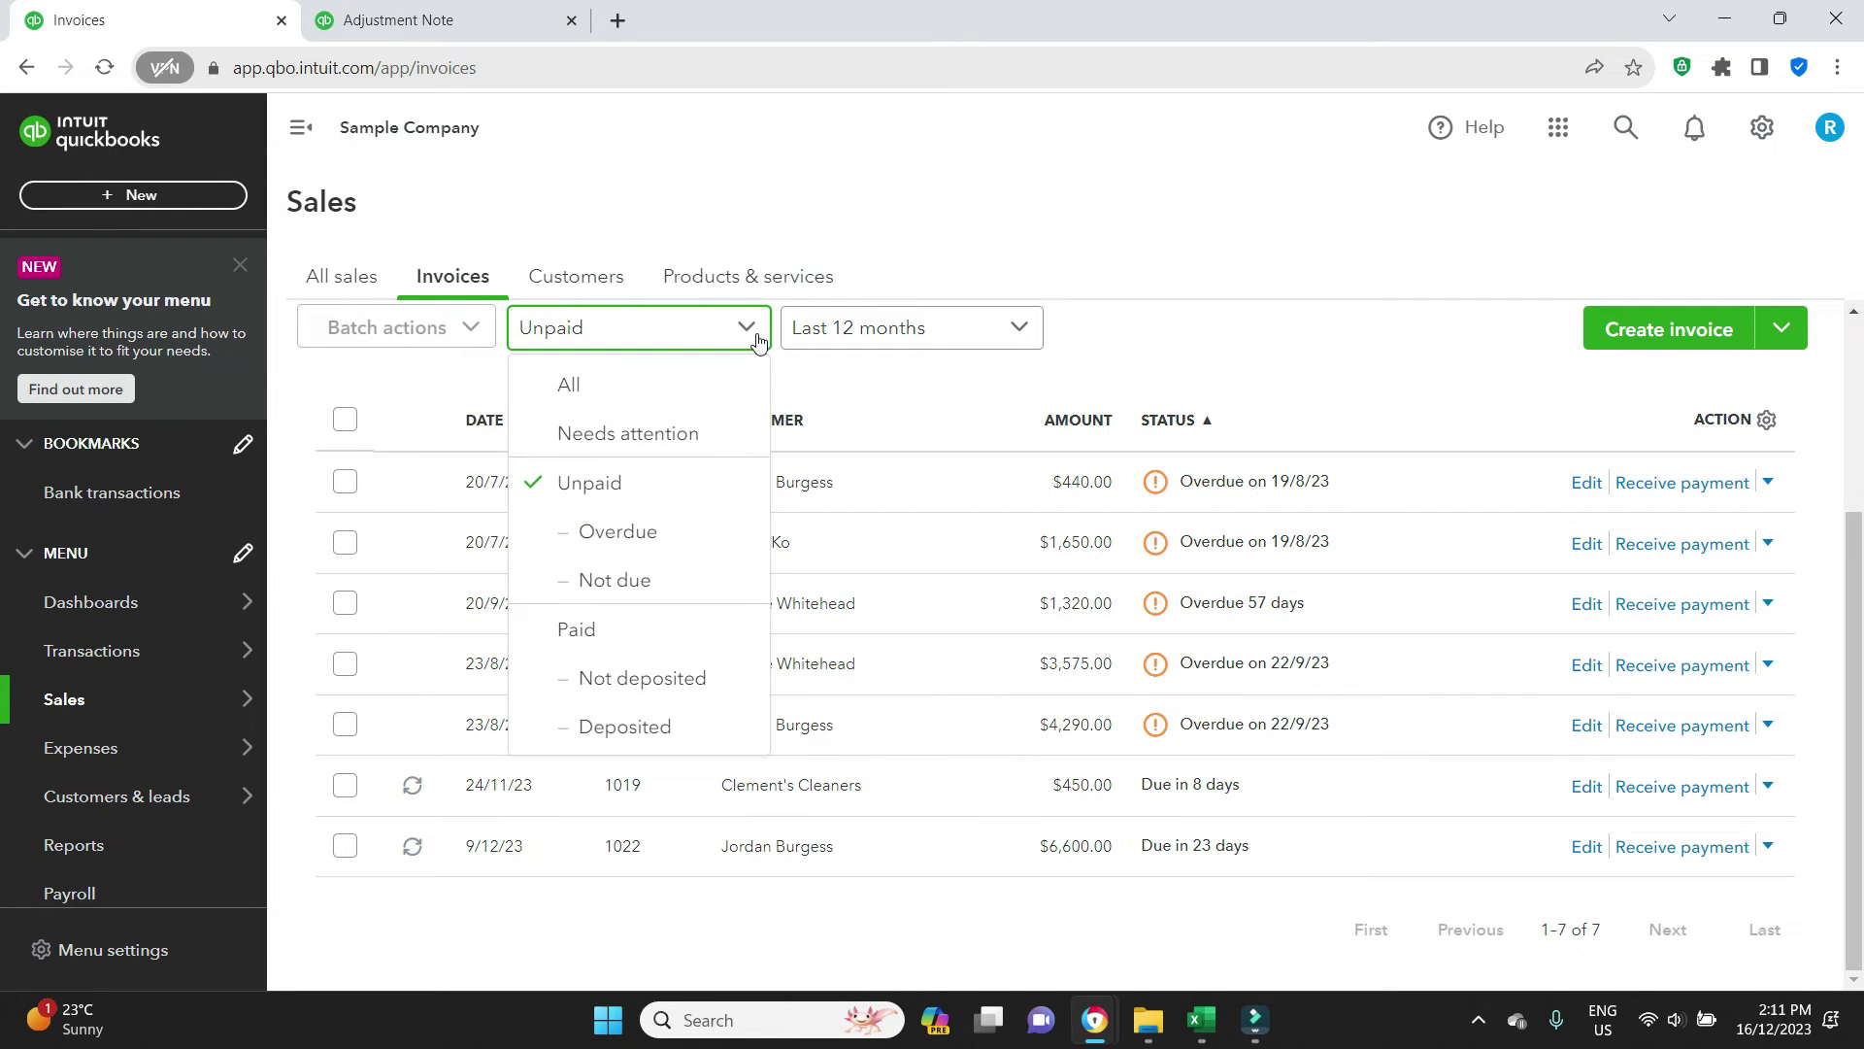
click(573, 385)
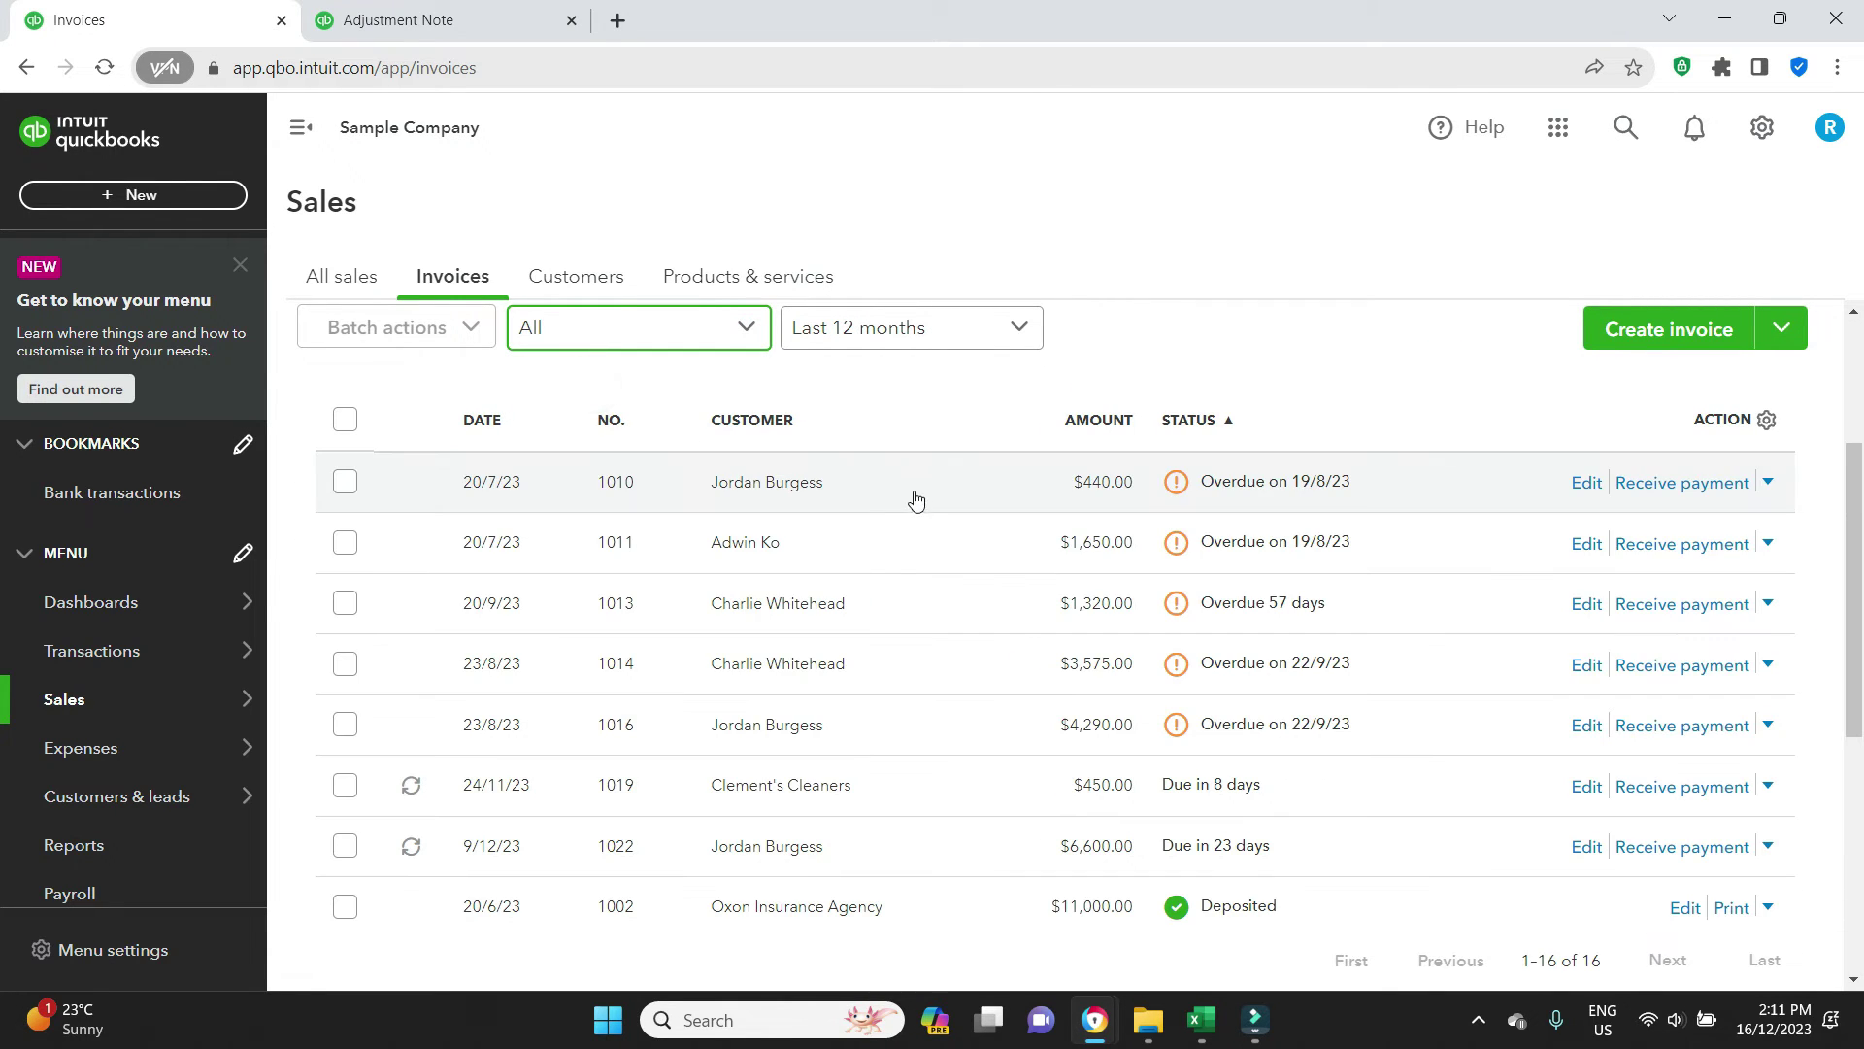
scroll(887, 541, down, 1)
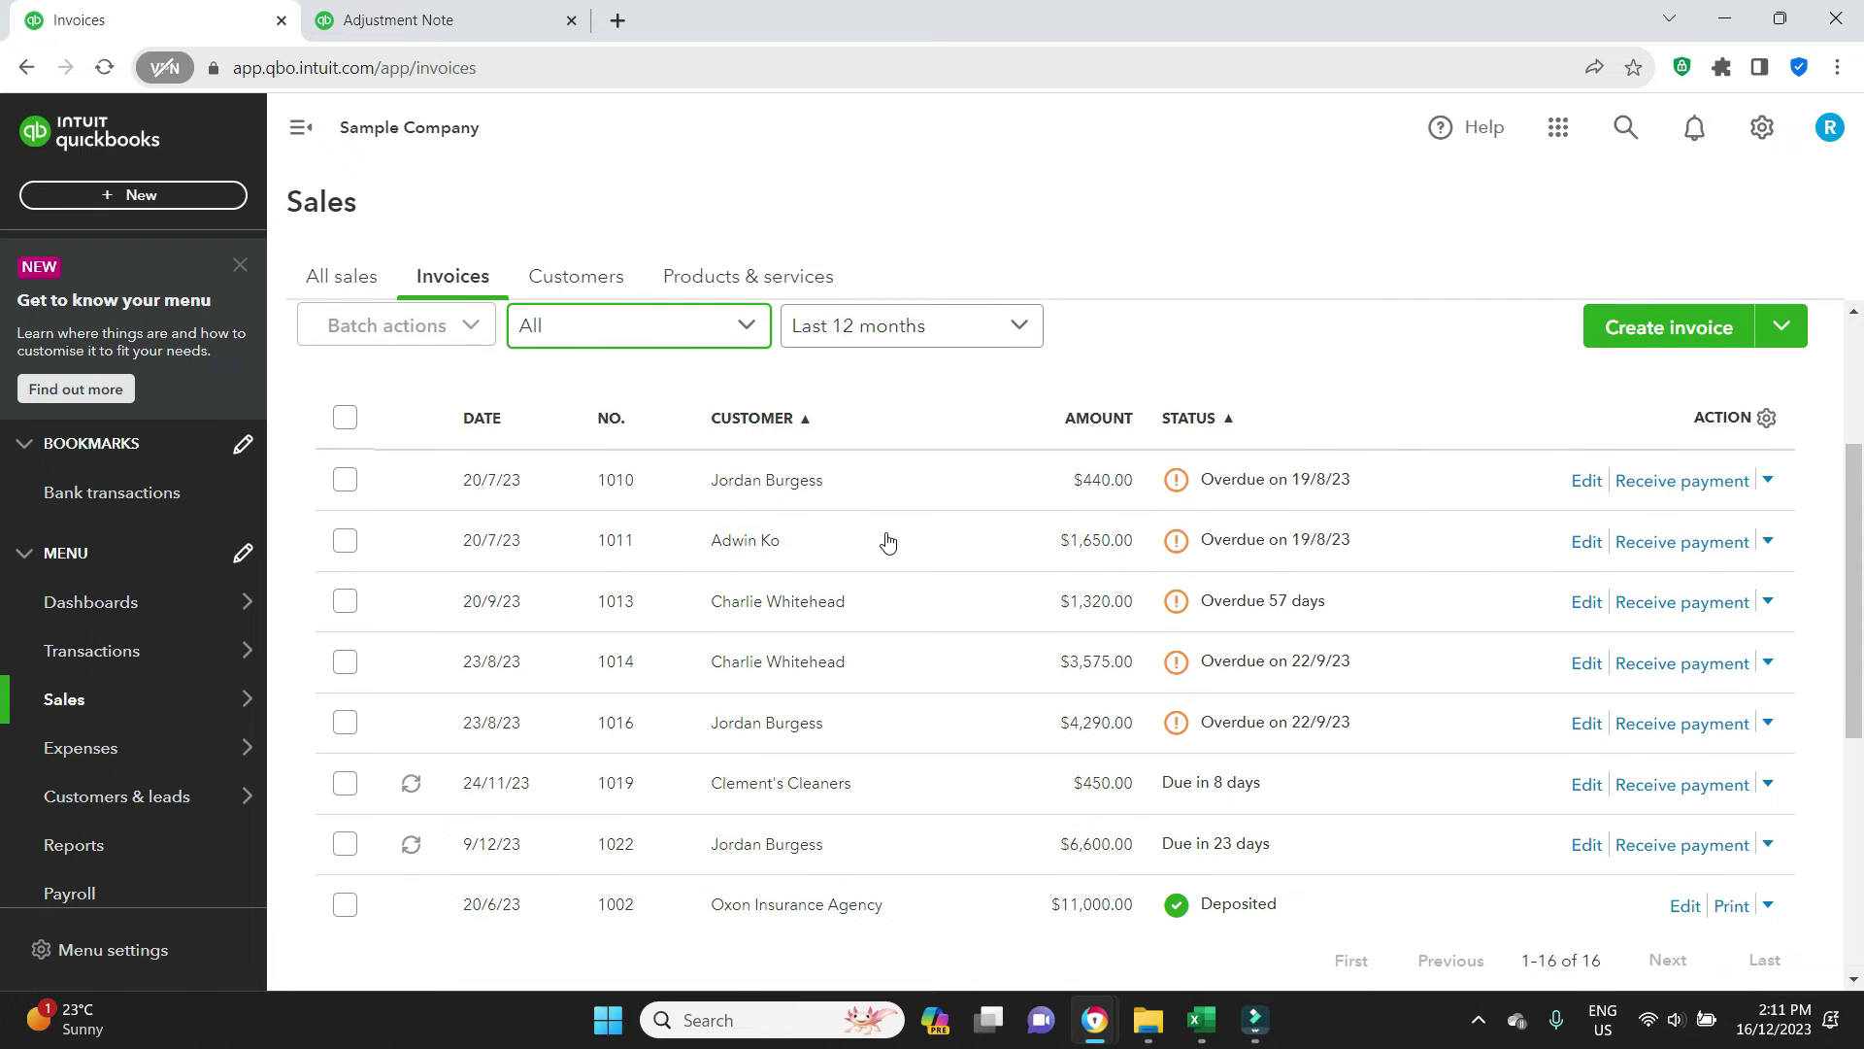
scroll(887, 541, down, 4)
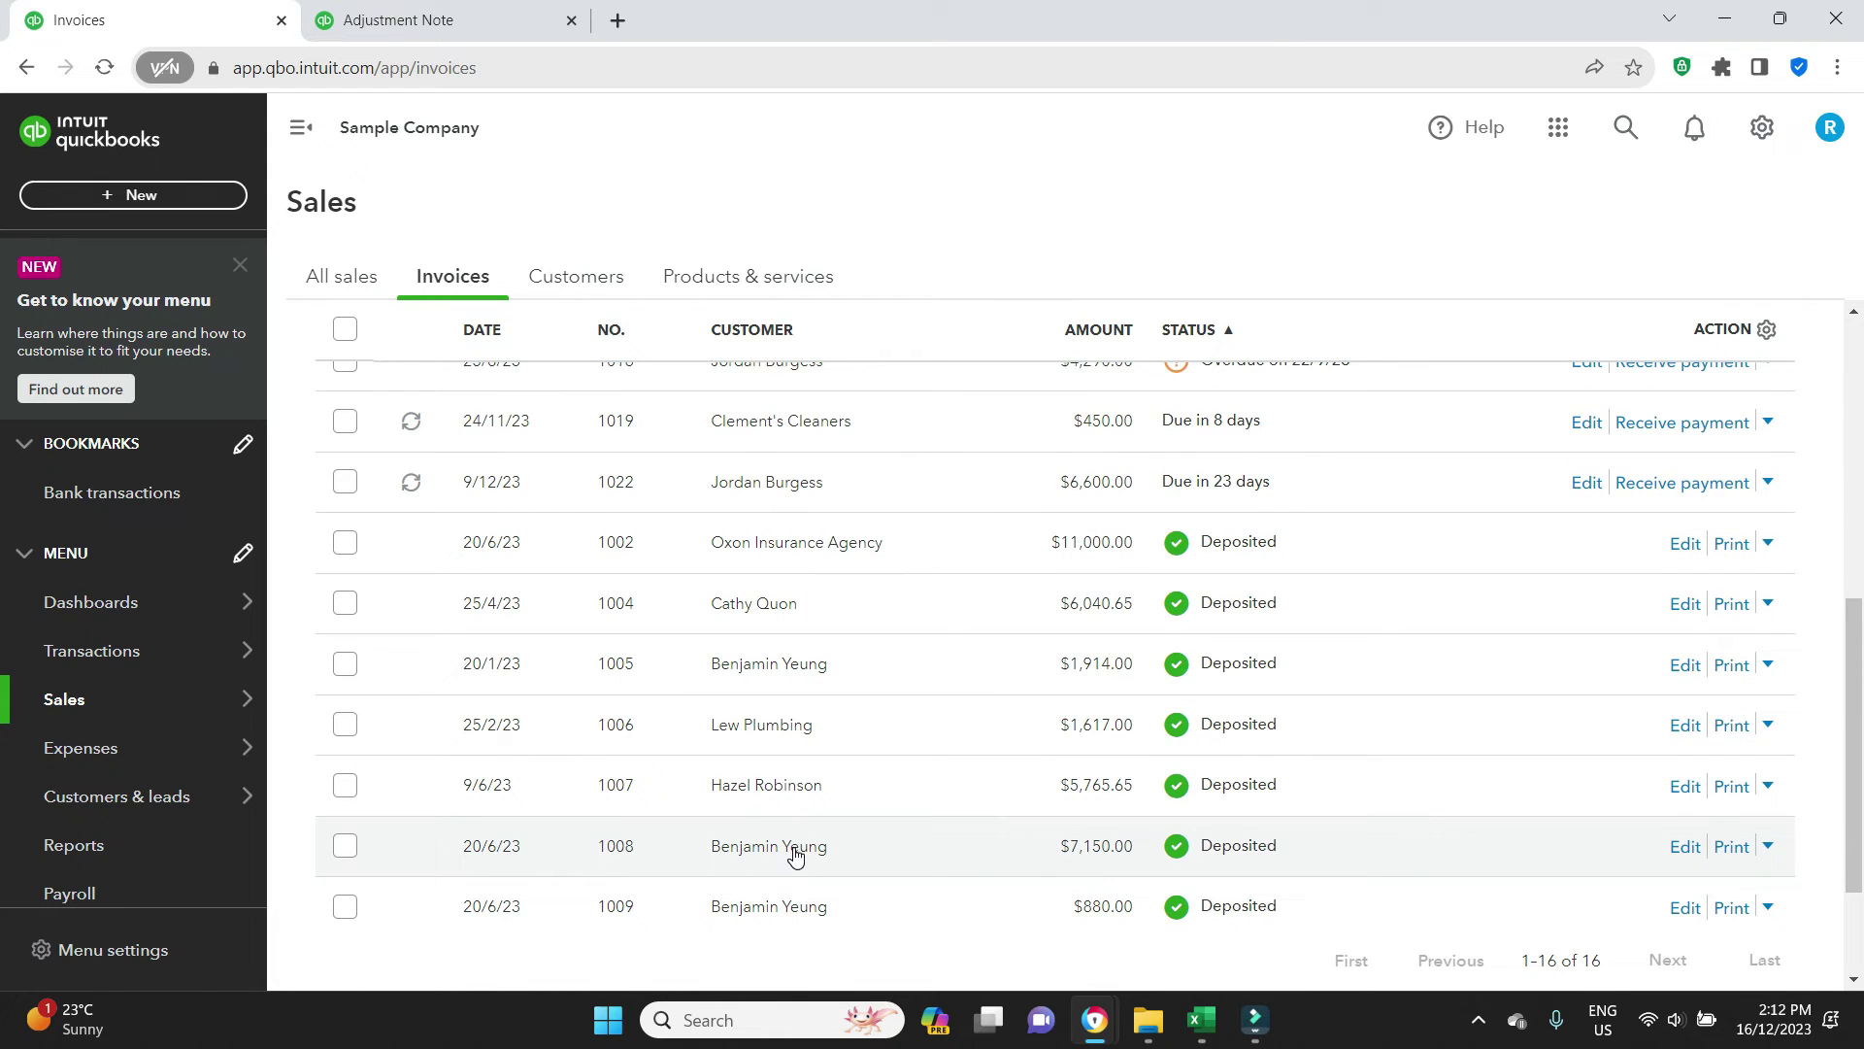
Open payment #197 from invoice 1008 and review adjustment note 1023's 7,150.00 credit applied
click(794, 849)
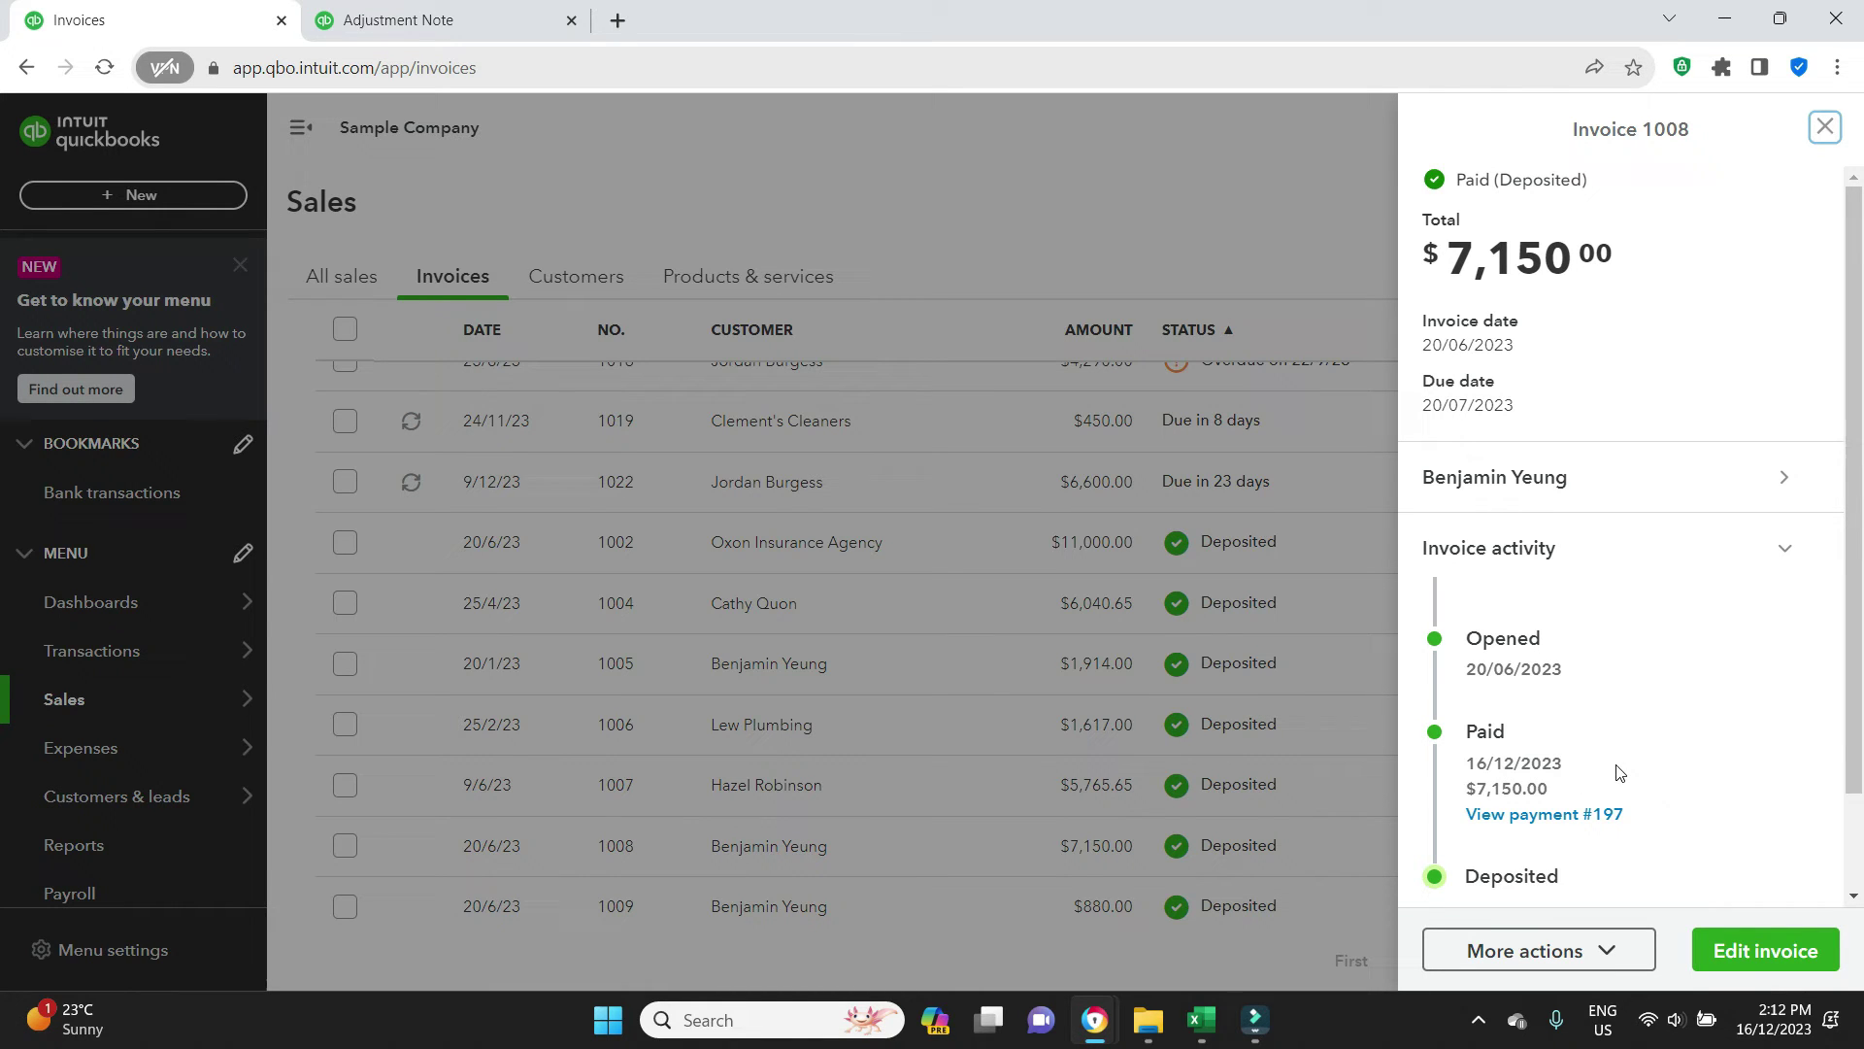
click(1592, 816)
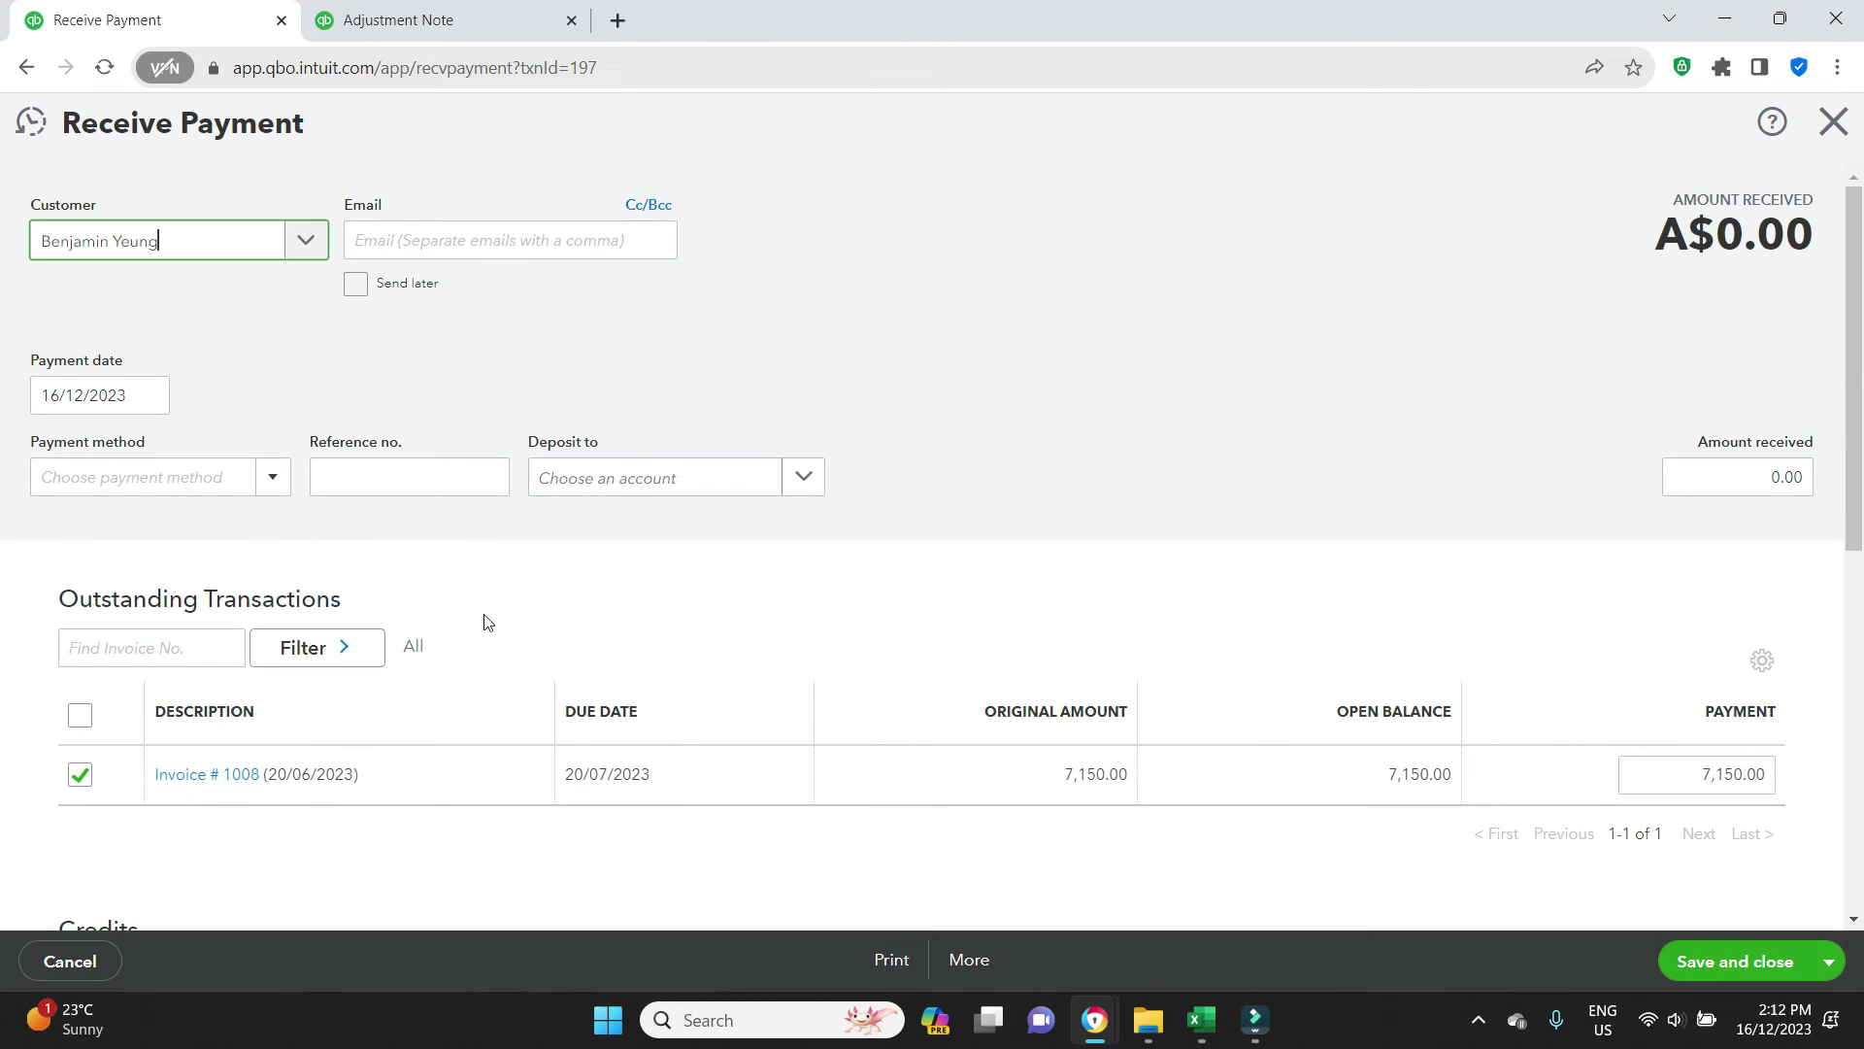
scroll(1359, 666, down, 4)
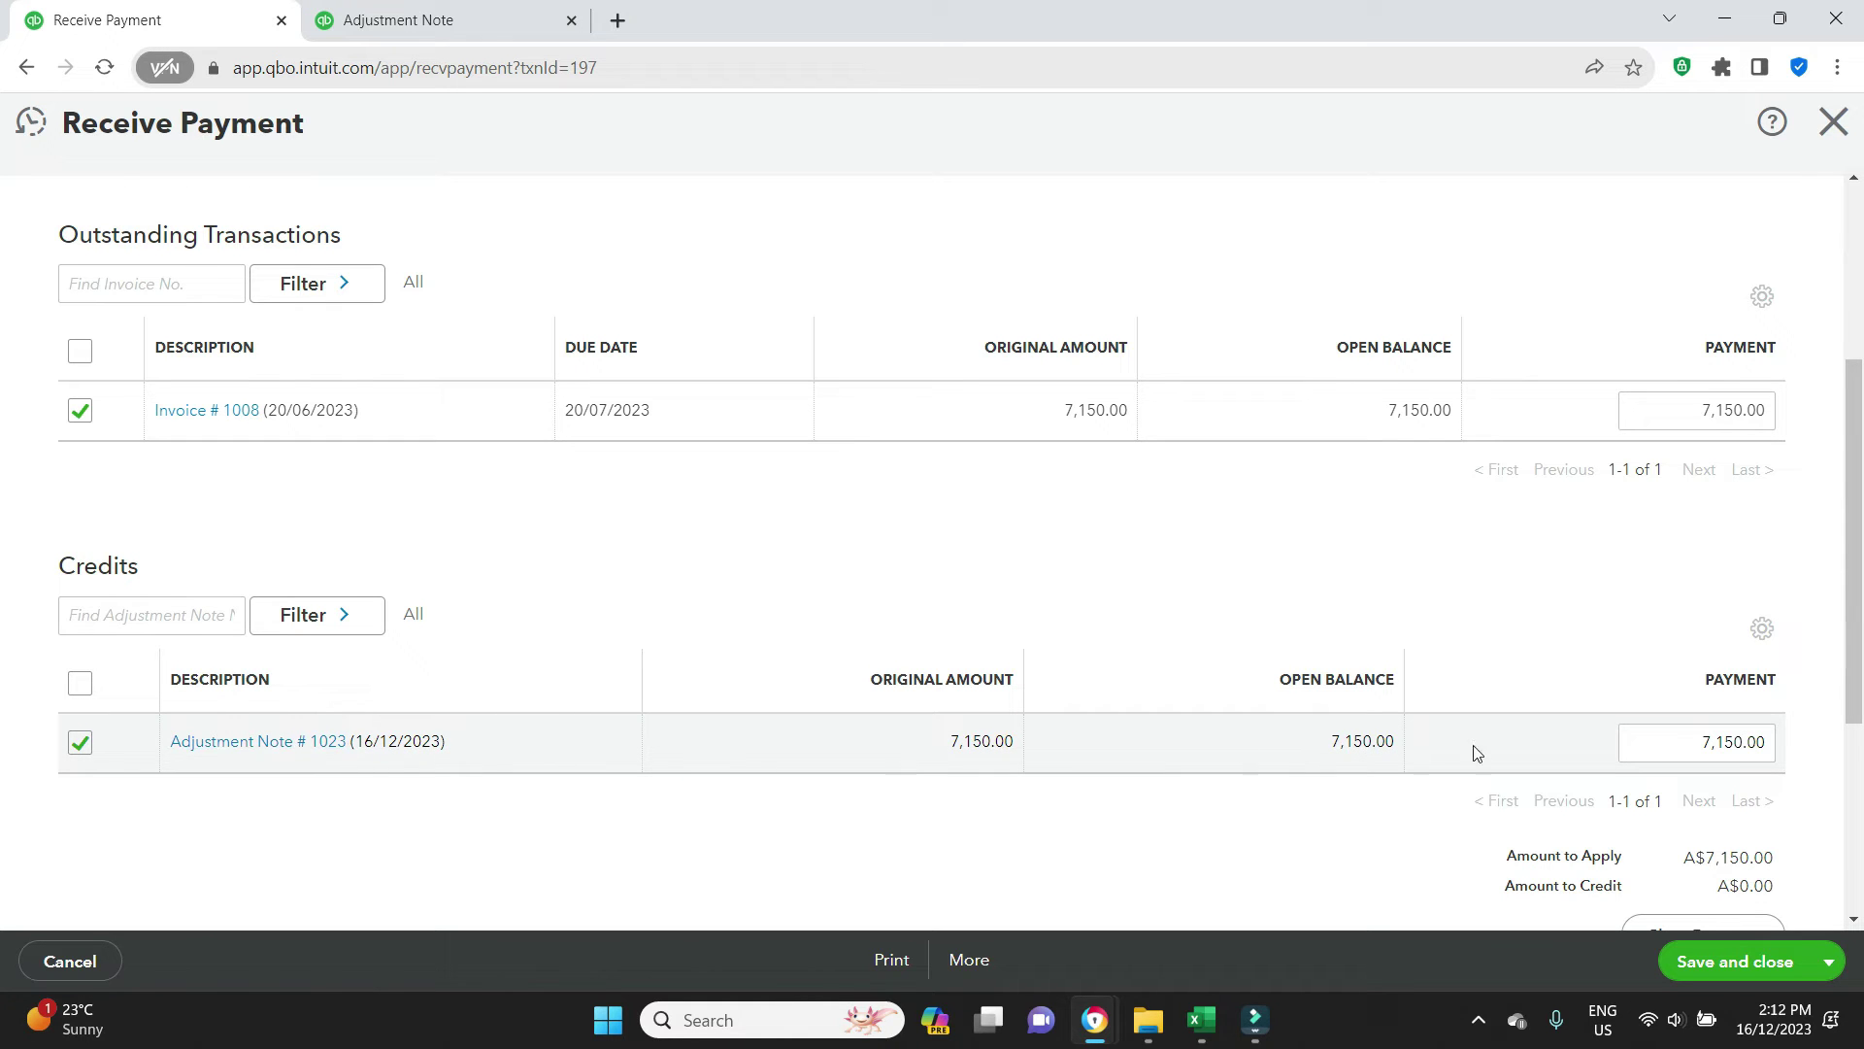
scroll(1434, 726, down, 4)
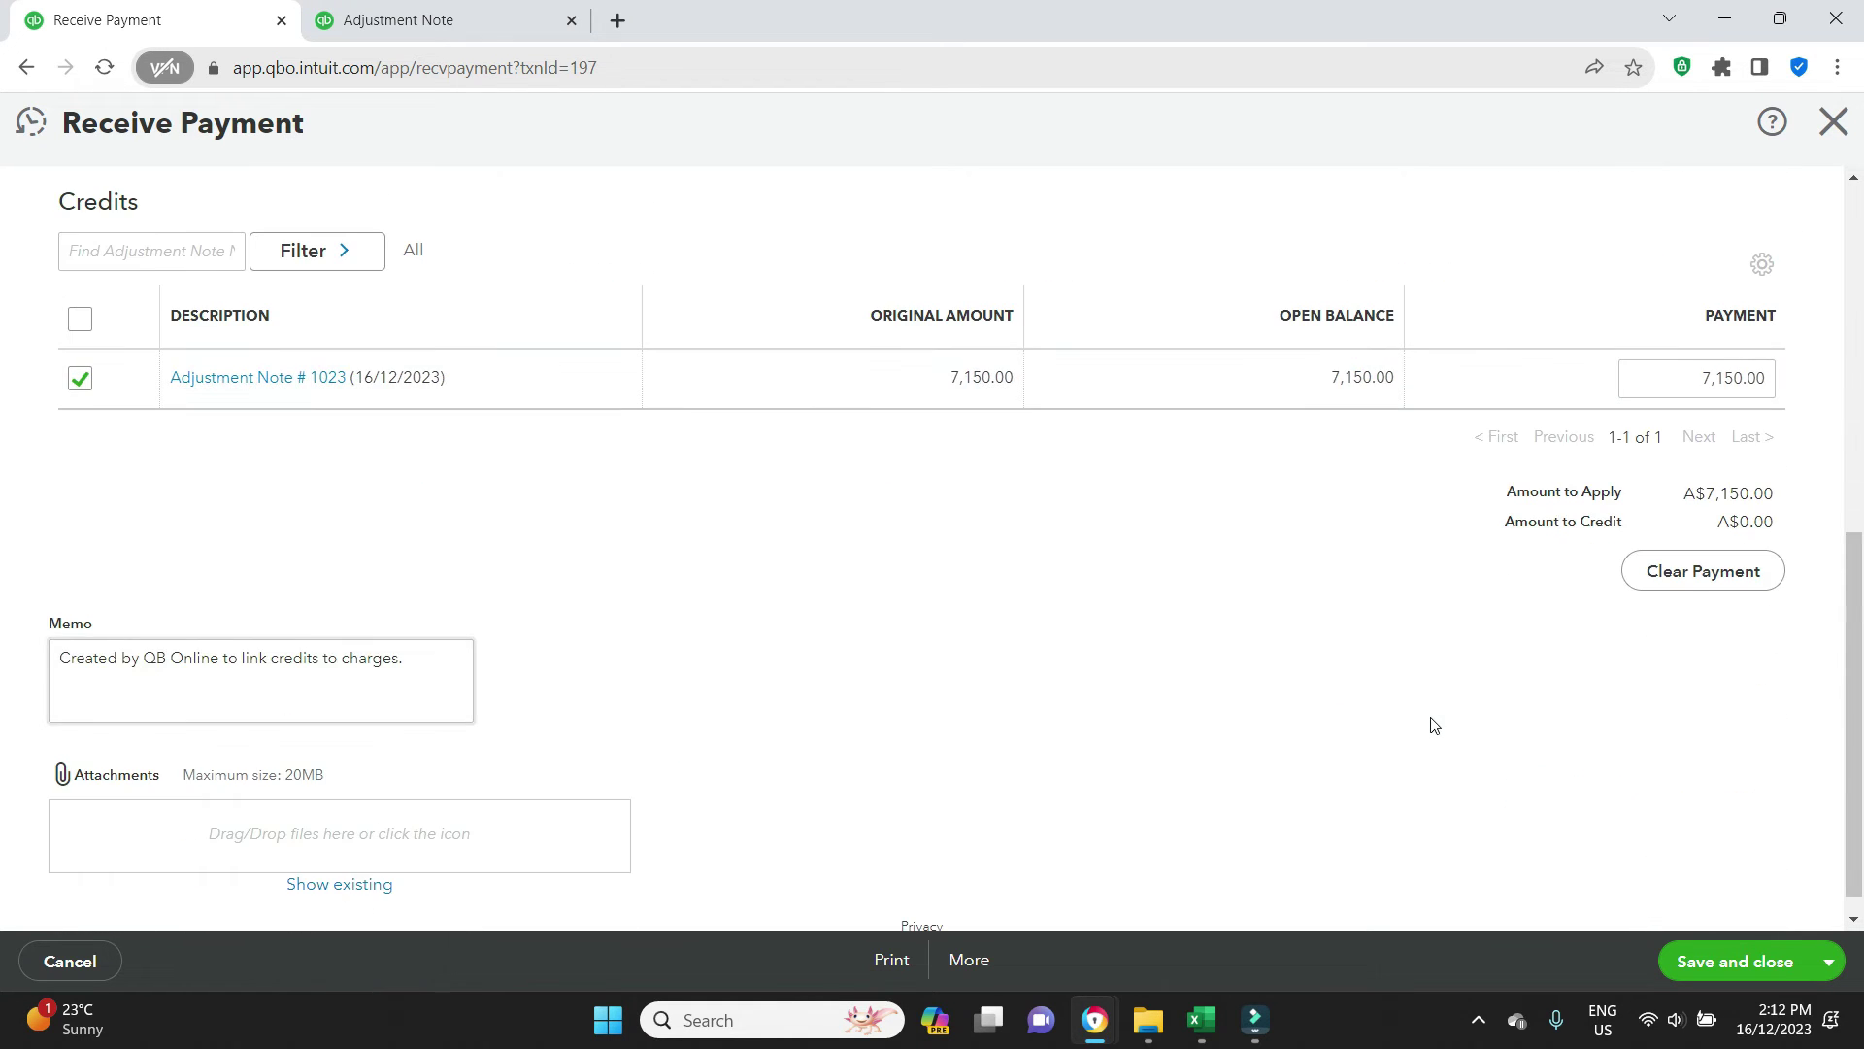
scroll(1434, 726, up, 3)
Calculate 7150 ÷ 1.1 = 6,500 in Windows Calculator, then return to the browser's invoices tab
scroll(1748, 619, up, 3)
key(super)
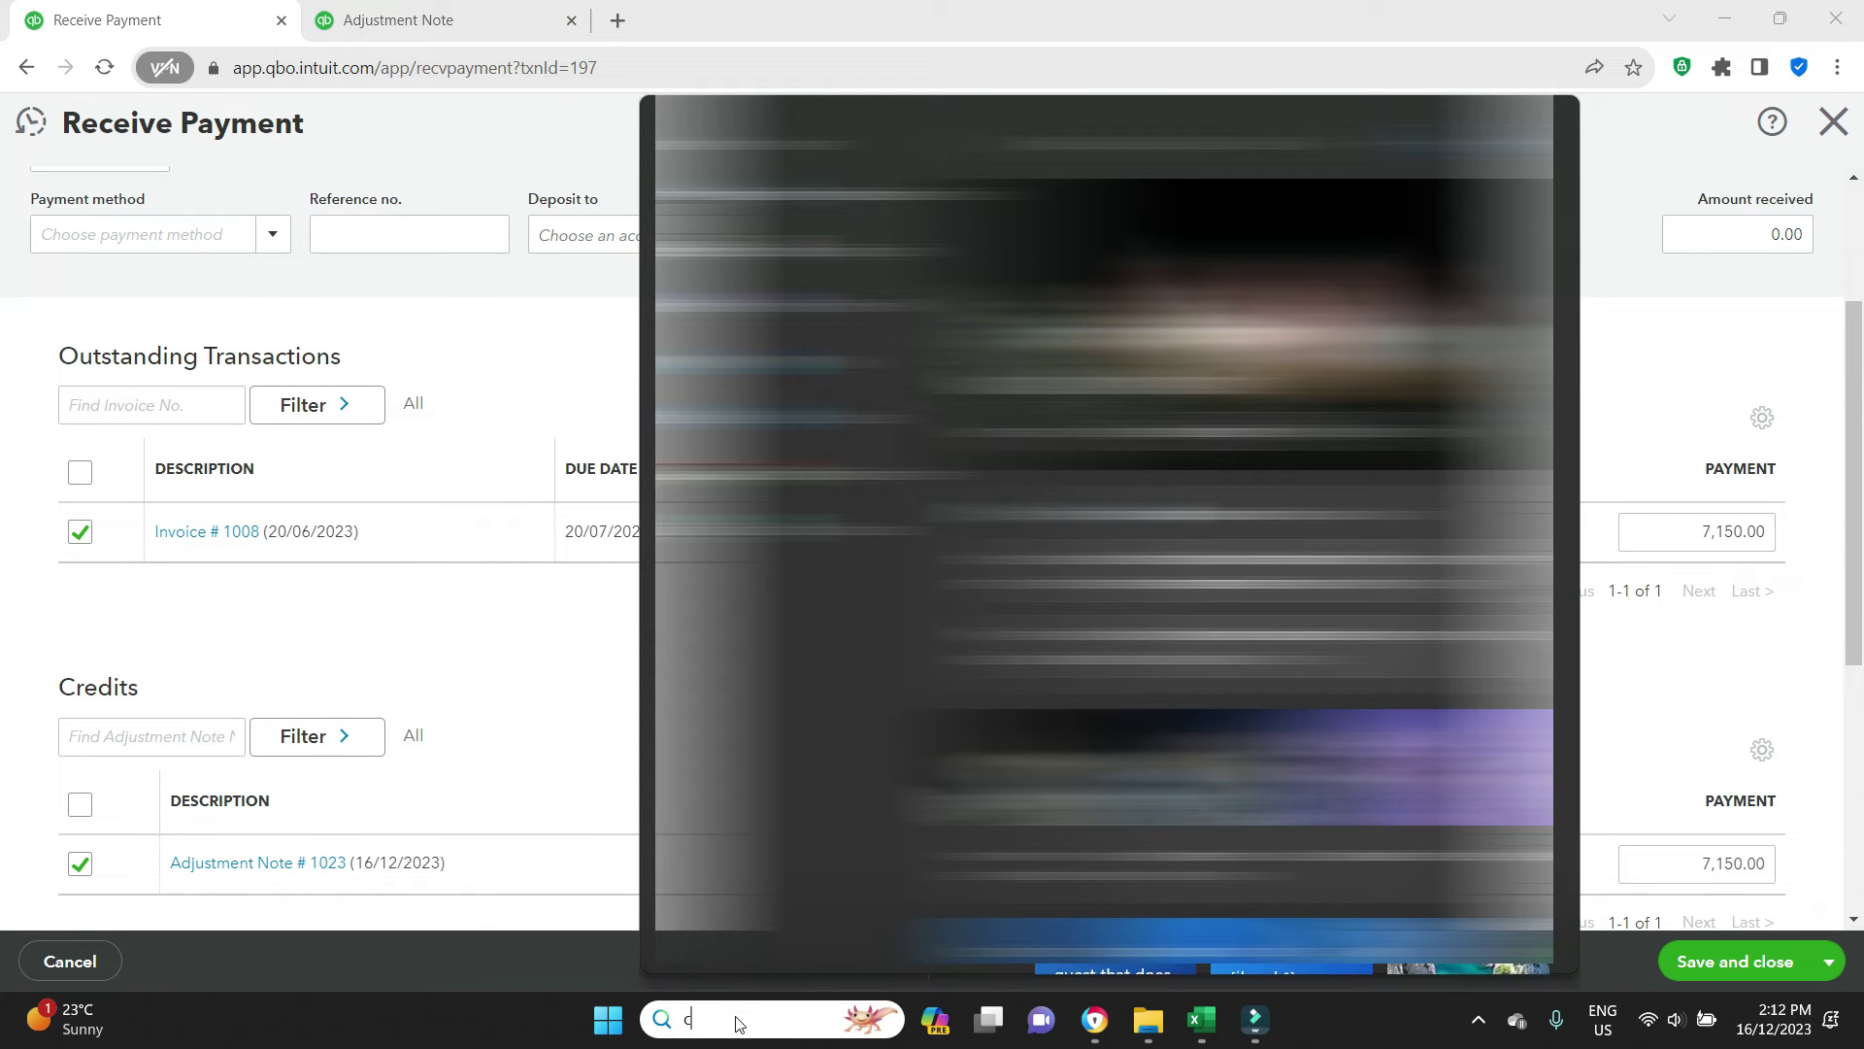
text(calc)
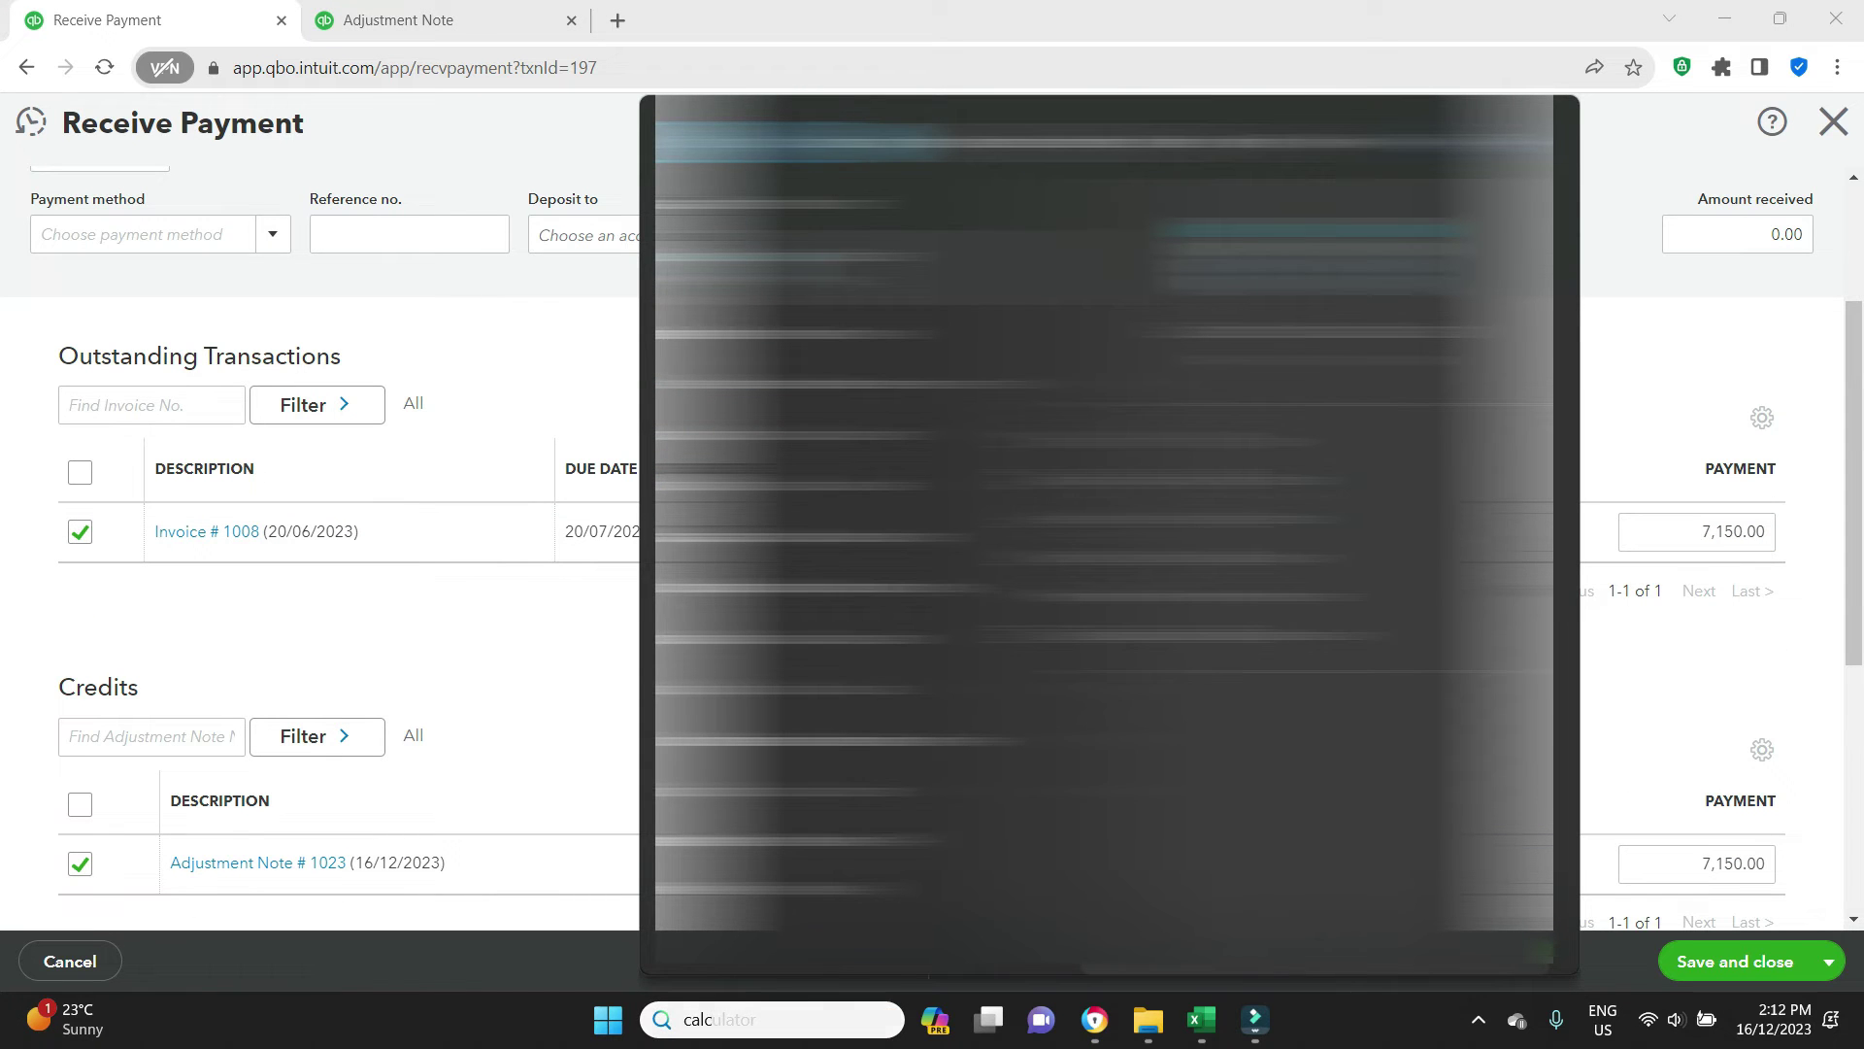
key(Return)
text(7150)
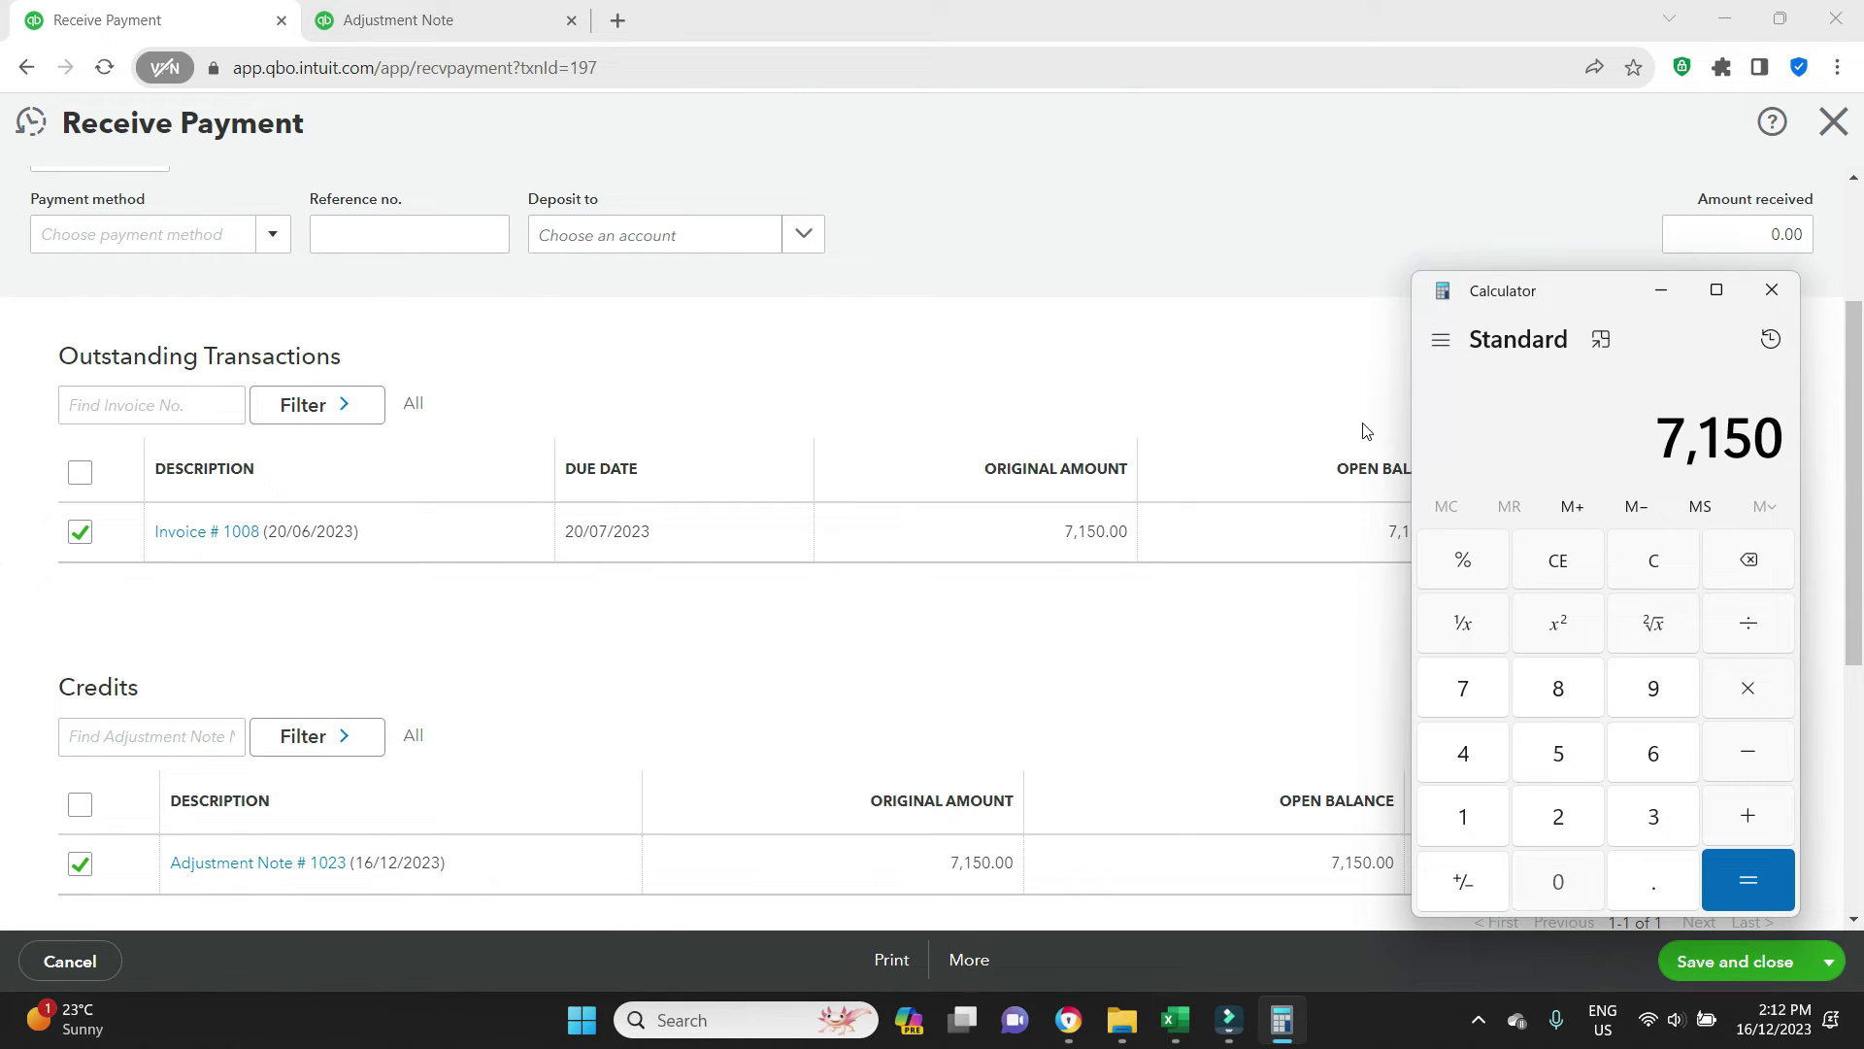
text(/1.)
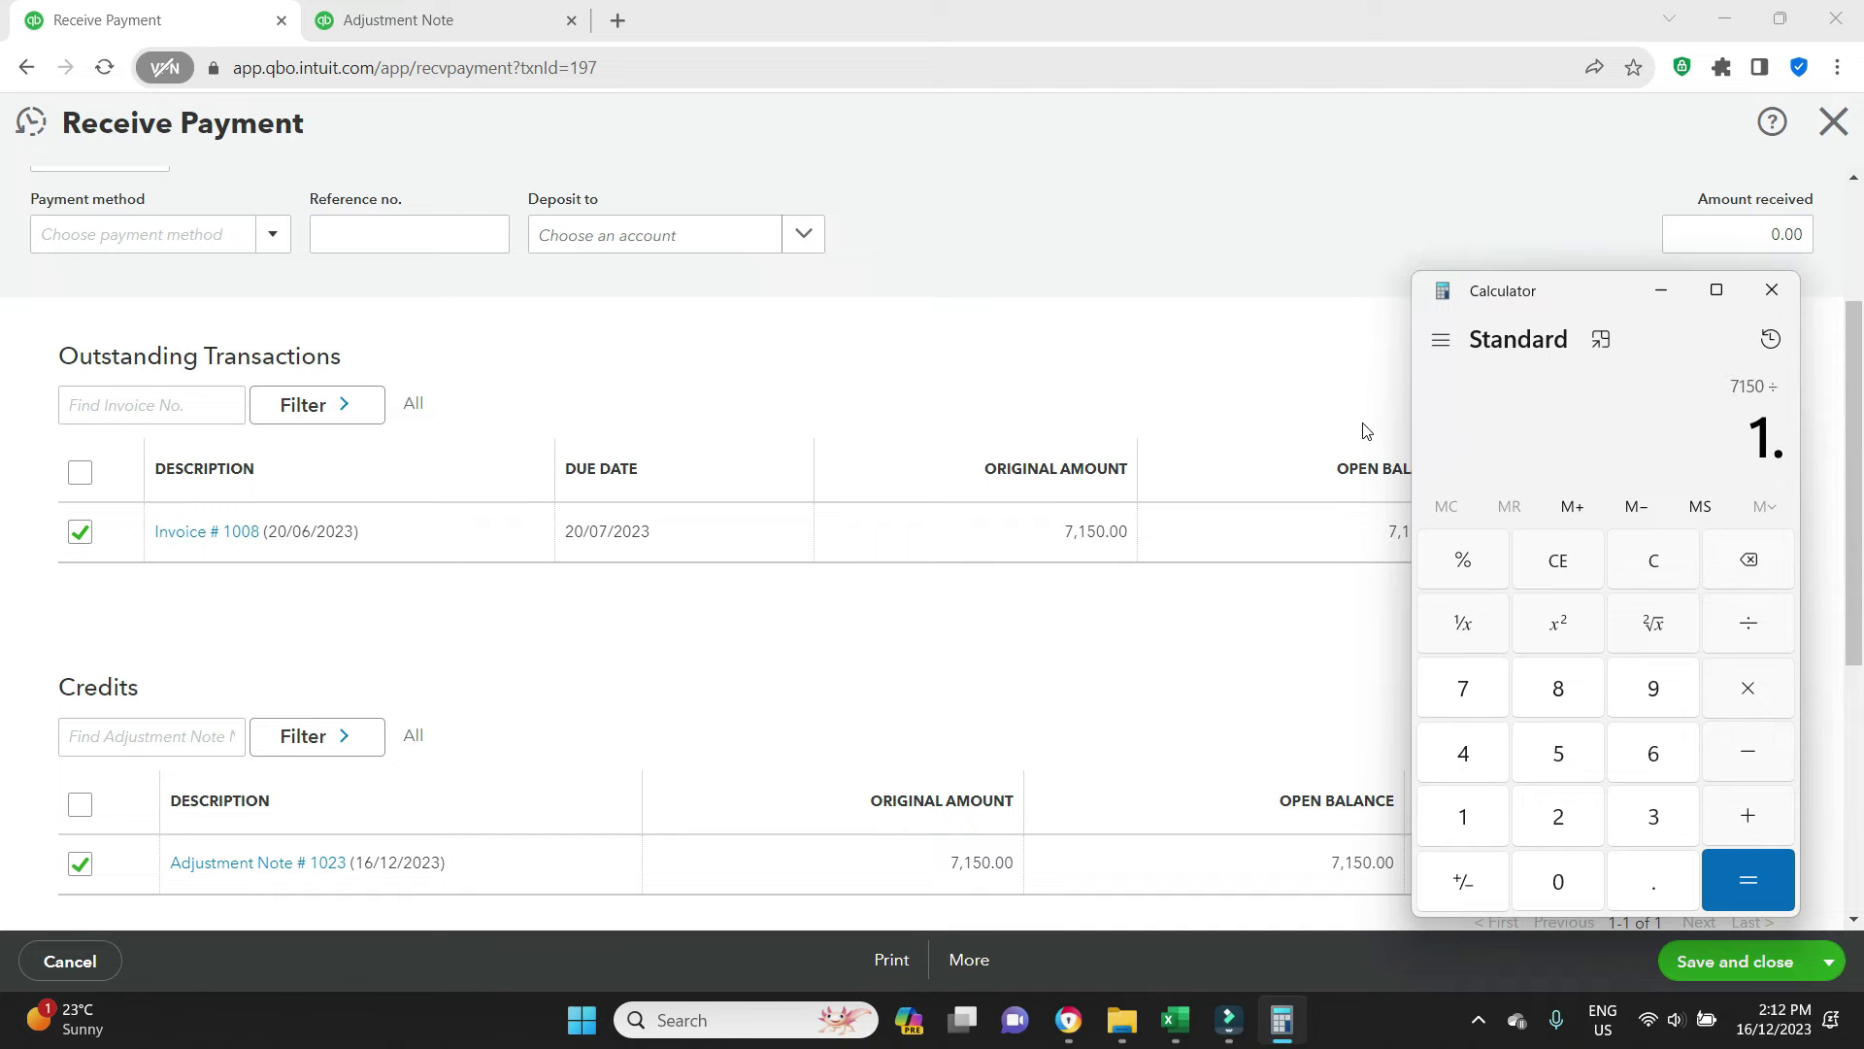
text(1)
key(Return)
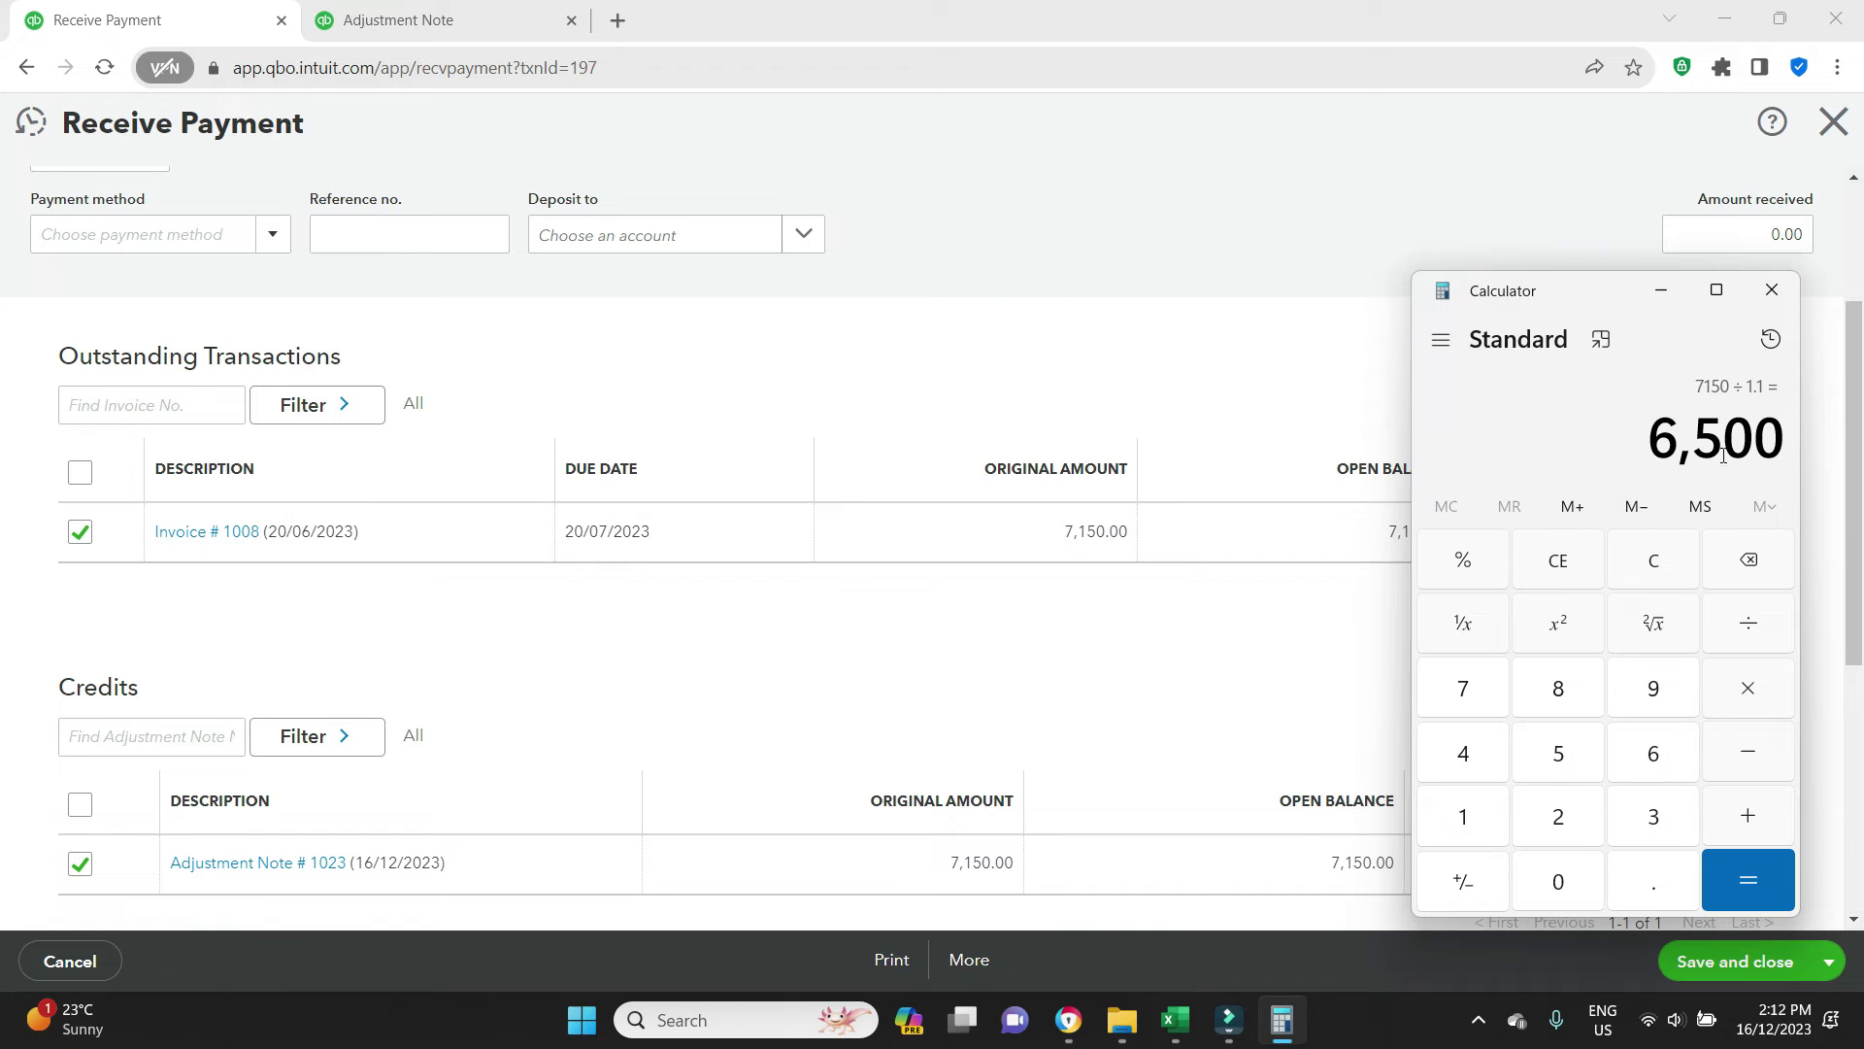
click(1066, 431)
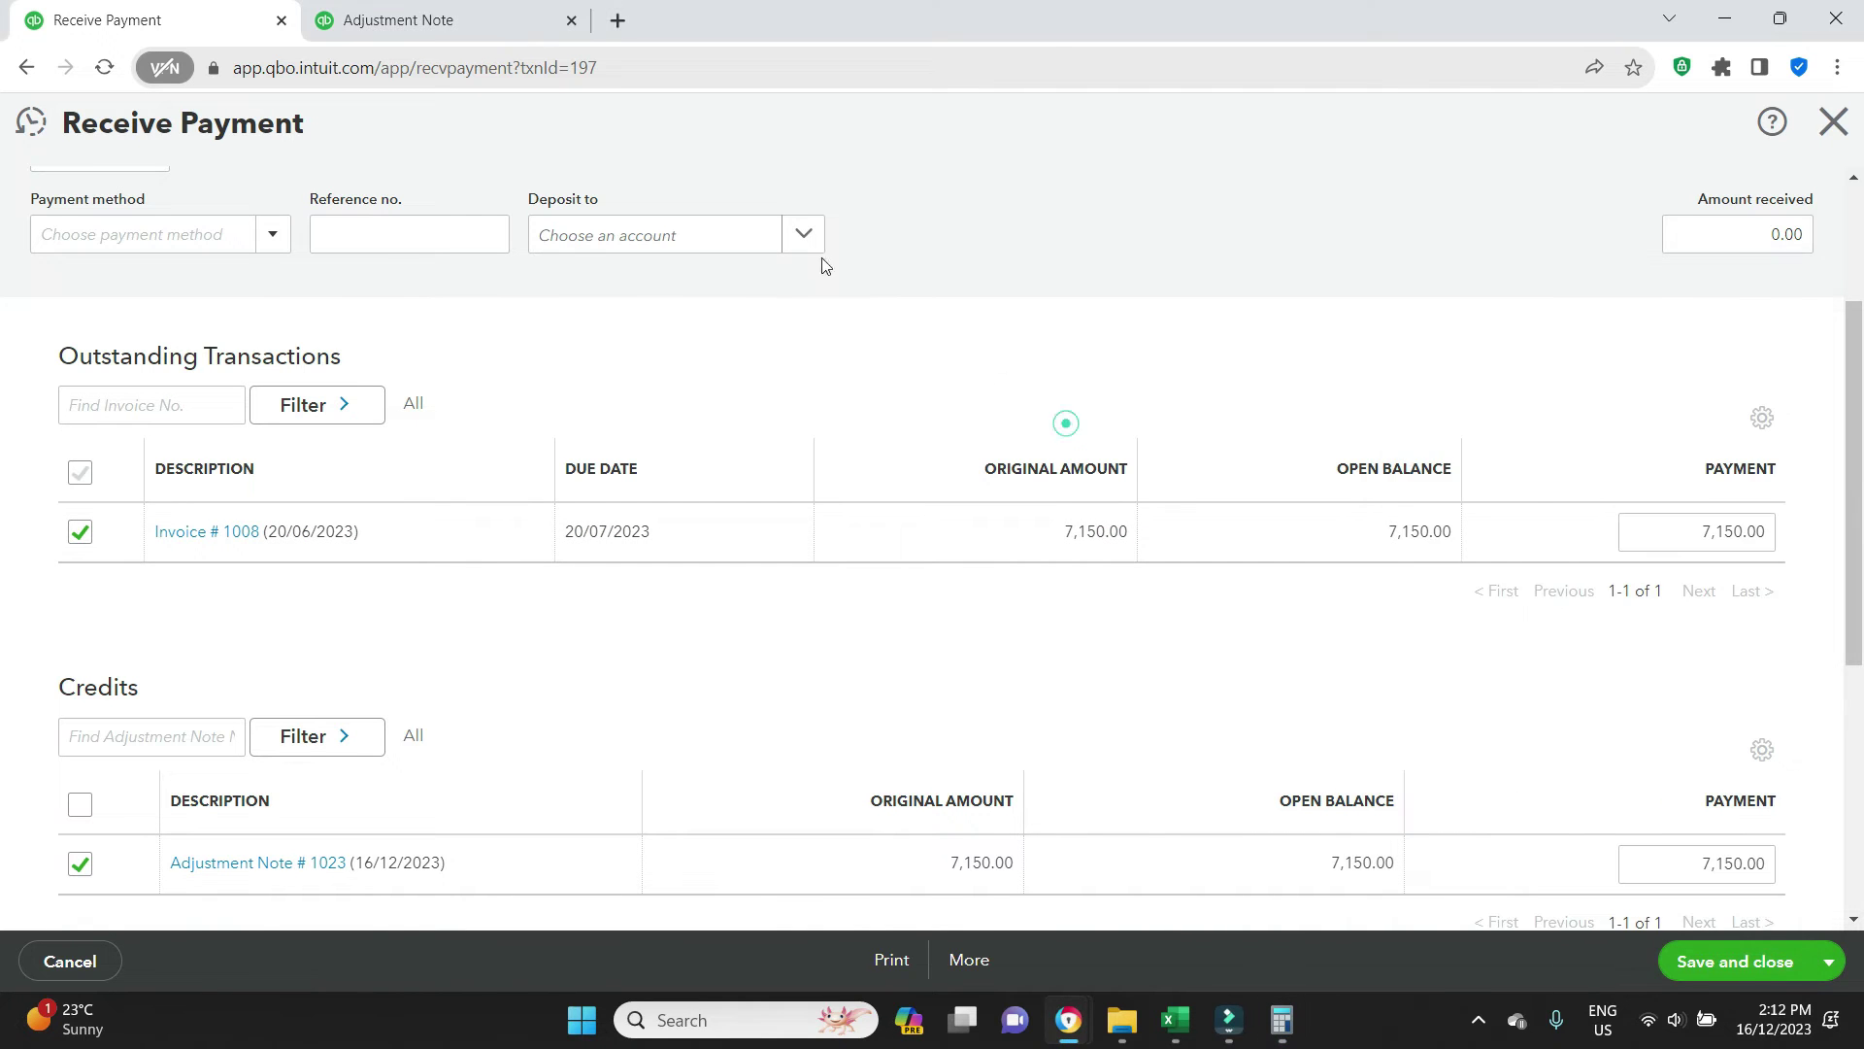
click(436, 12)
Duplicate the tab and open the Profit and Loss report to check Bad debts at 6,500.00
right_click(439, 30)
click(539, 211)
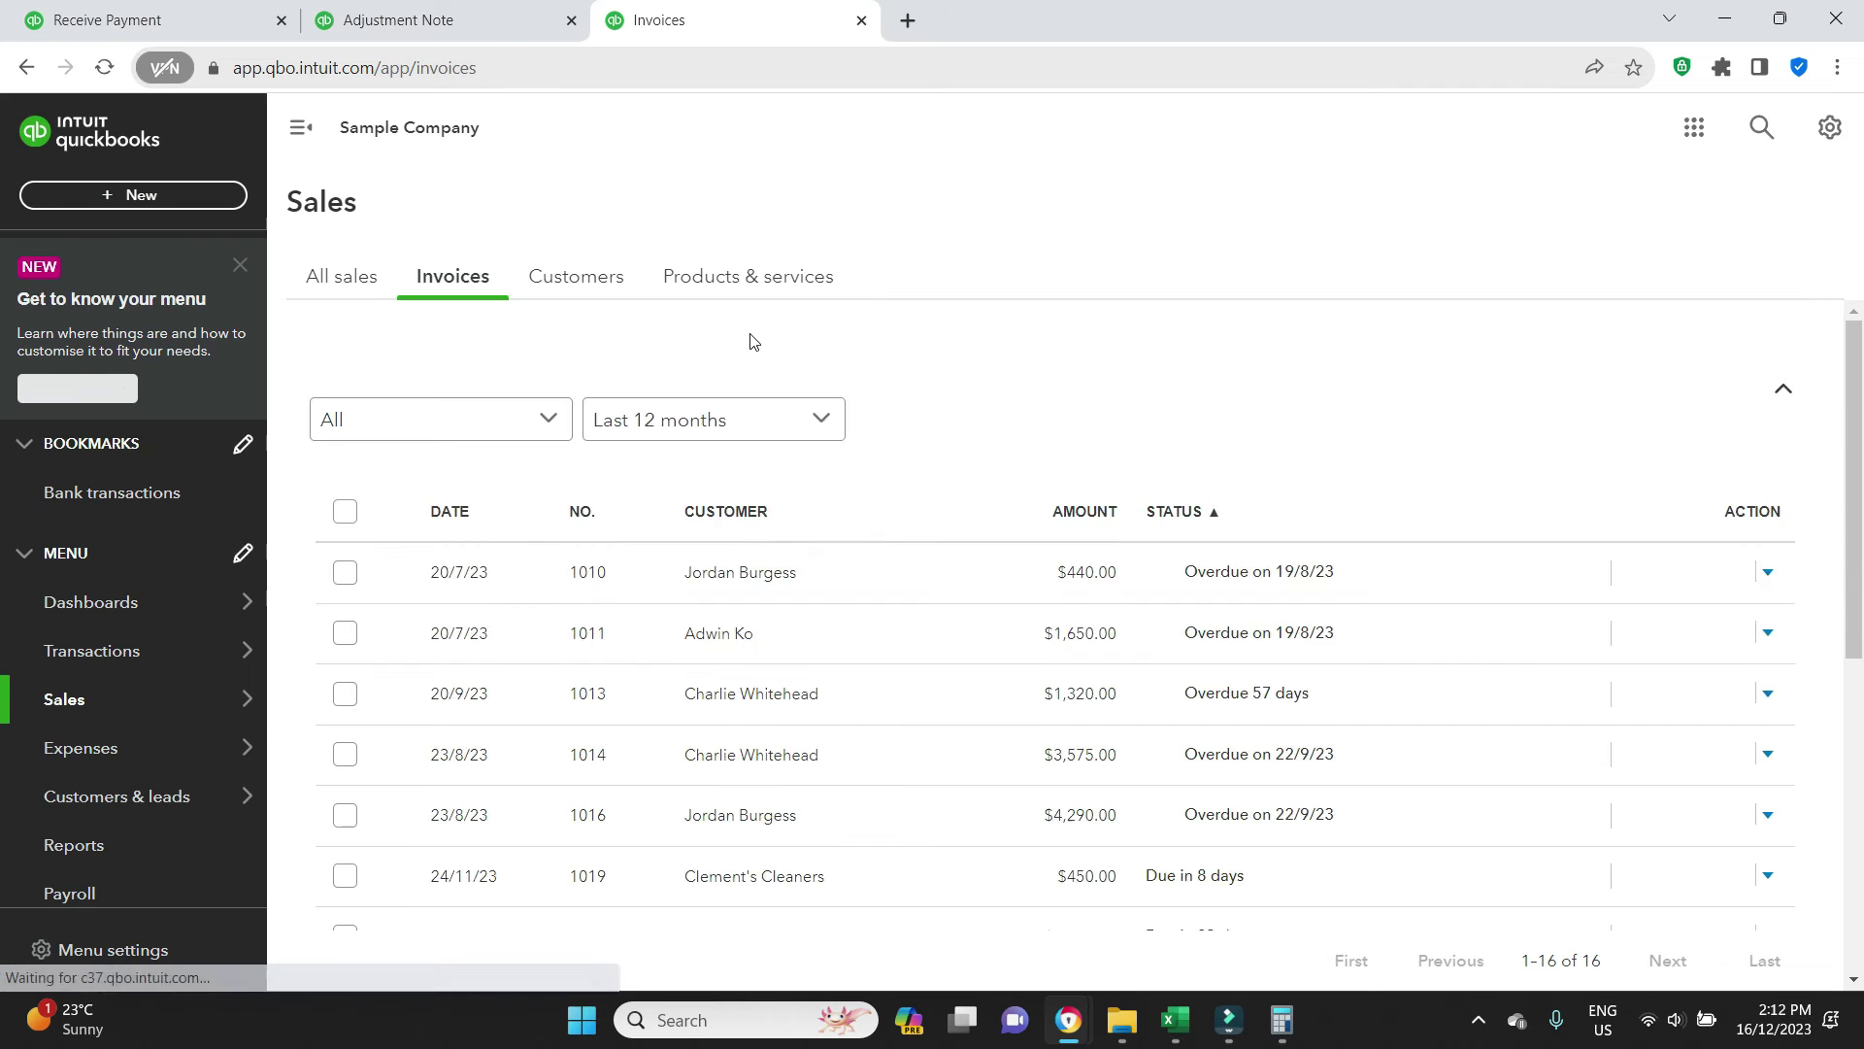
click(75, 845)
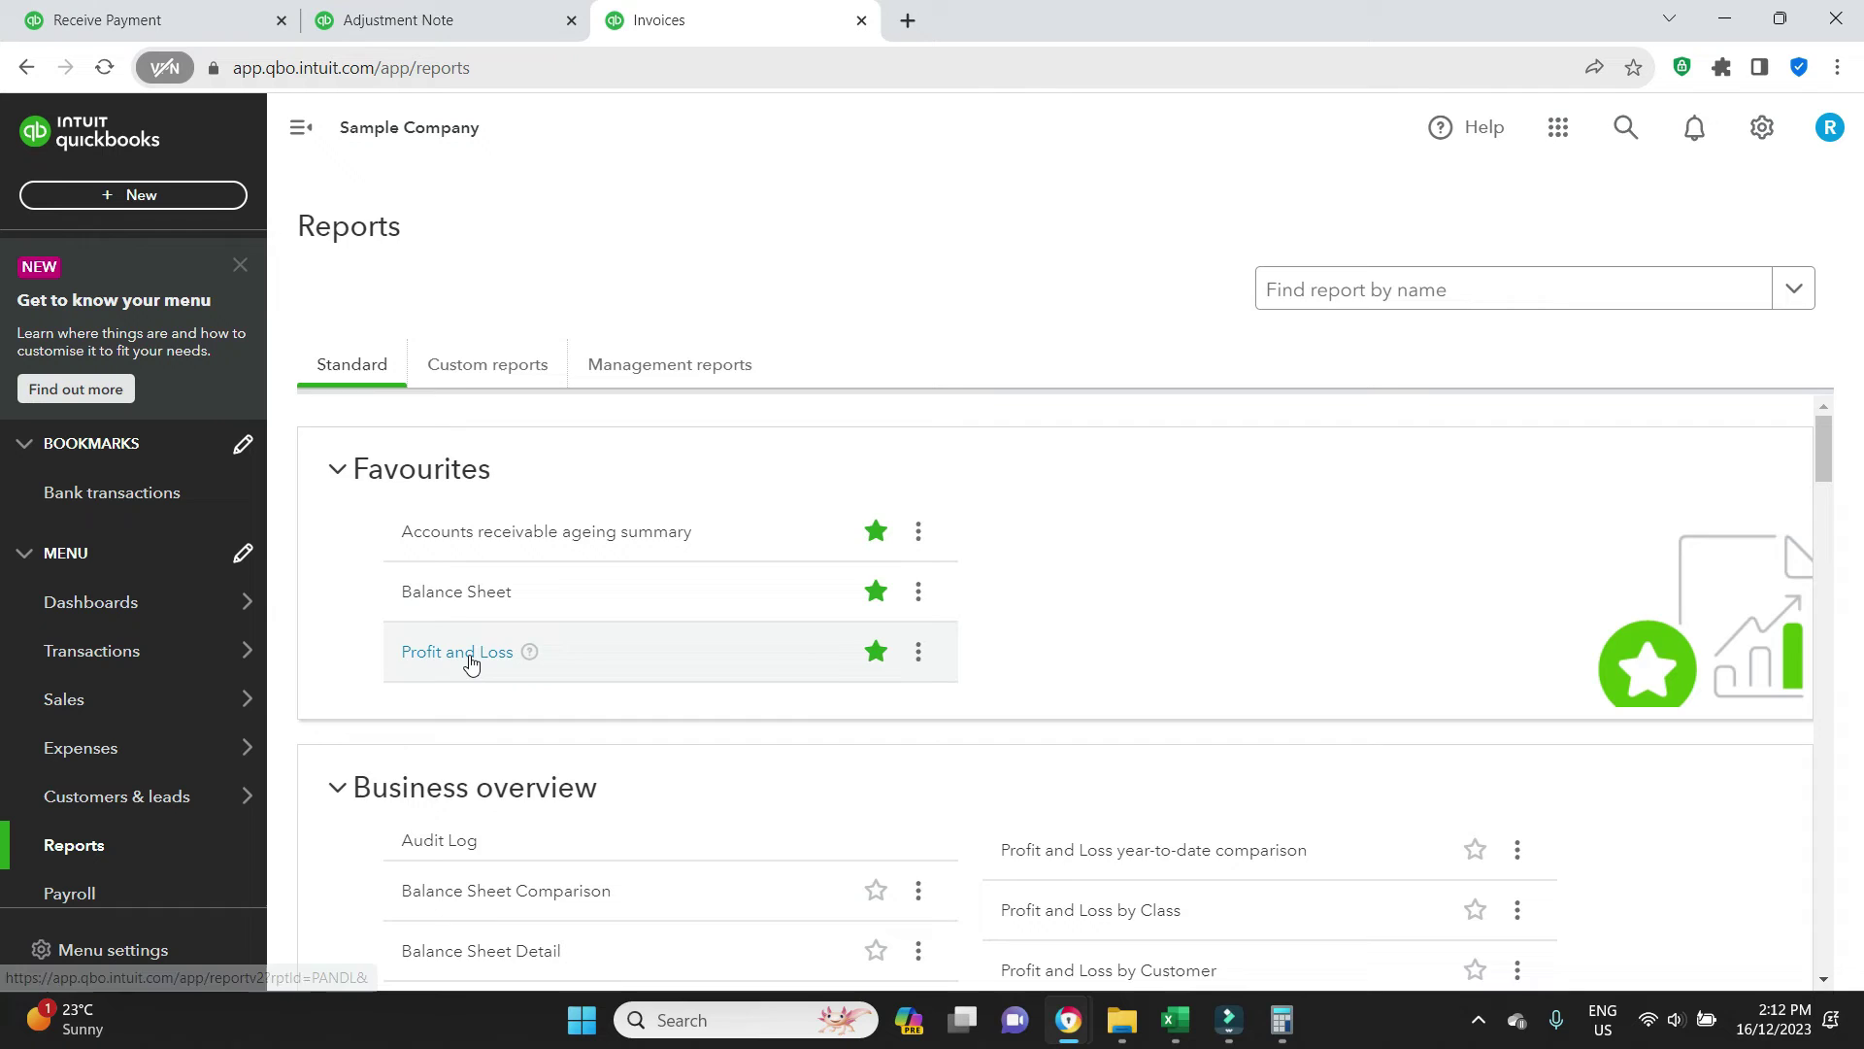
click(470, 660)
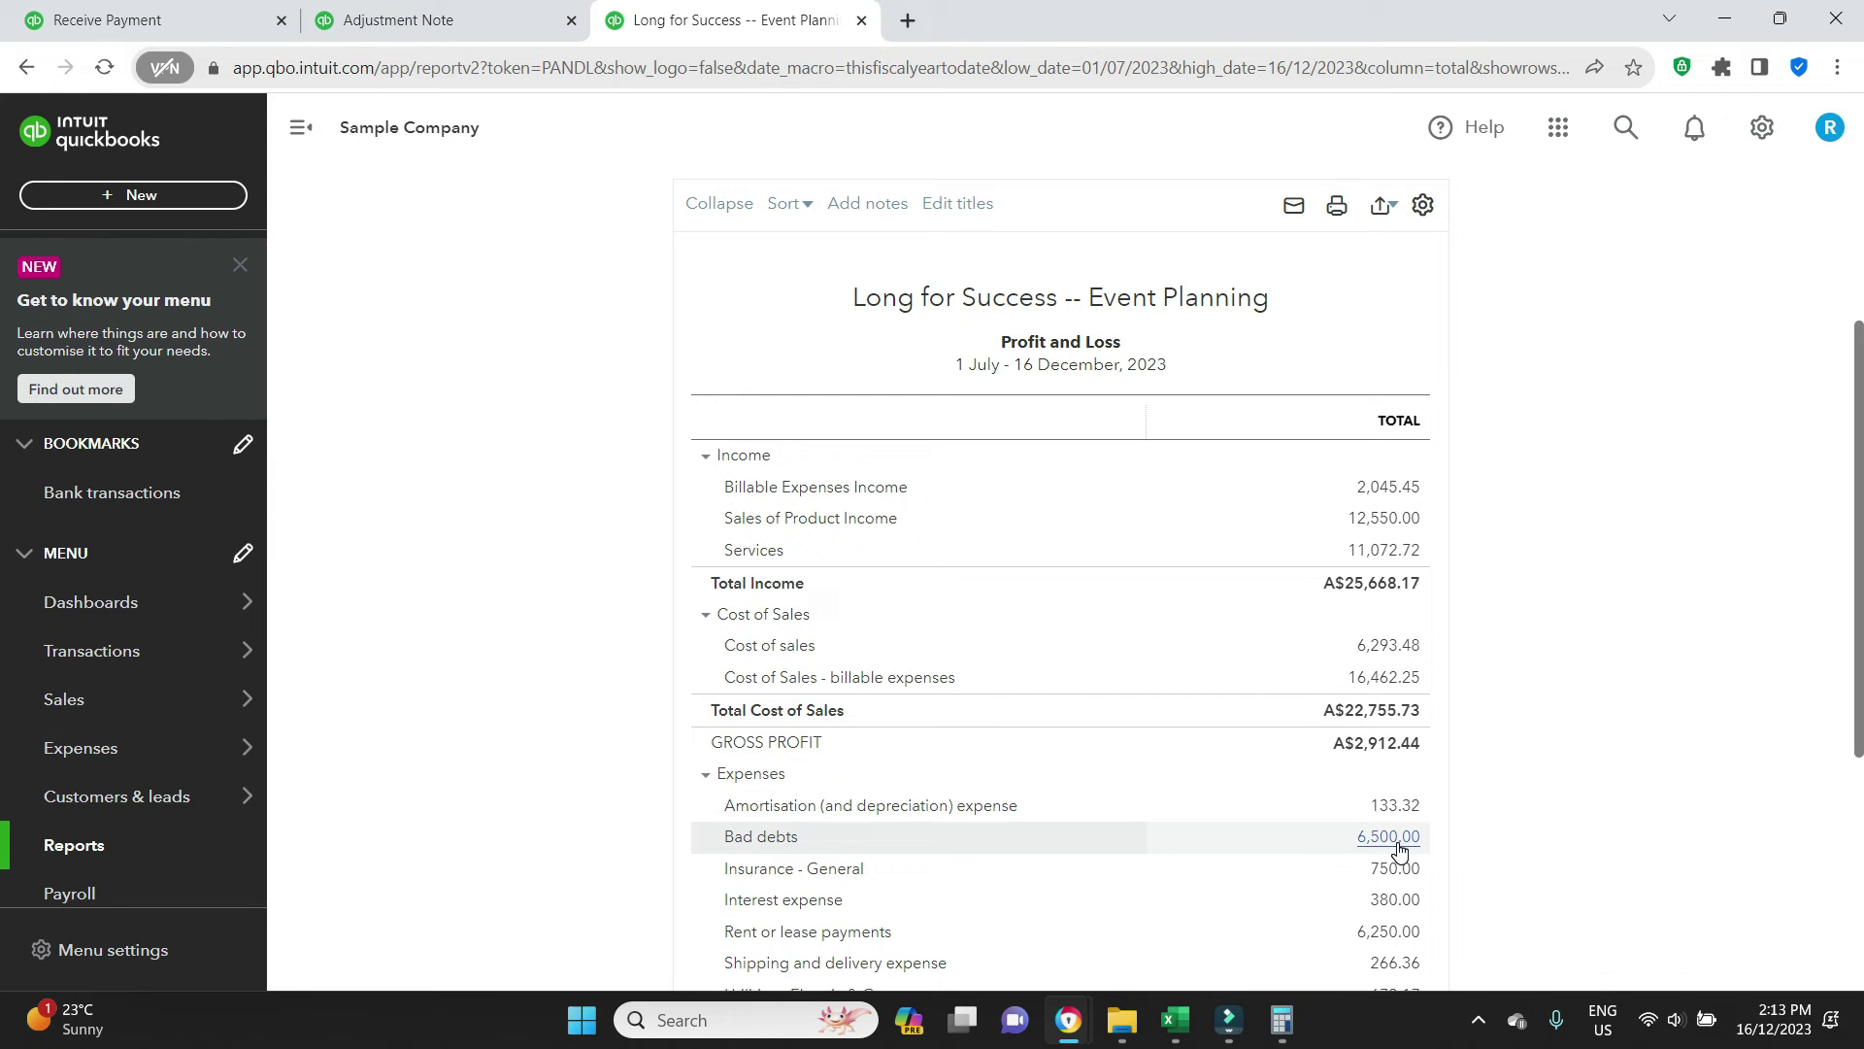
Close the Receive Payment form and show all sales transactions
click(146, 20)
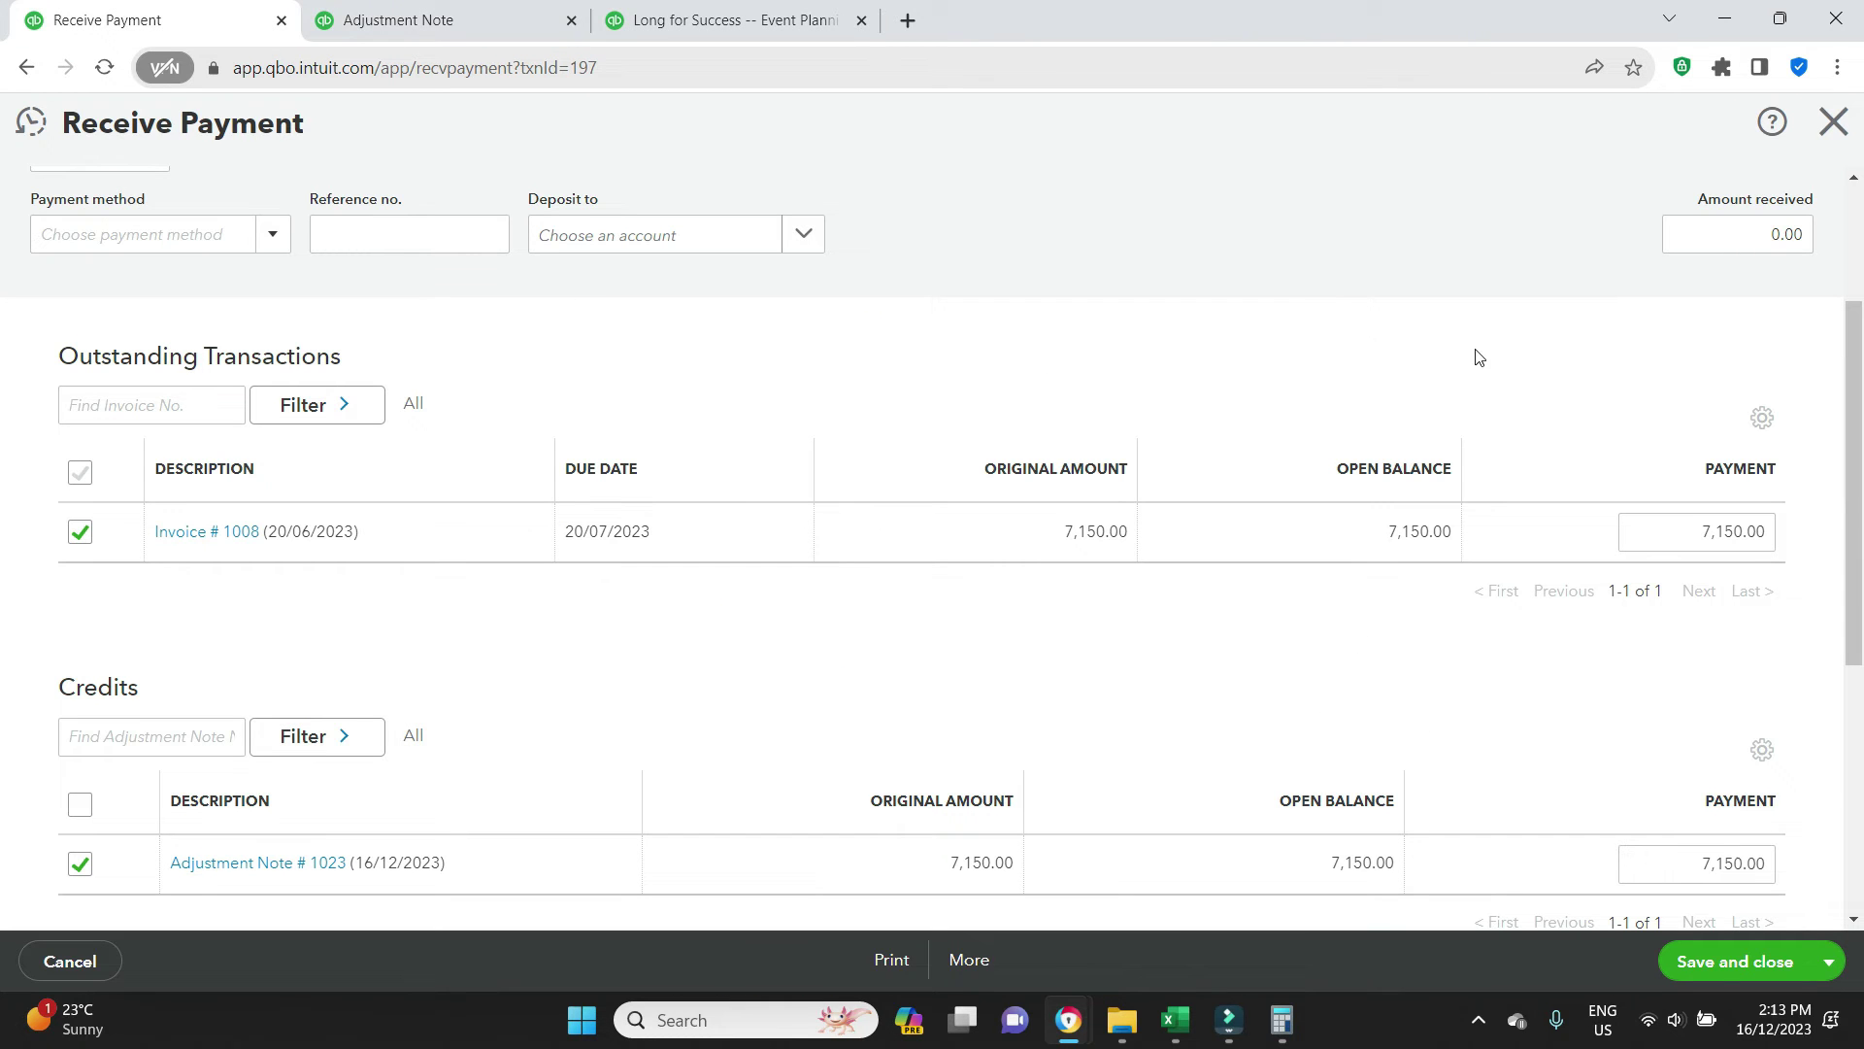
click(1833, 122)
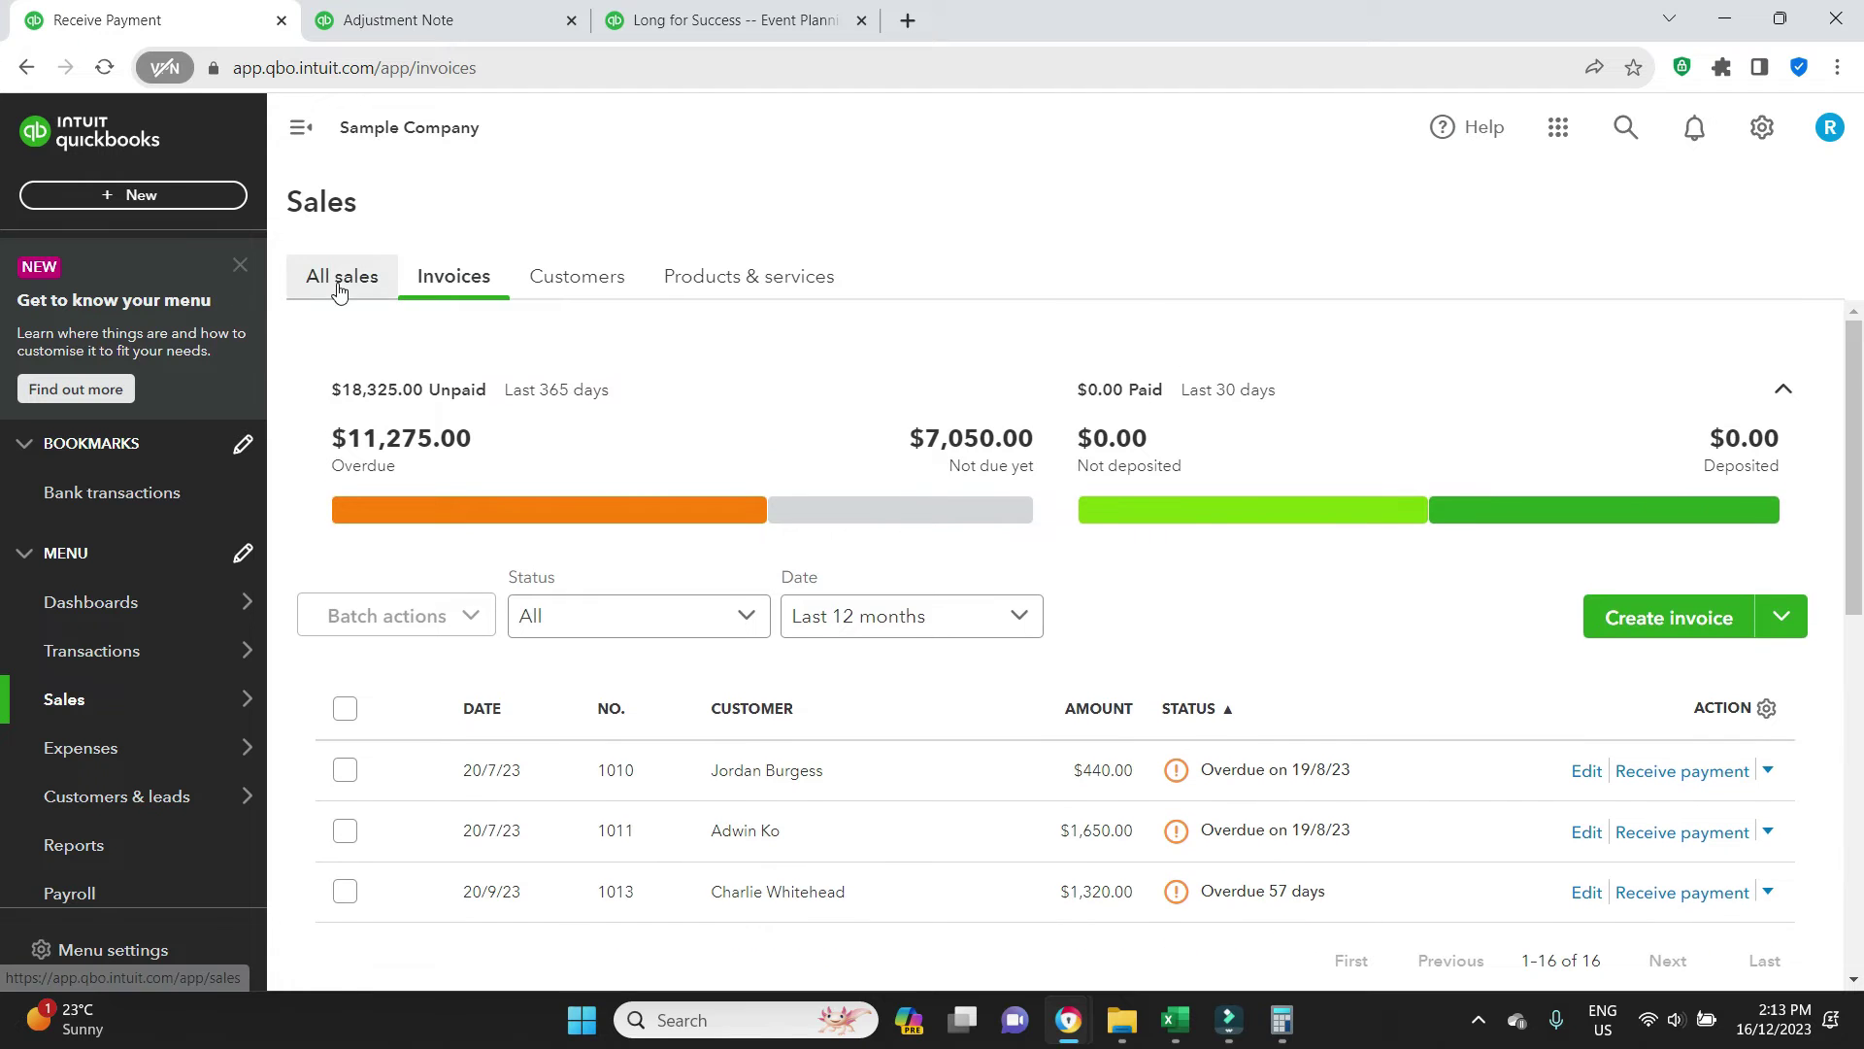
click(341, 280)
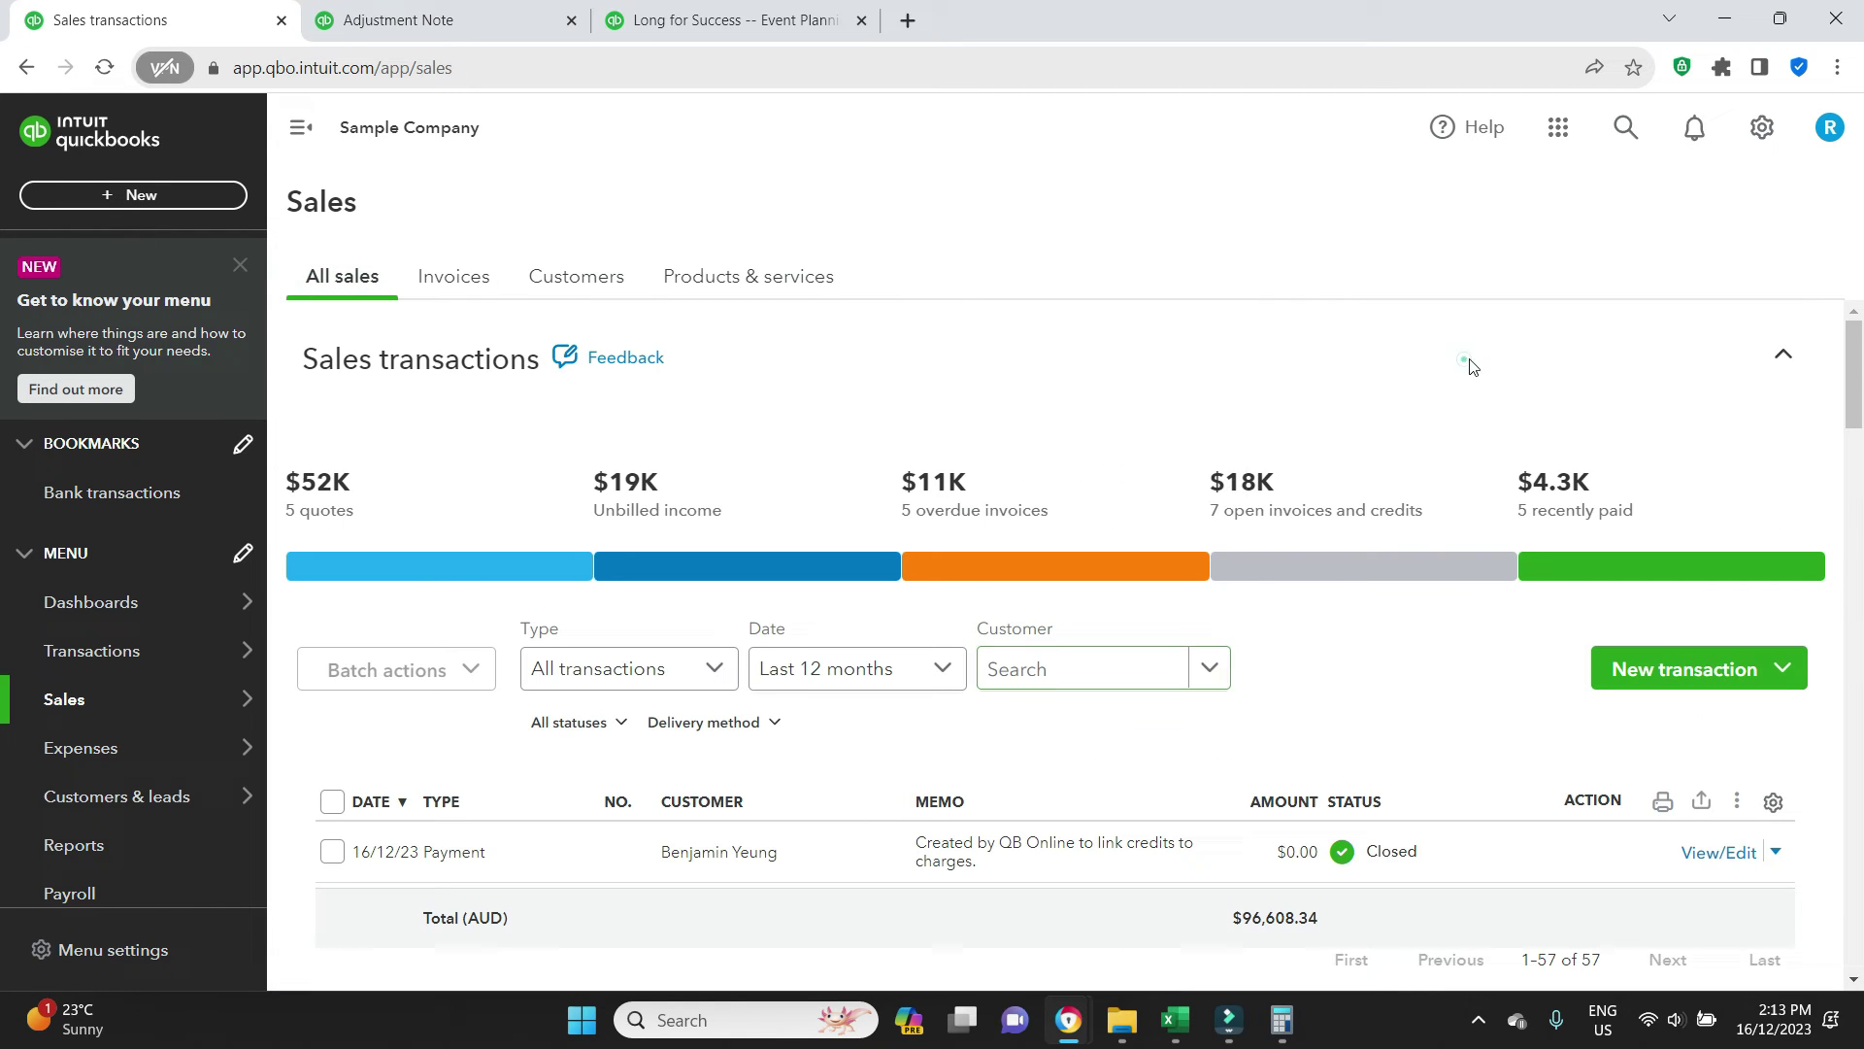
Filter All sales to invoice 1008's customer and scroll through their transactions
click(1059, 668)
text(b)
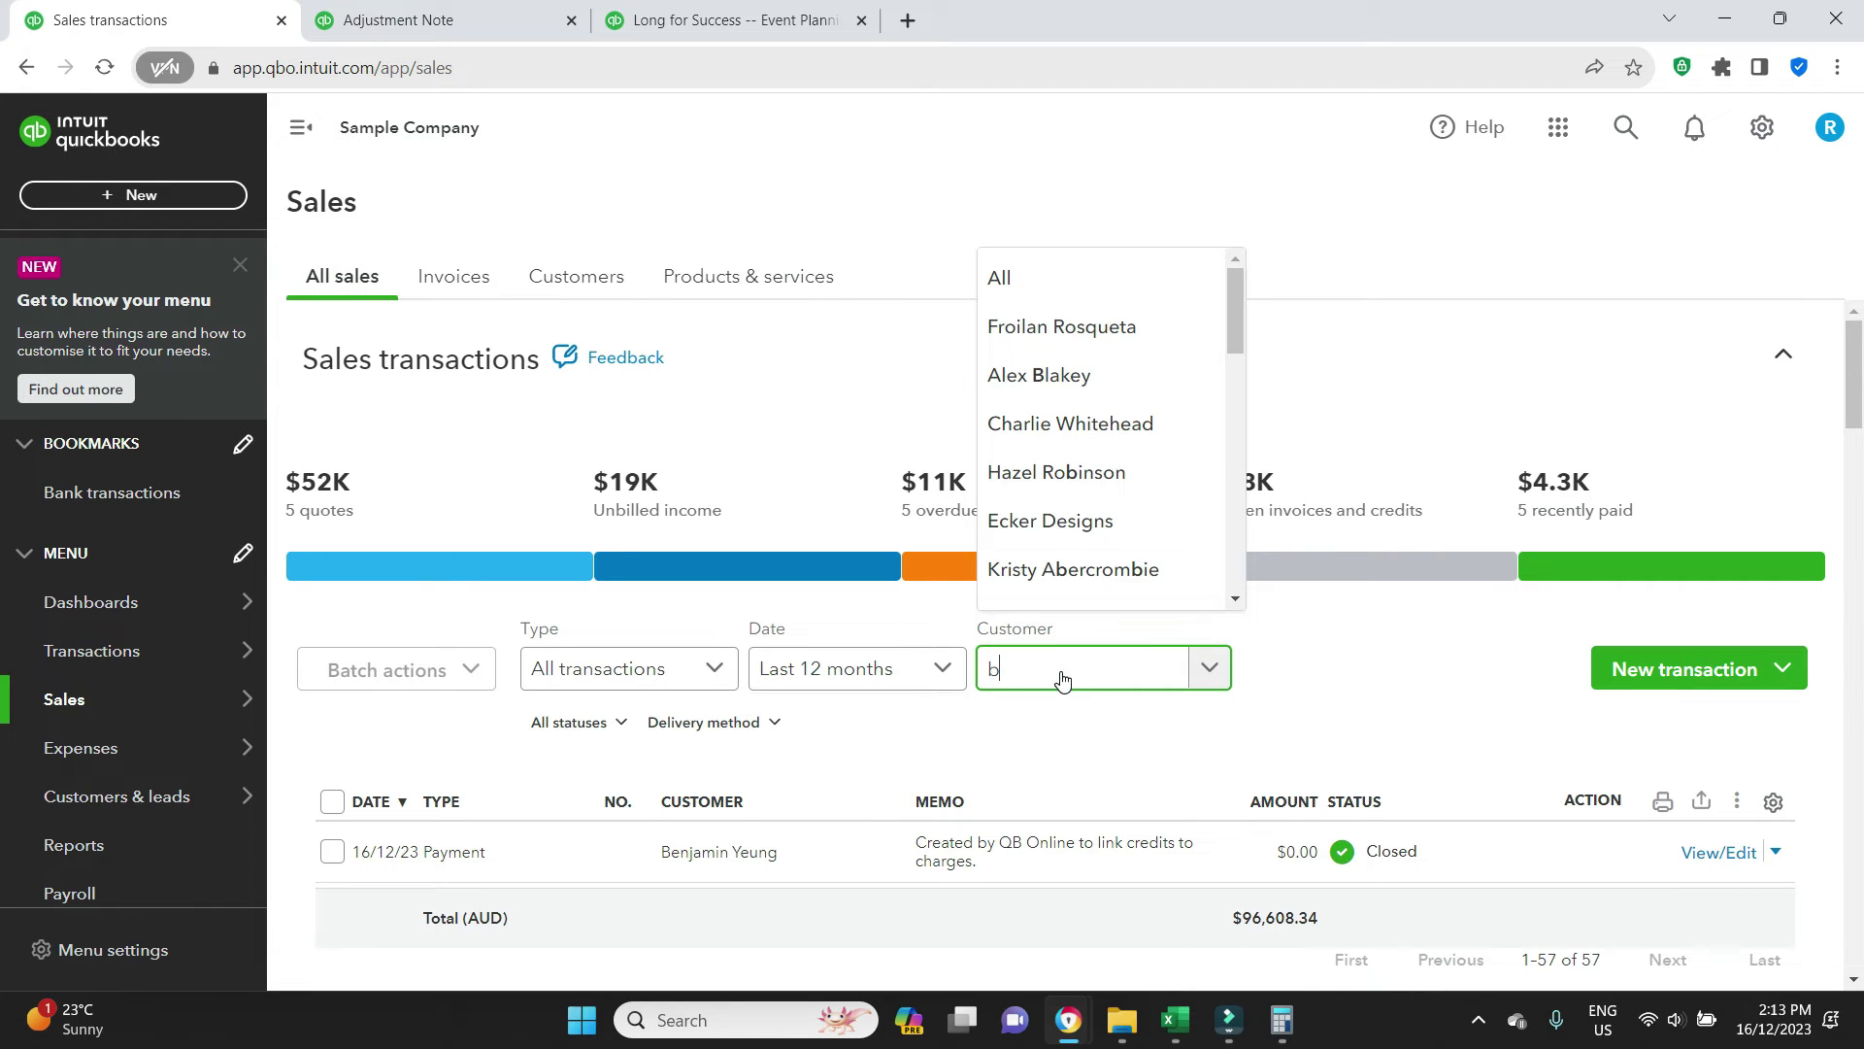
text(enj)
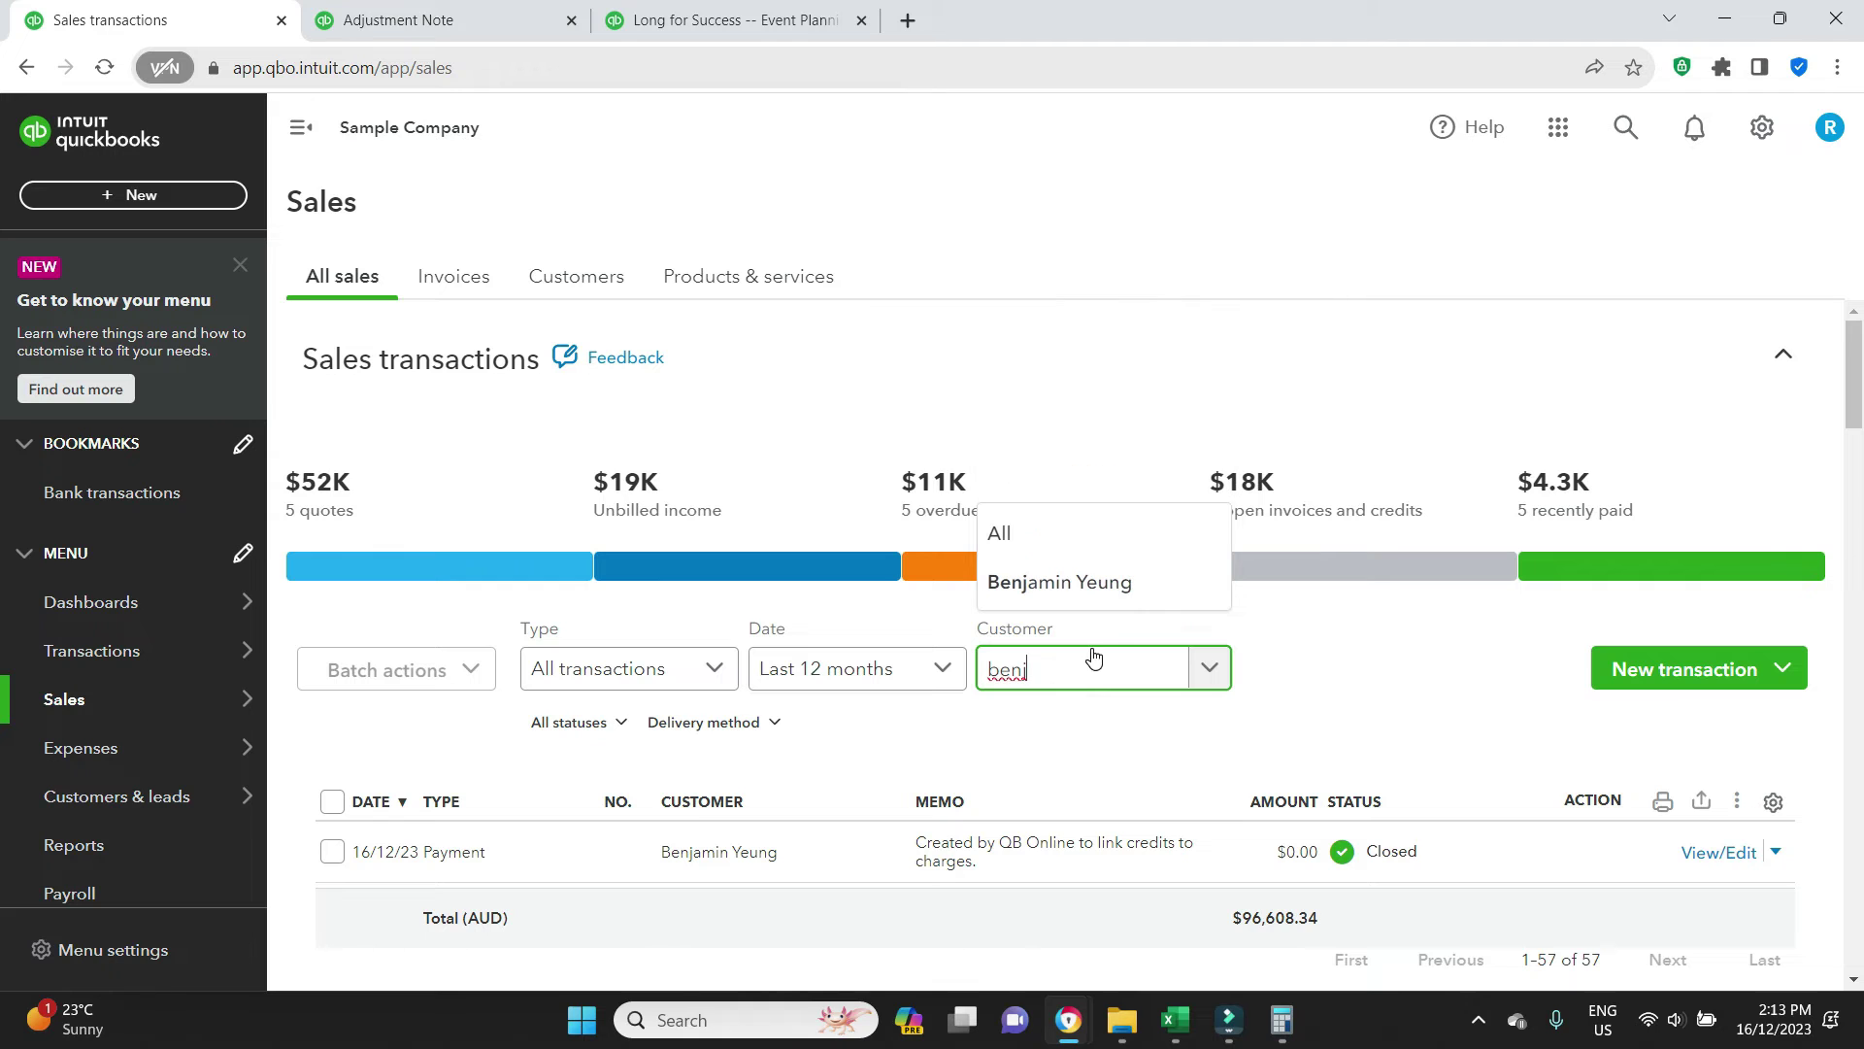
click(1104, 583)
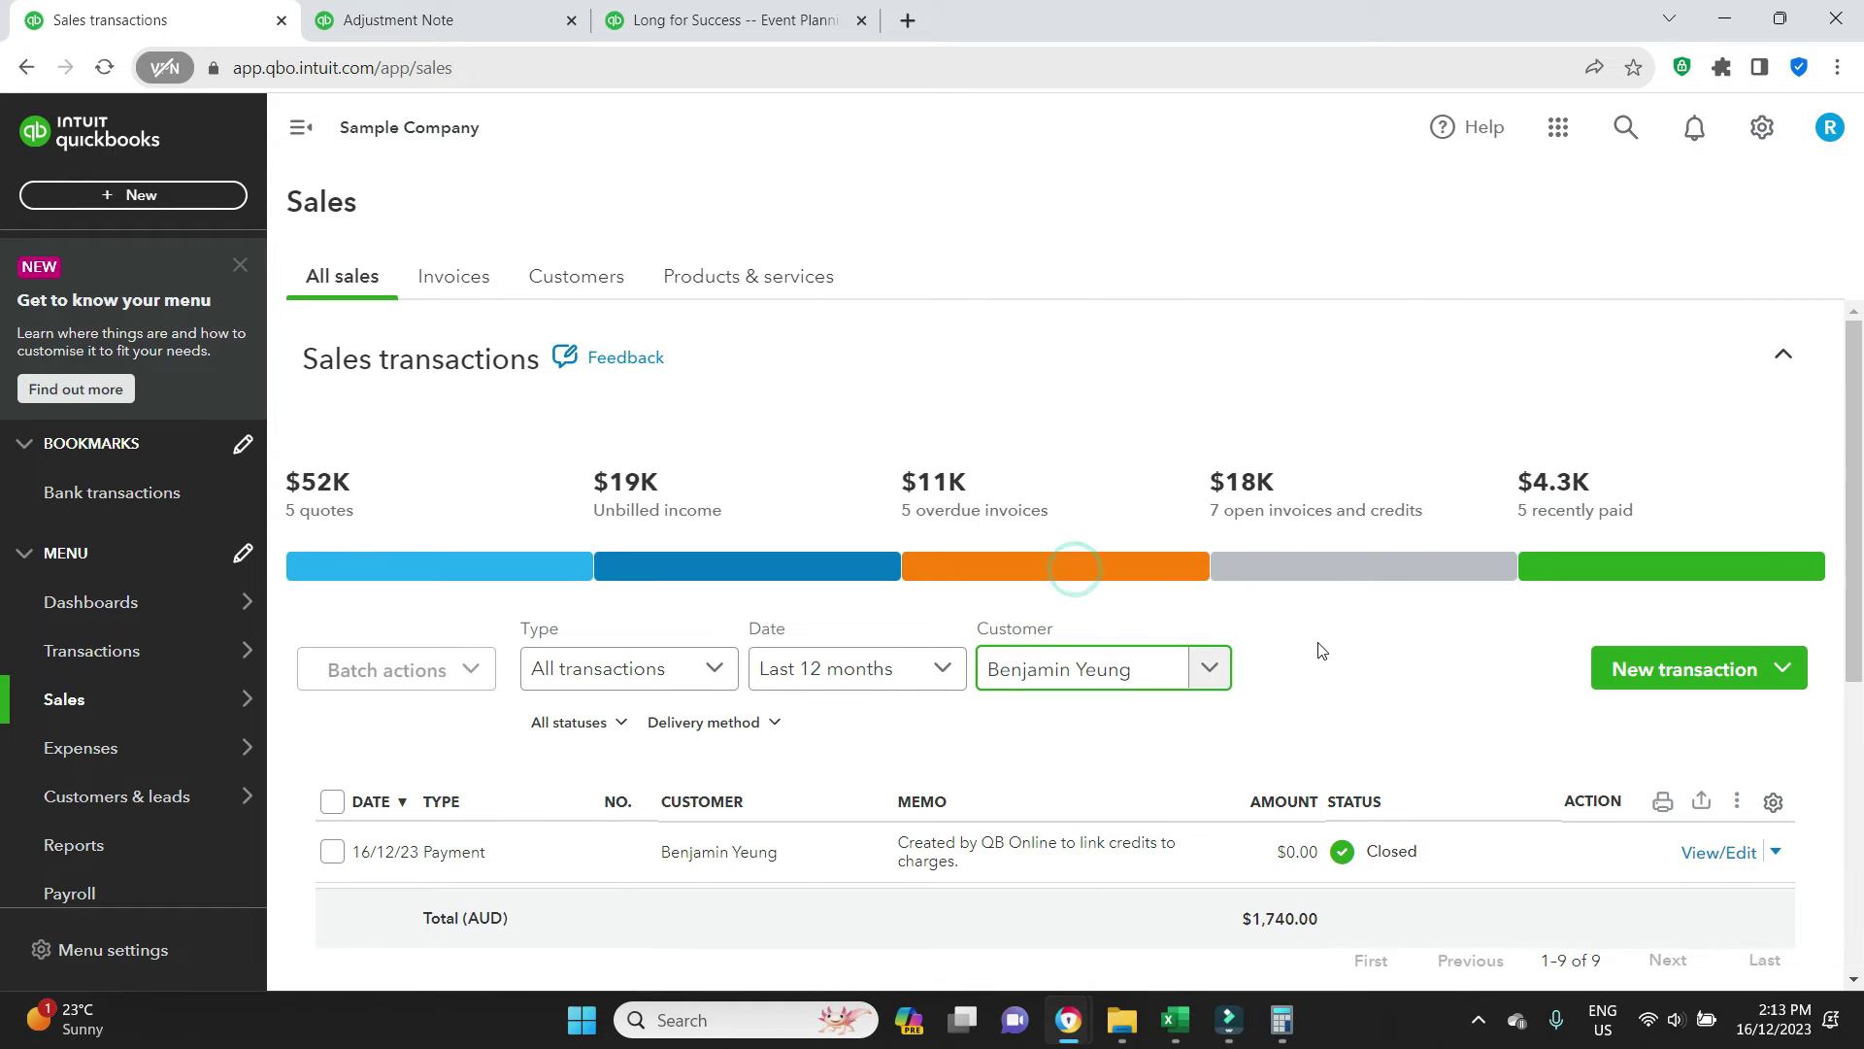
scroll(1321, 649, down, 2)
scroll(1320, 648, down, 1)
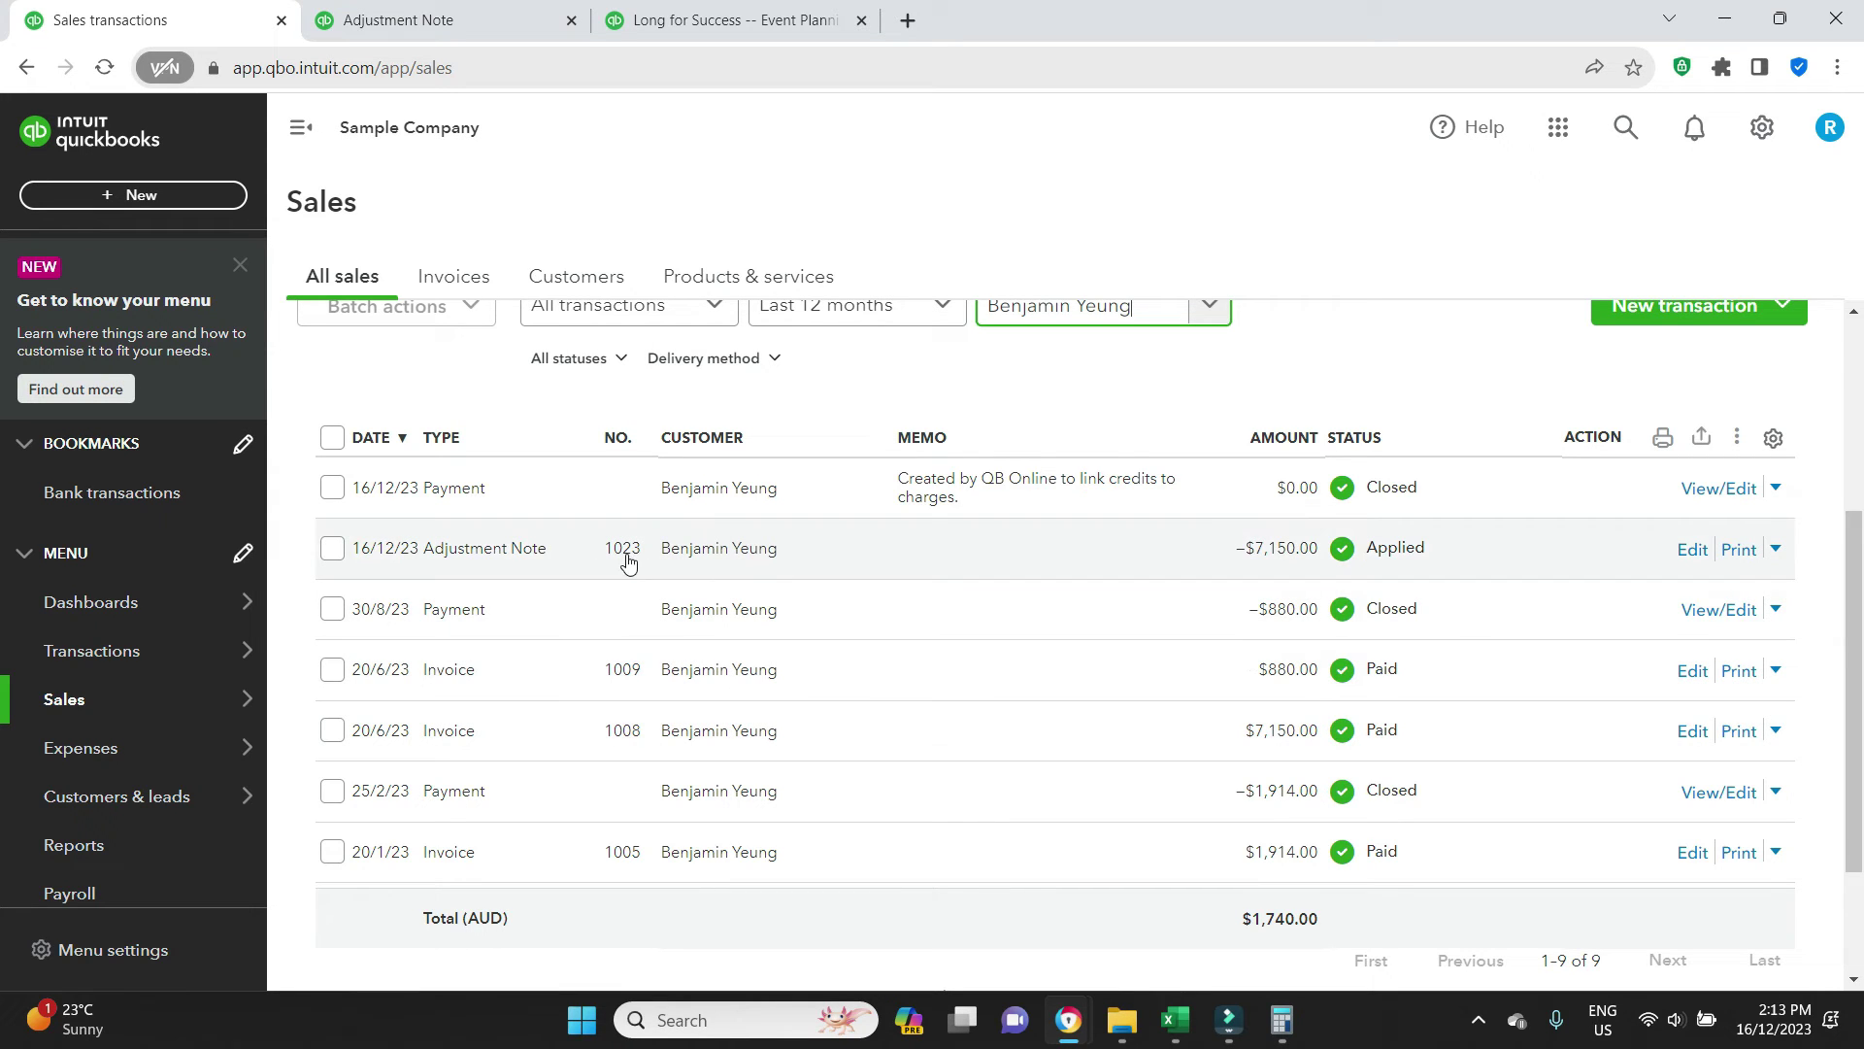
Inspect payment #197 linked to adjustment note 1023, then close it
click(1409, 551)
click(1573, 791)
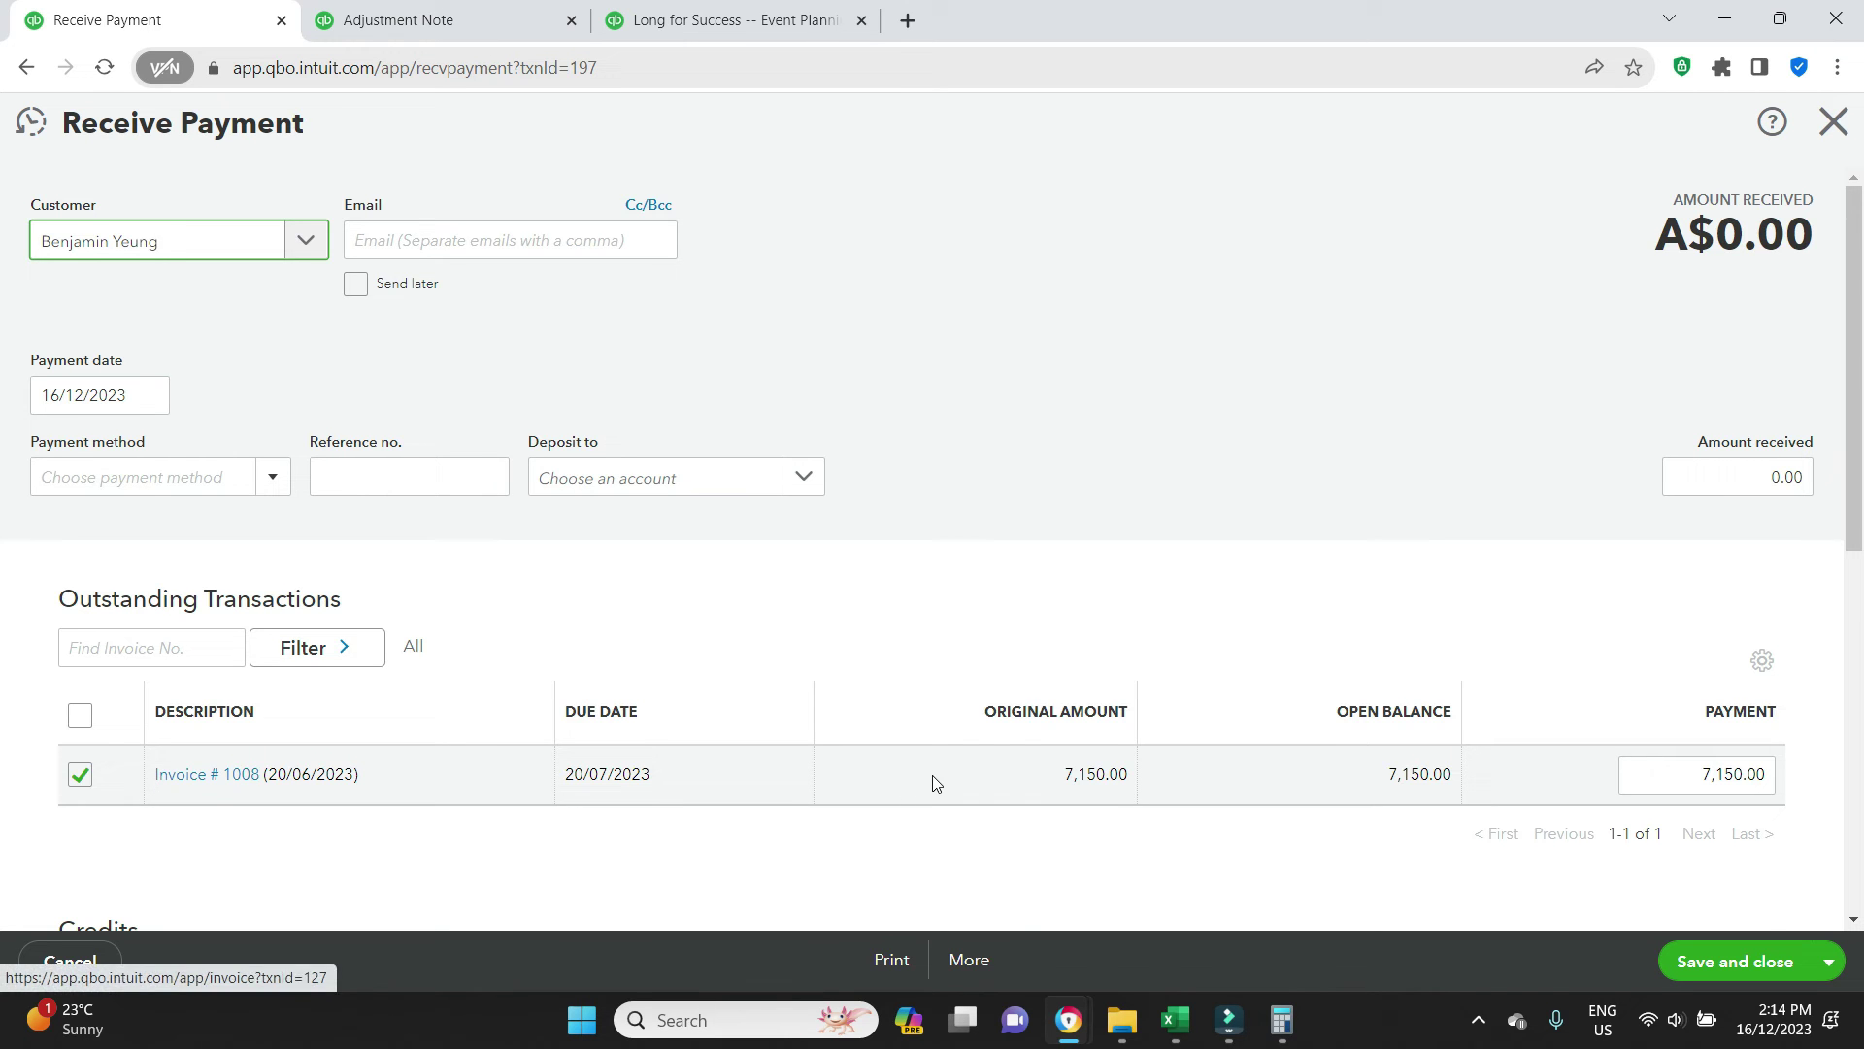
scroll(935, 779, down, 5)
scroll(935, 780, up, 5)
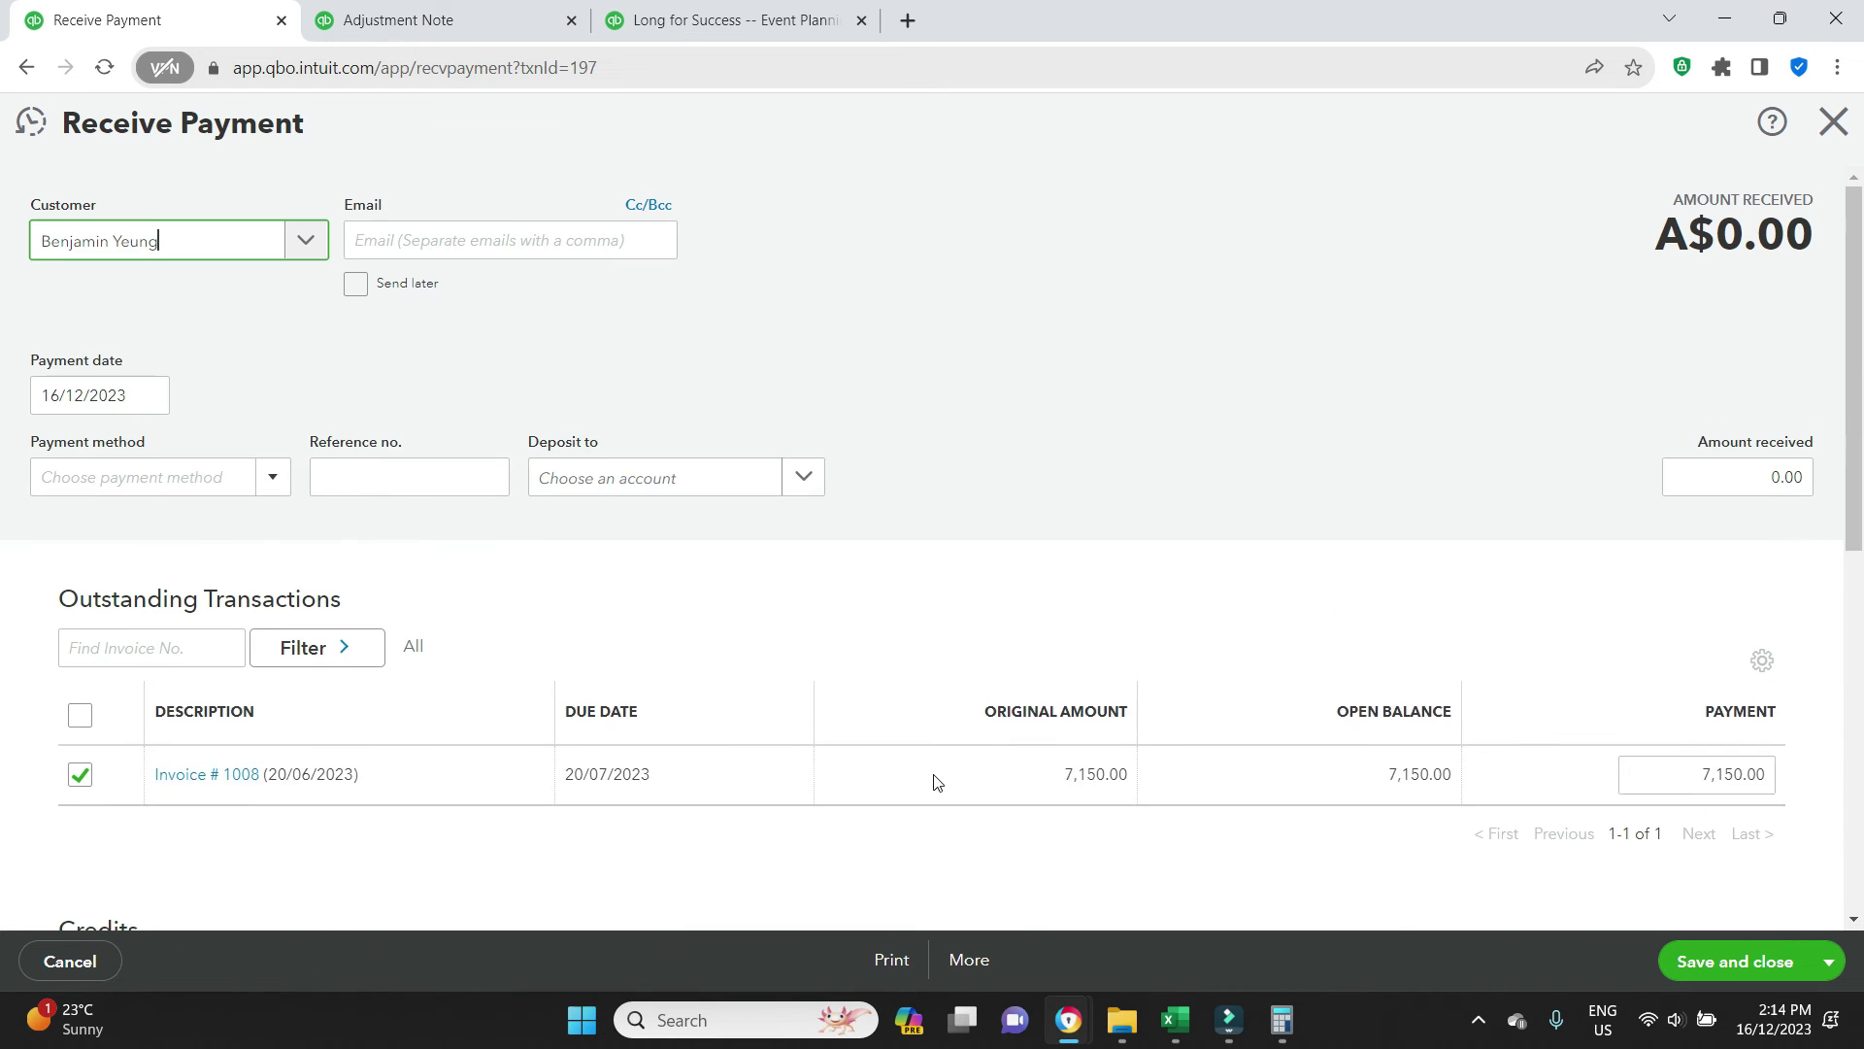
click(1835, 123)
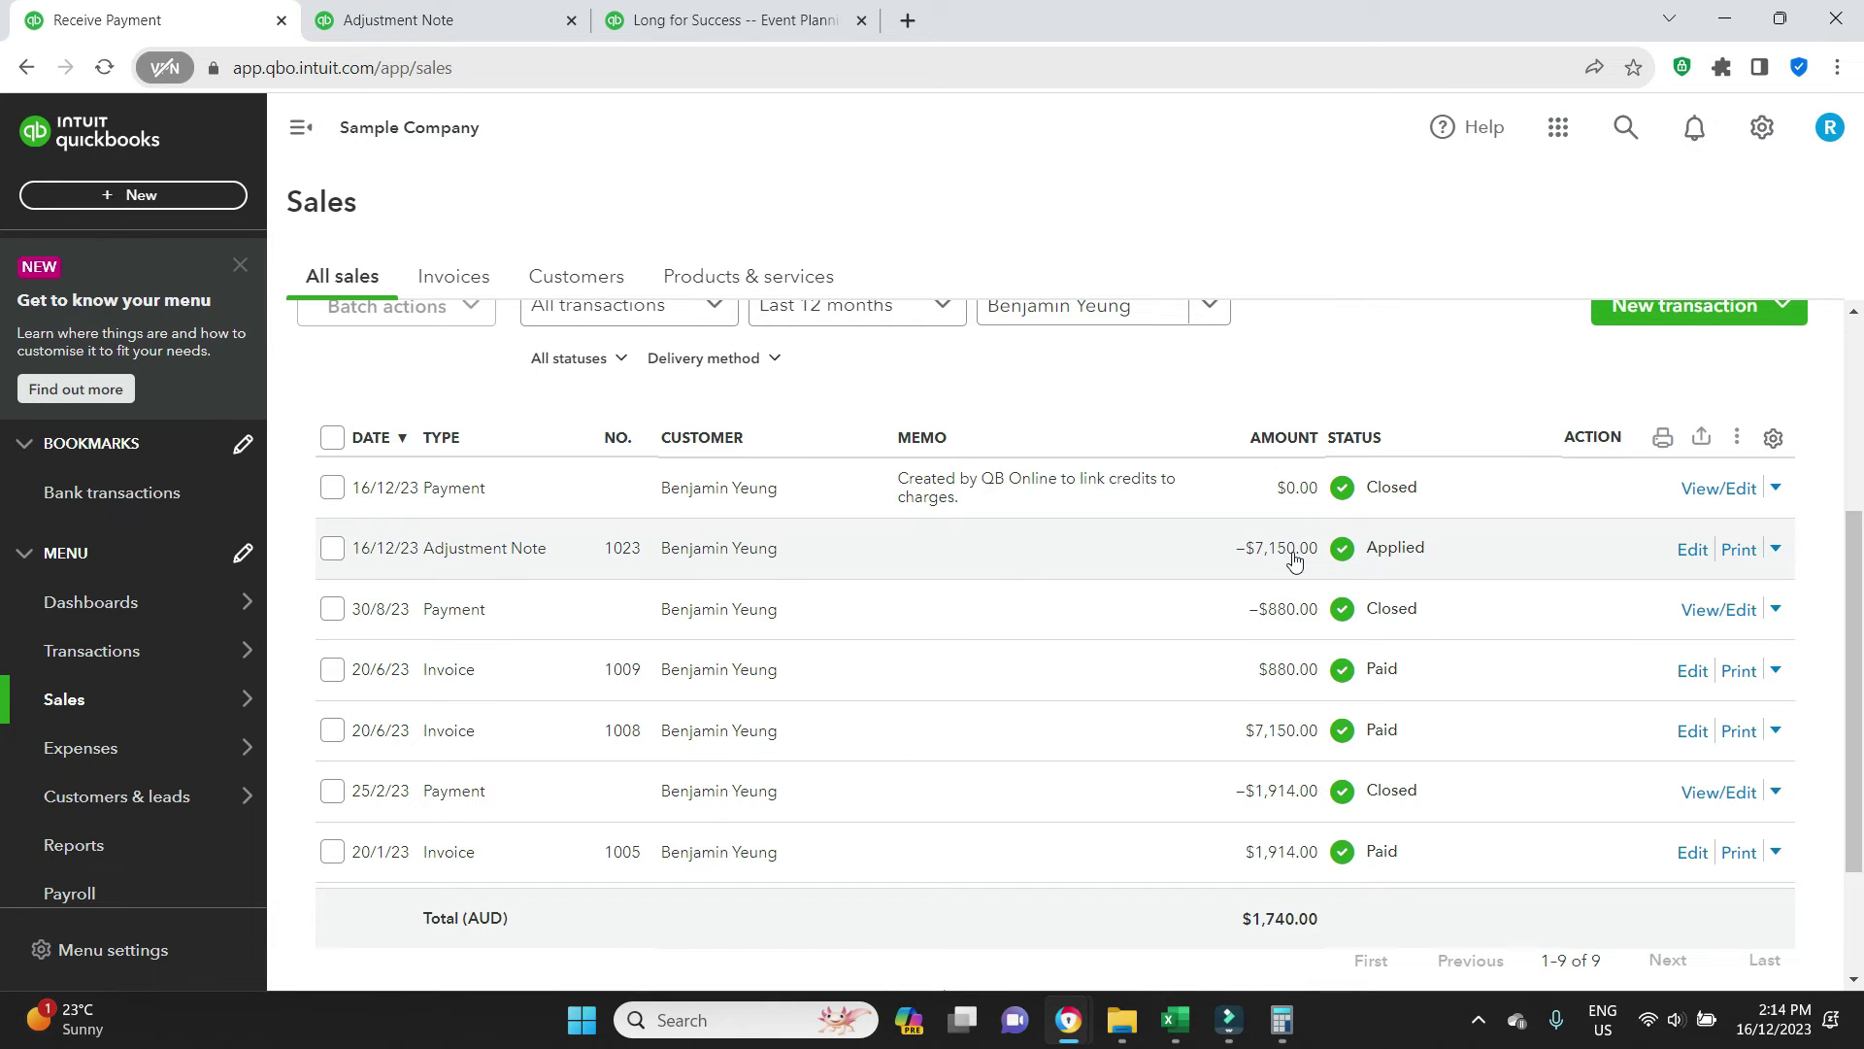
Void adjustment note 1023 from its action menu and confirm the void
click(1776, 550)
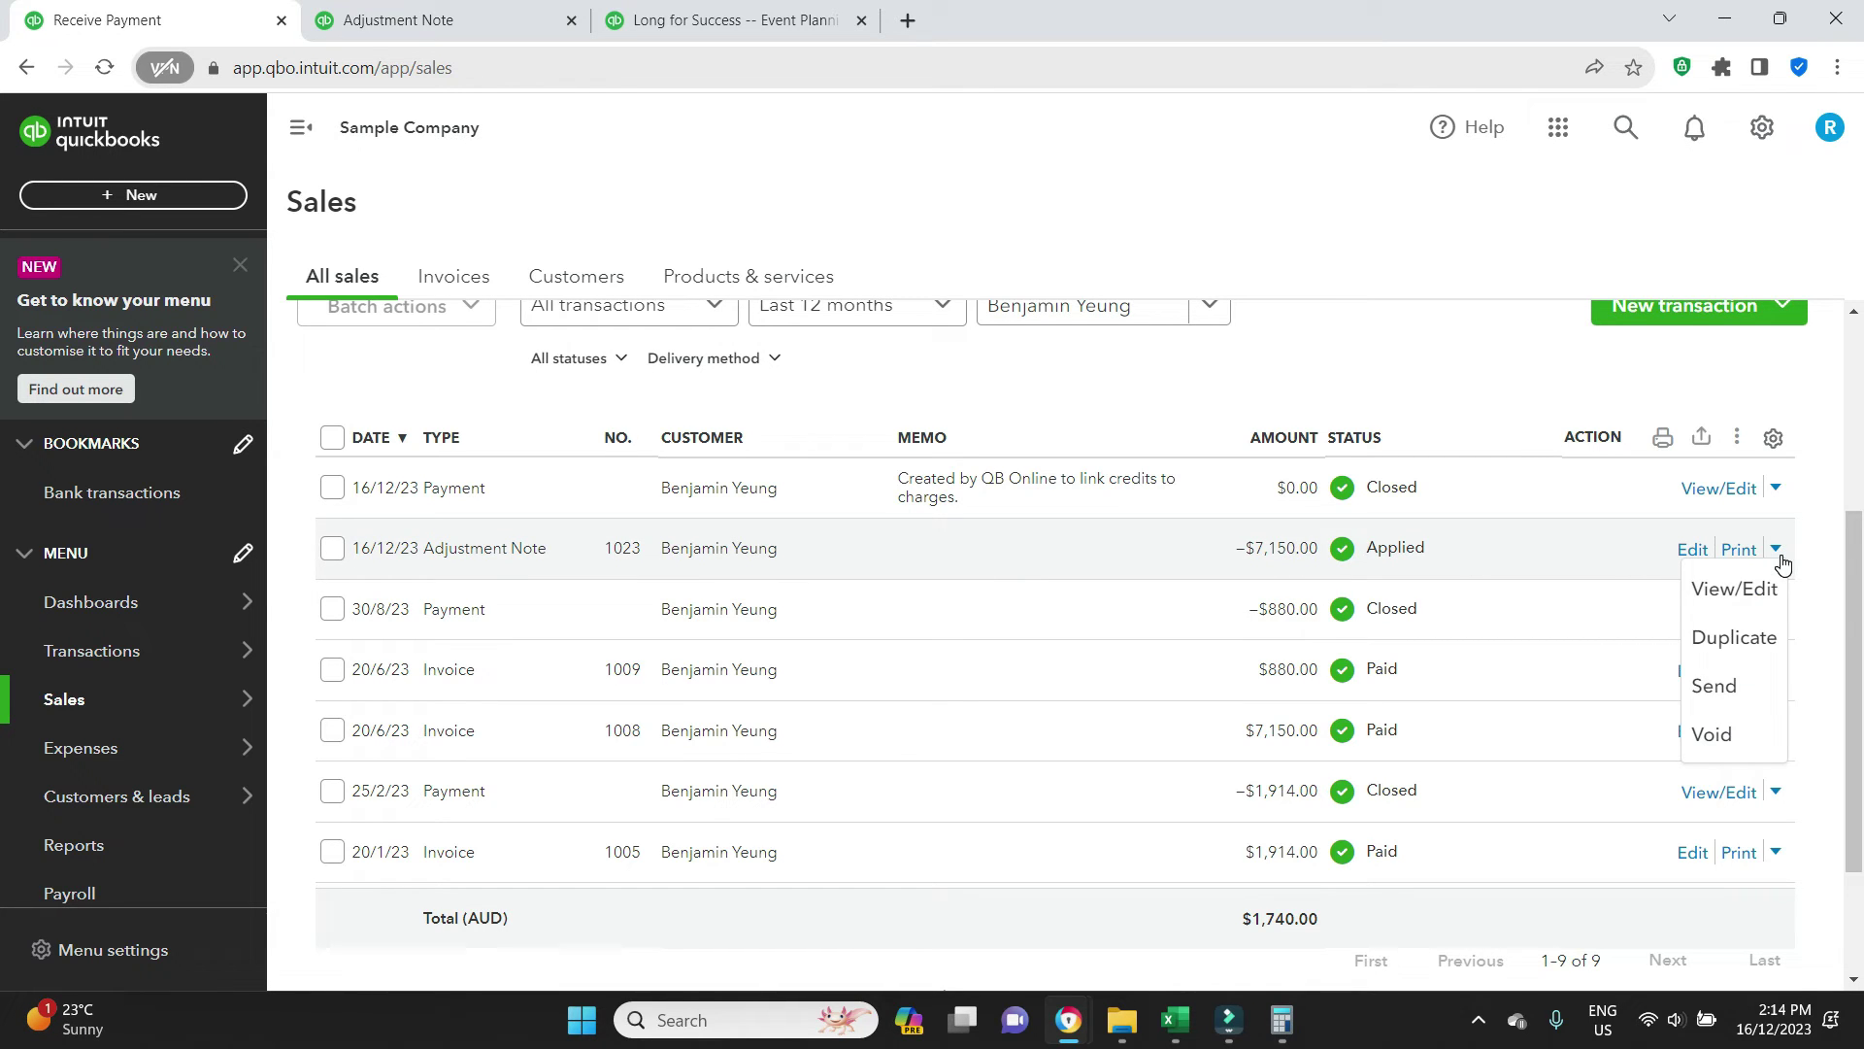
click(1712, 735)
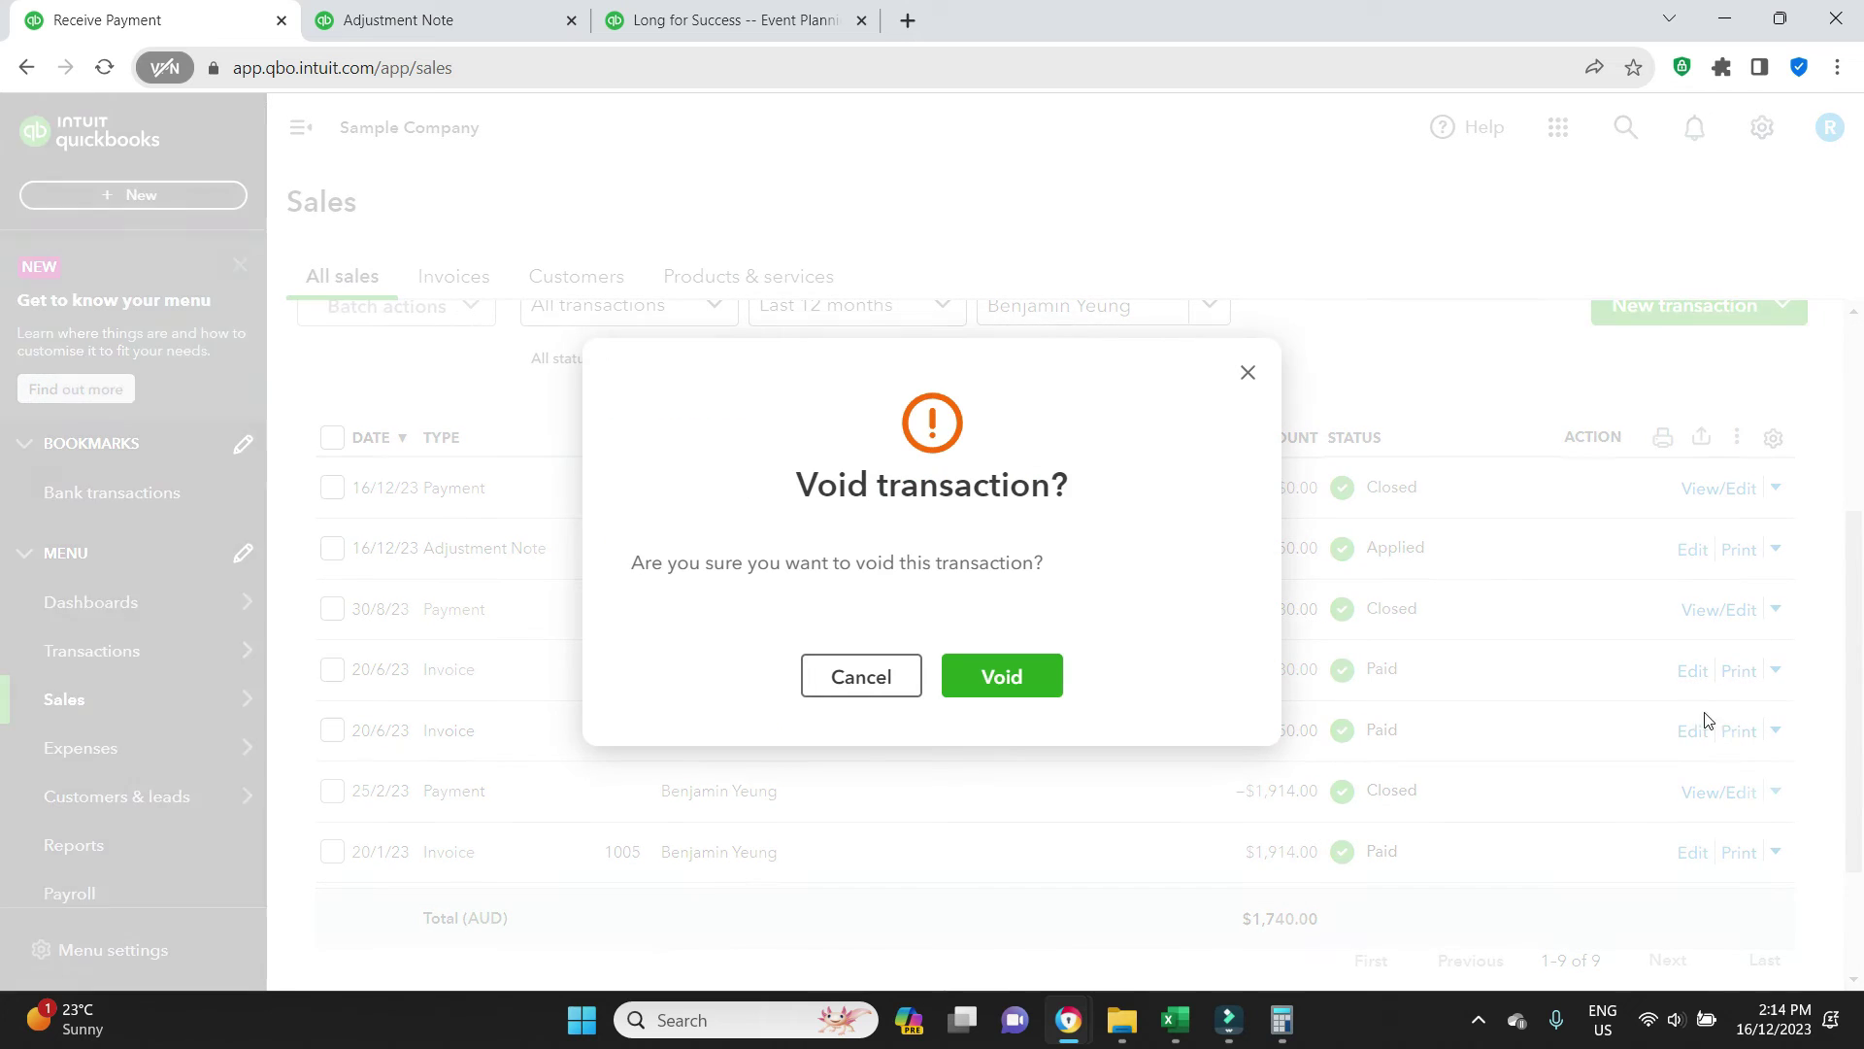
click(987, 678)
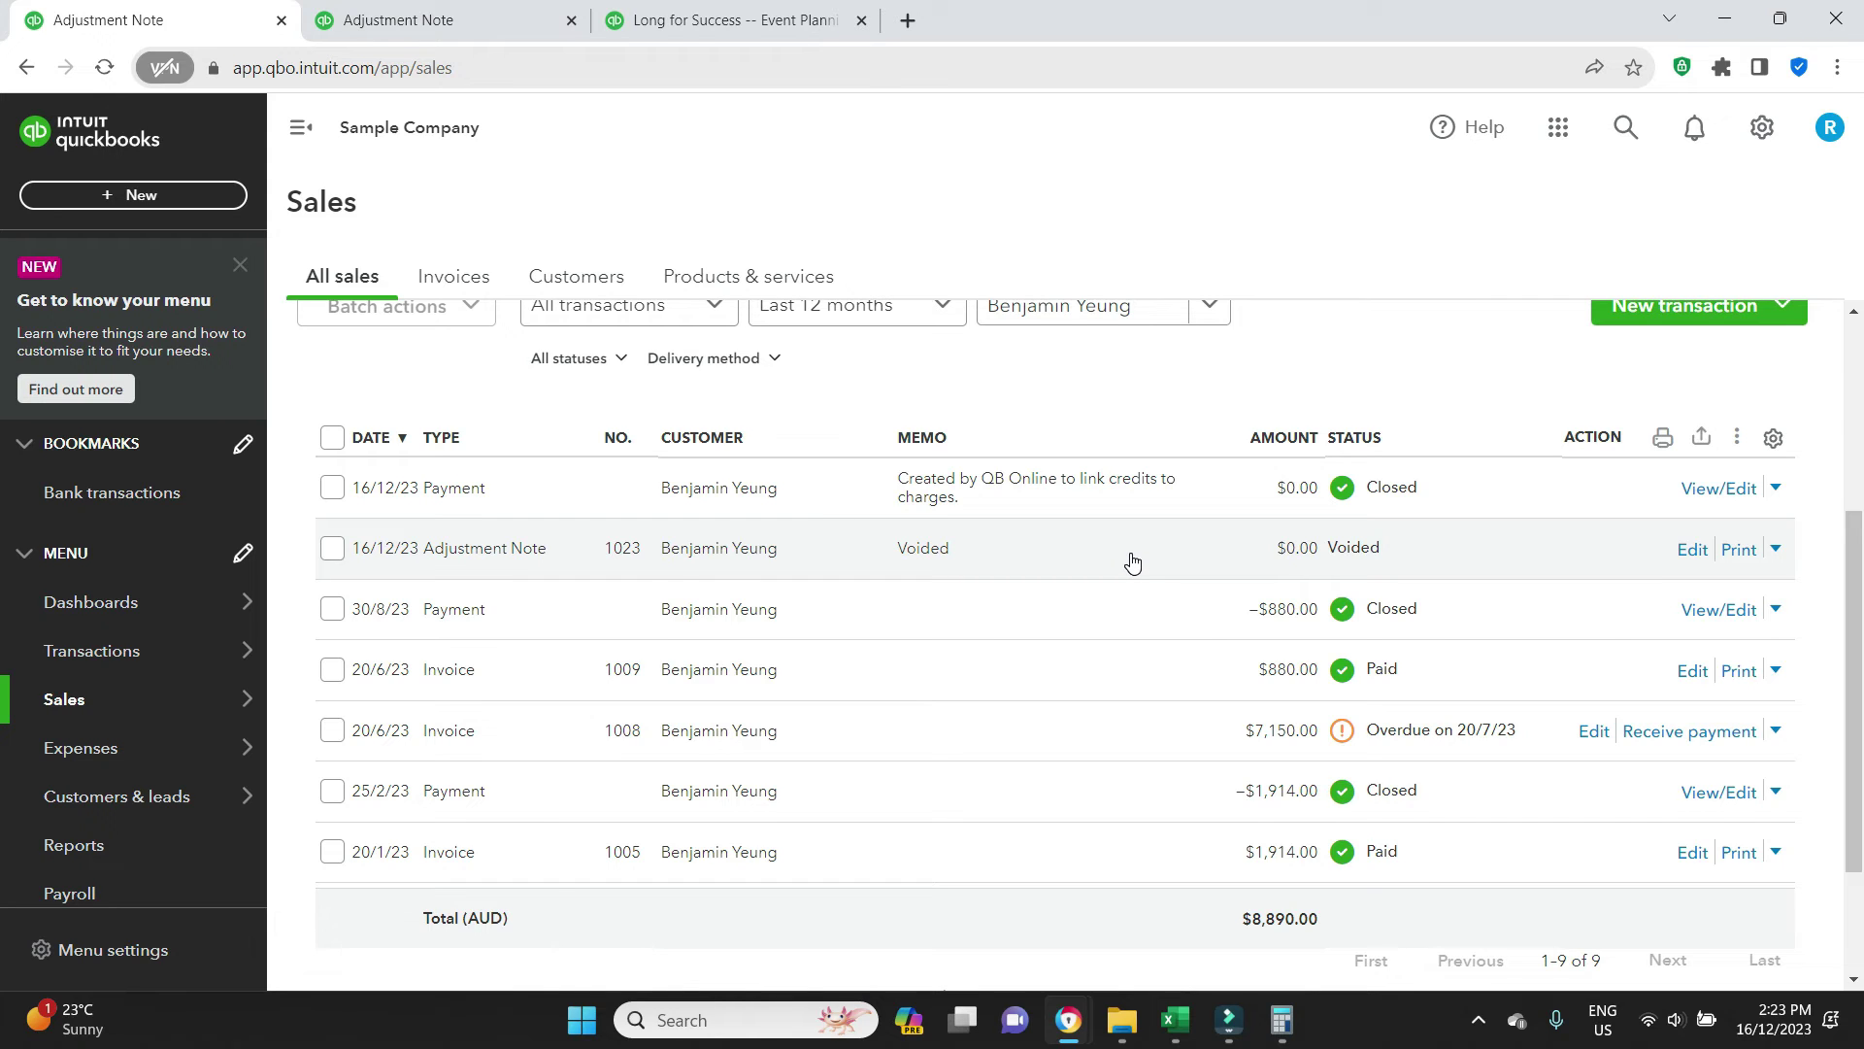
Make a copy of the voided adjustment note 1023
click(1689, 550)
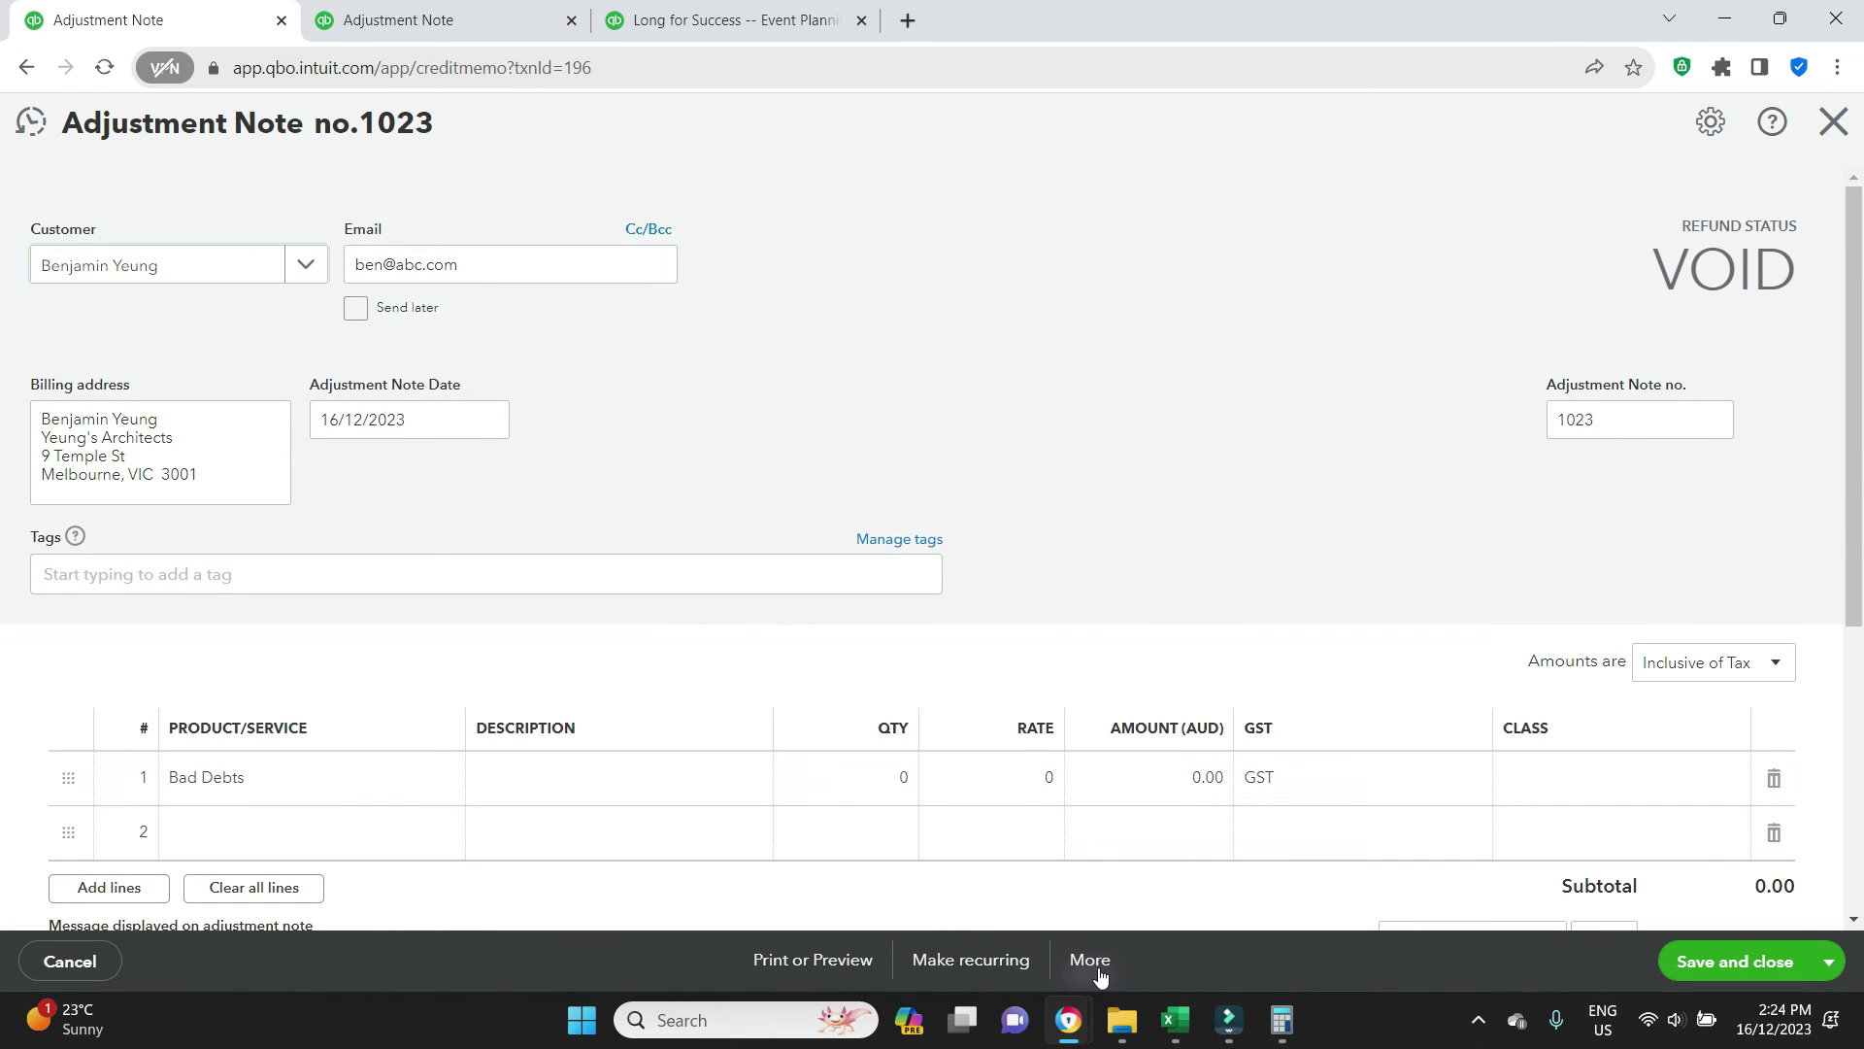
click(1097, 971)
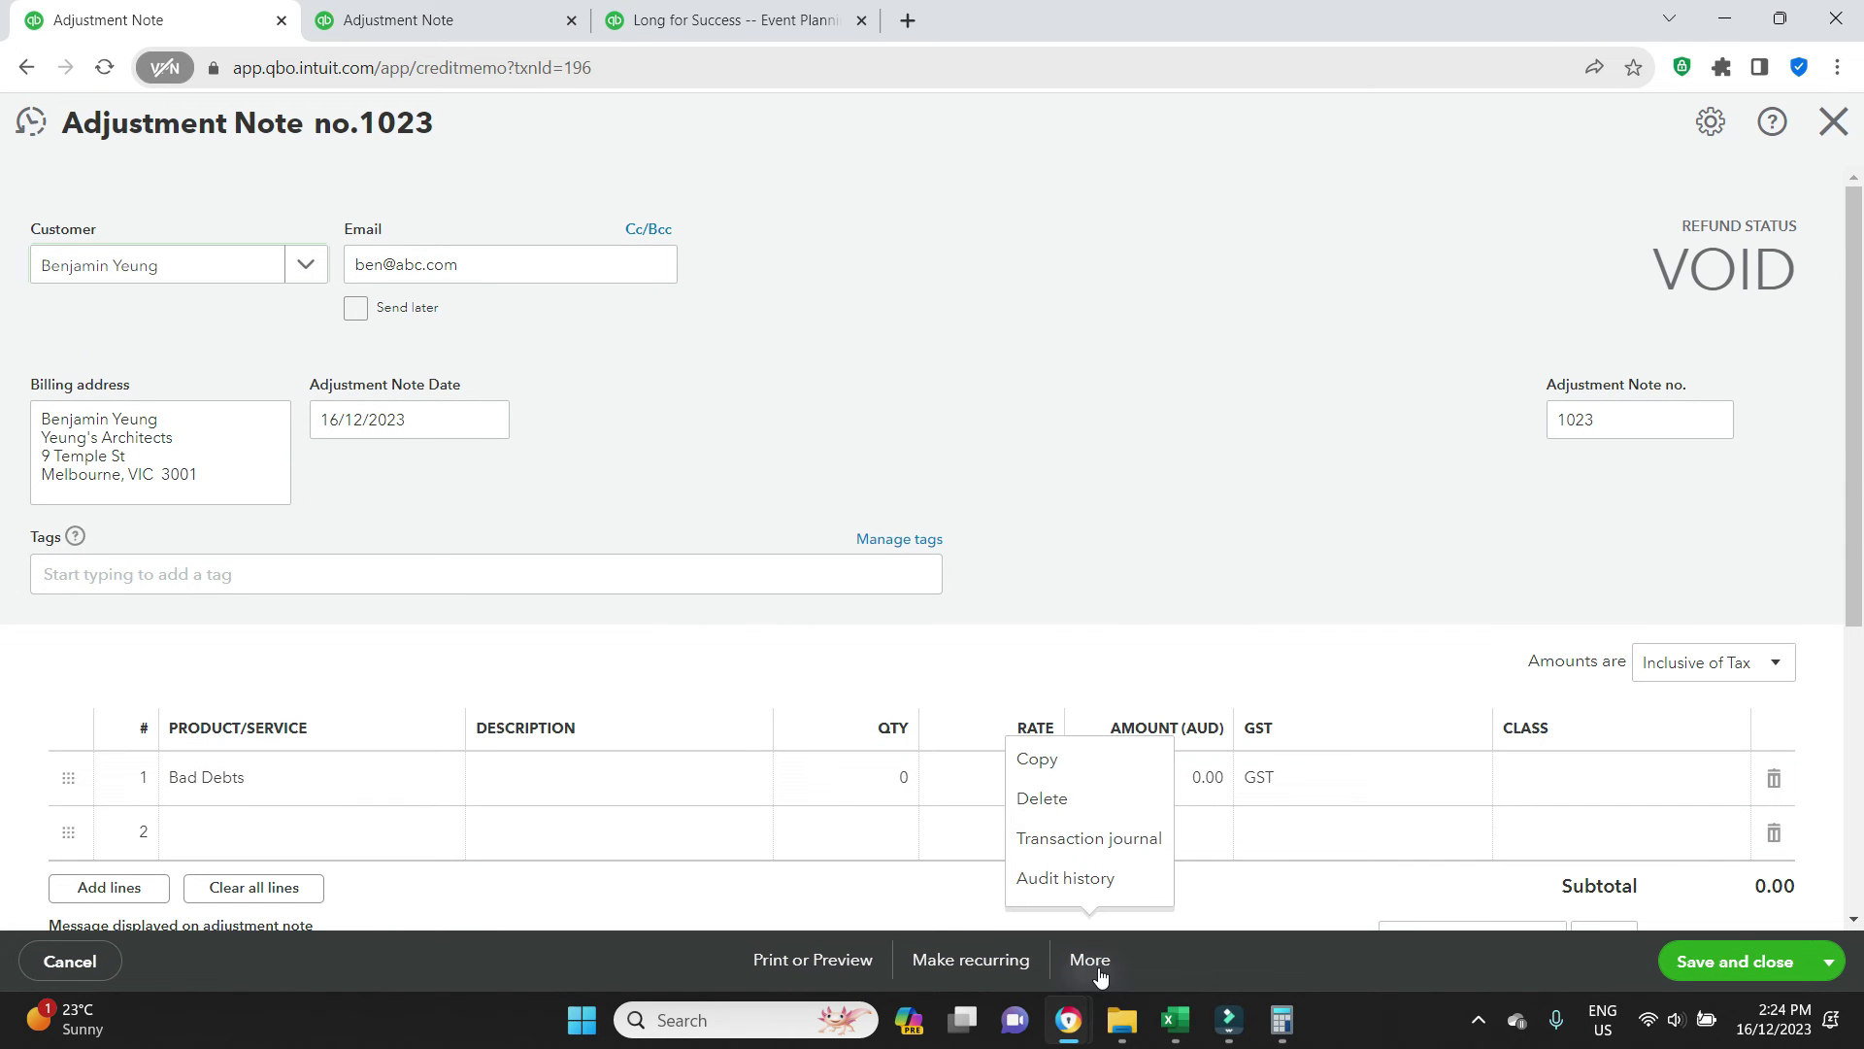
click(1068, 762)
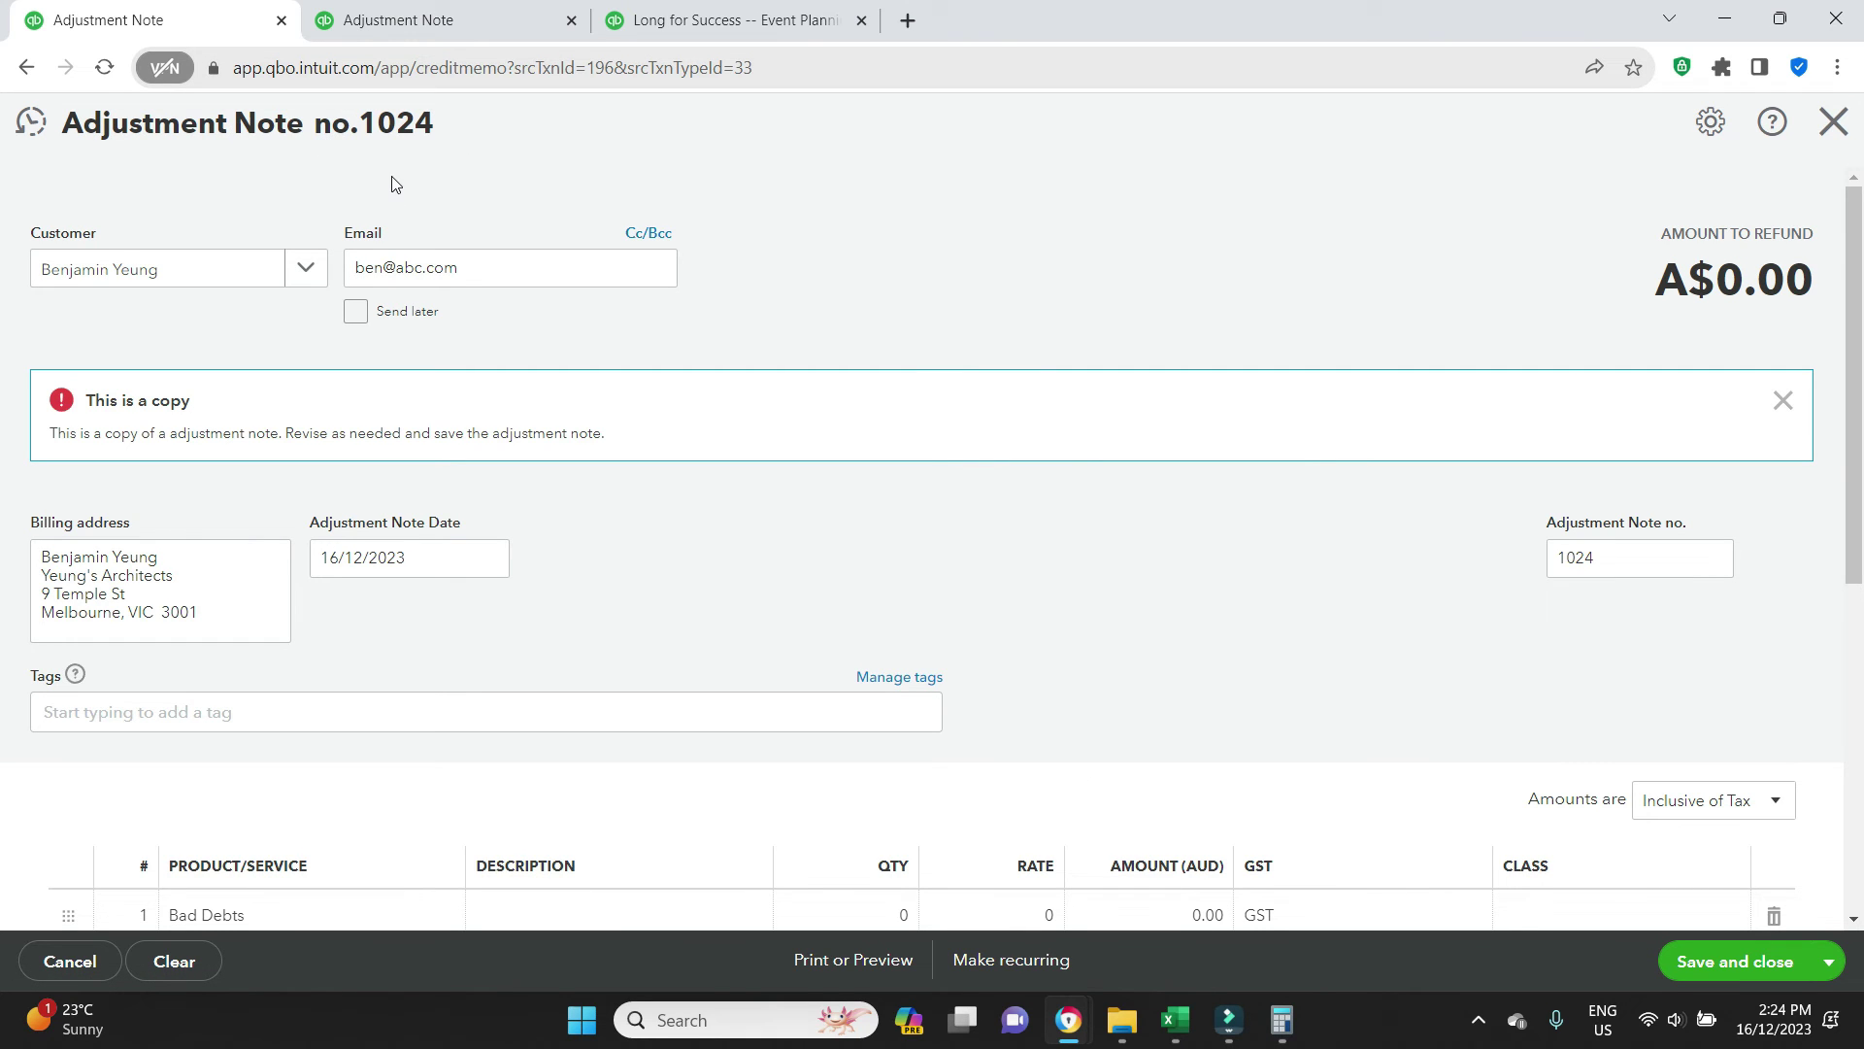
Give the copied Bad Debts line a rate of 7,150 and save it as note 1024
scroll(1273, 383, down, 3)
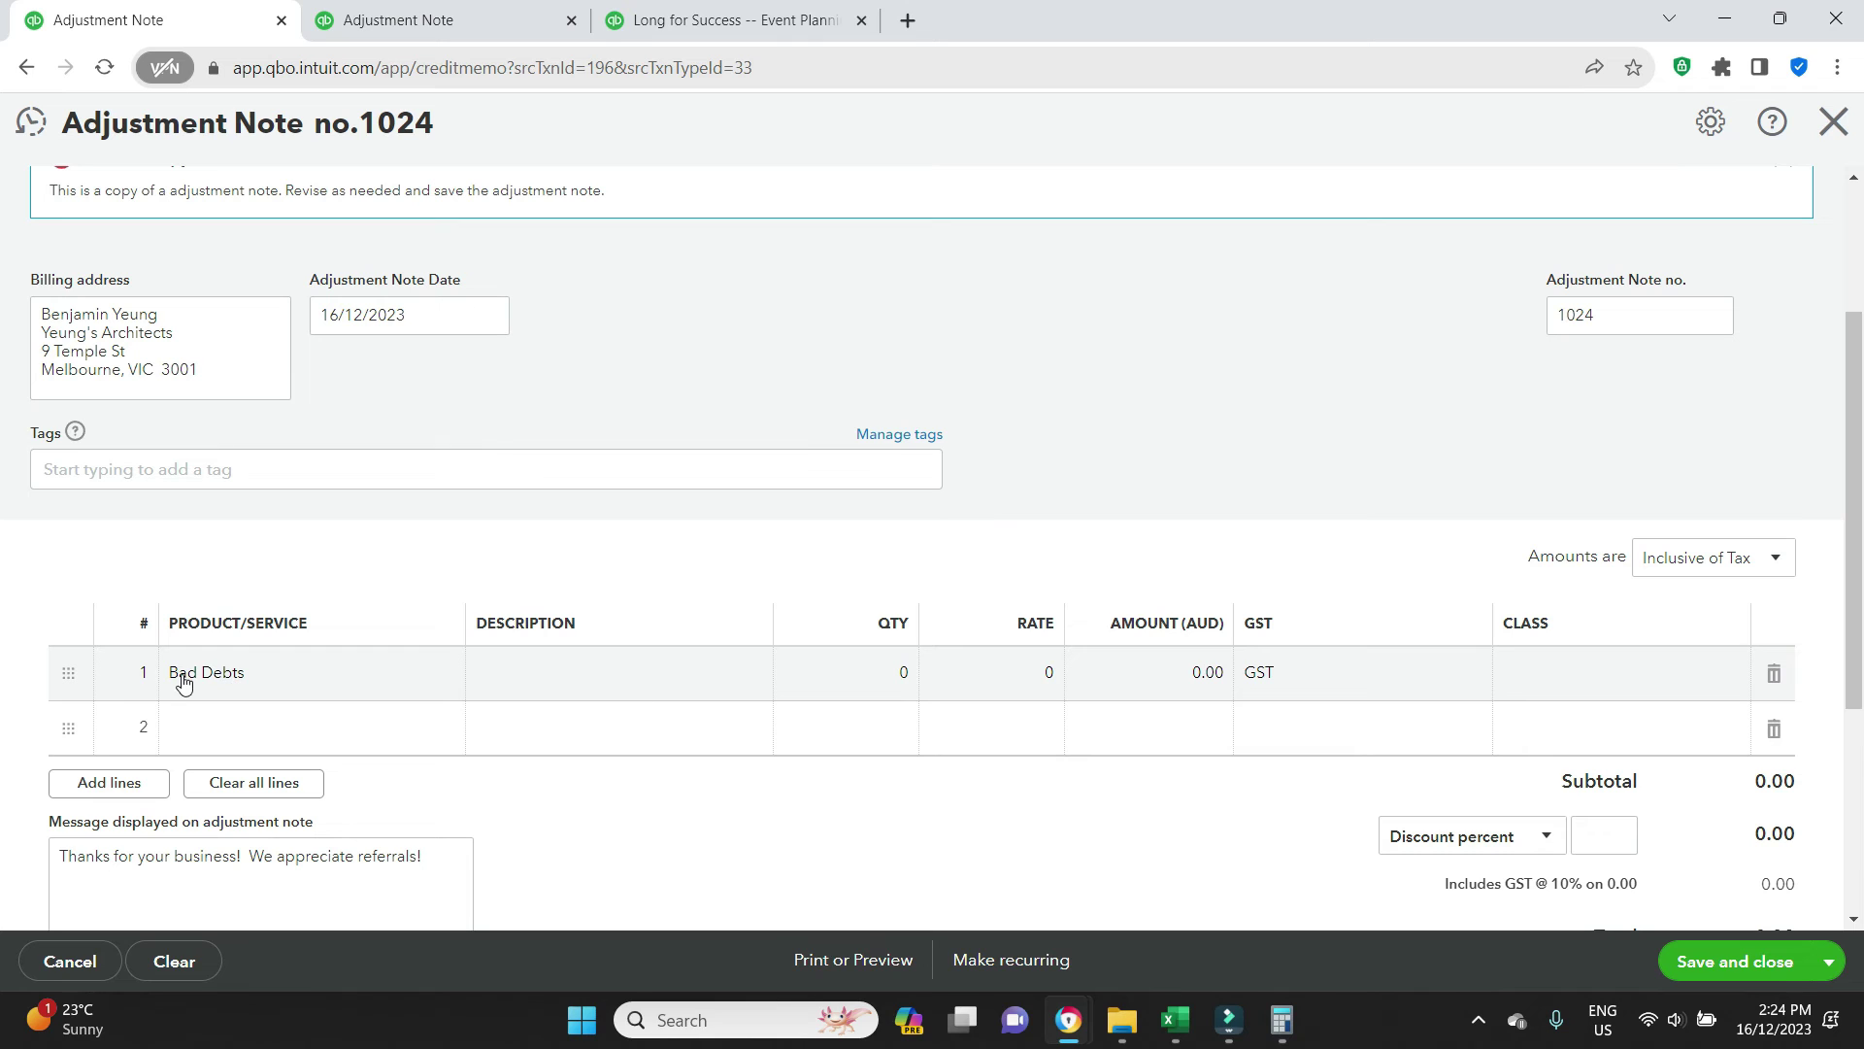
click(877, 673)
key(Tab)
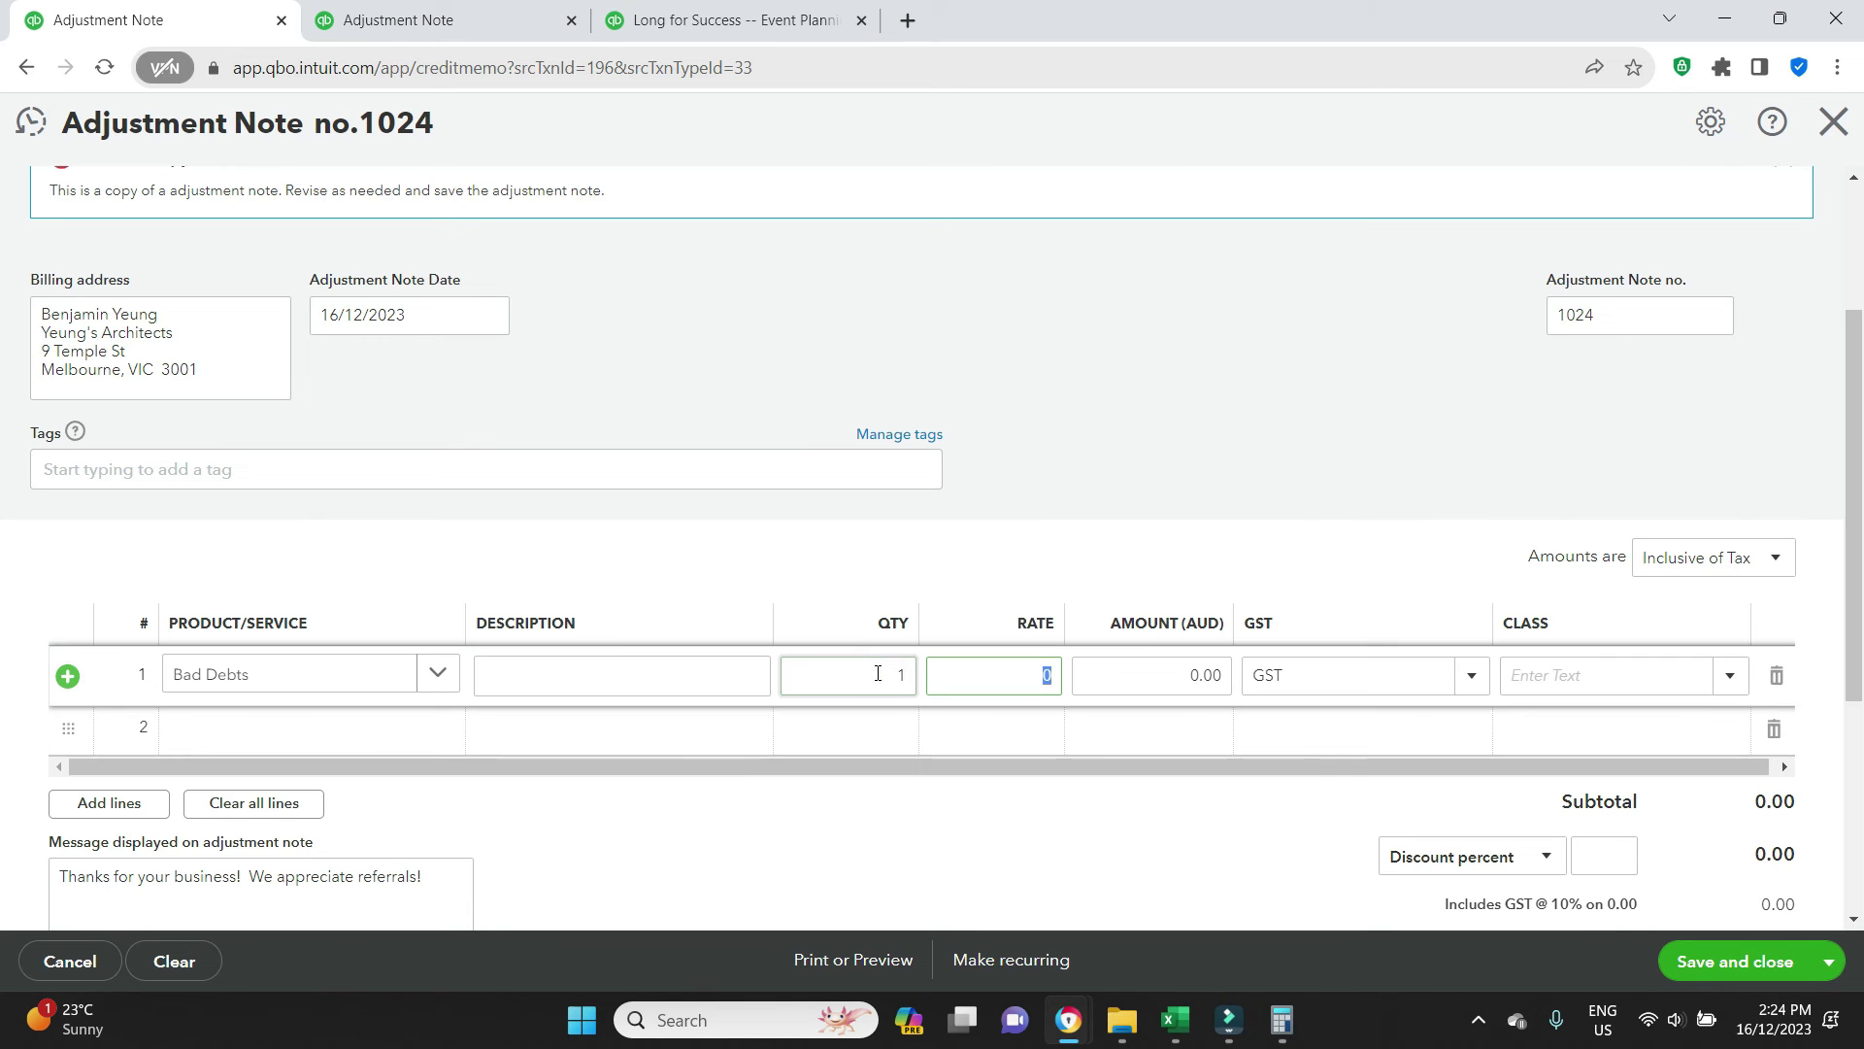
text(7,150)
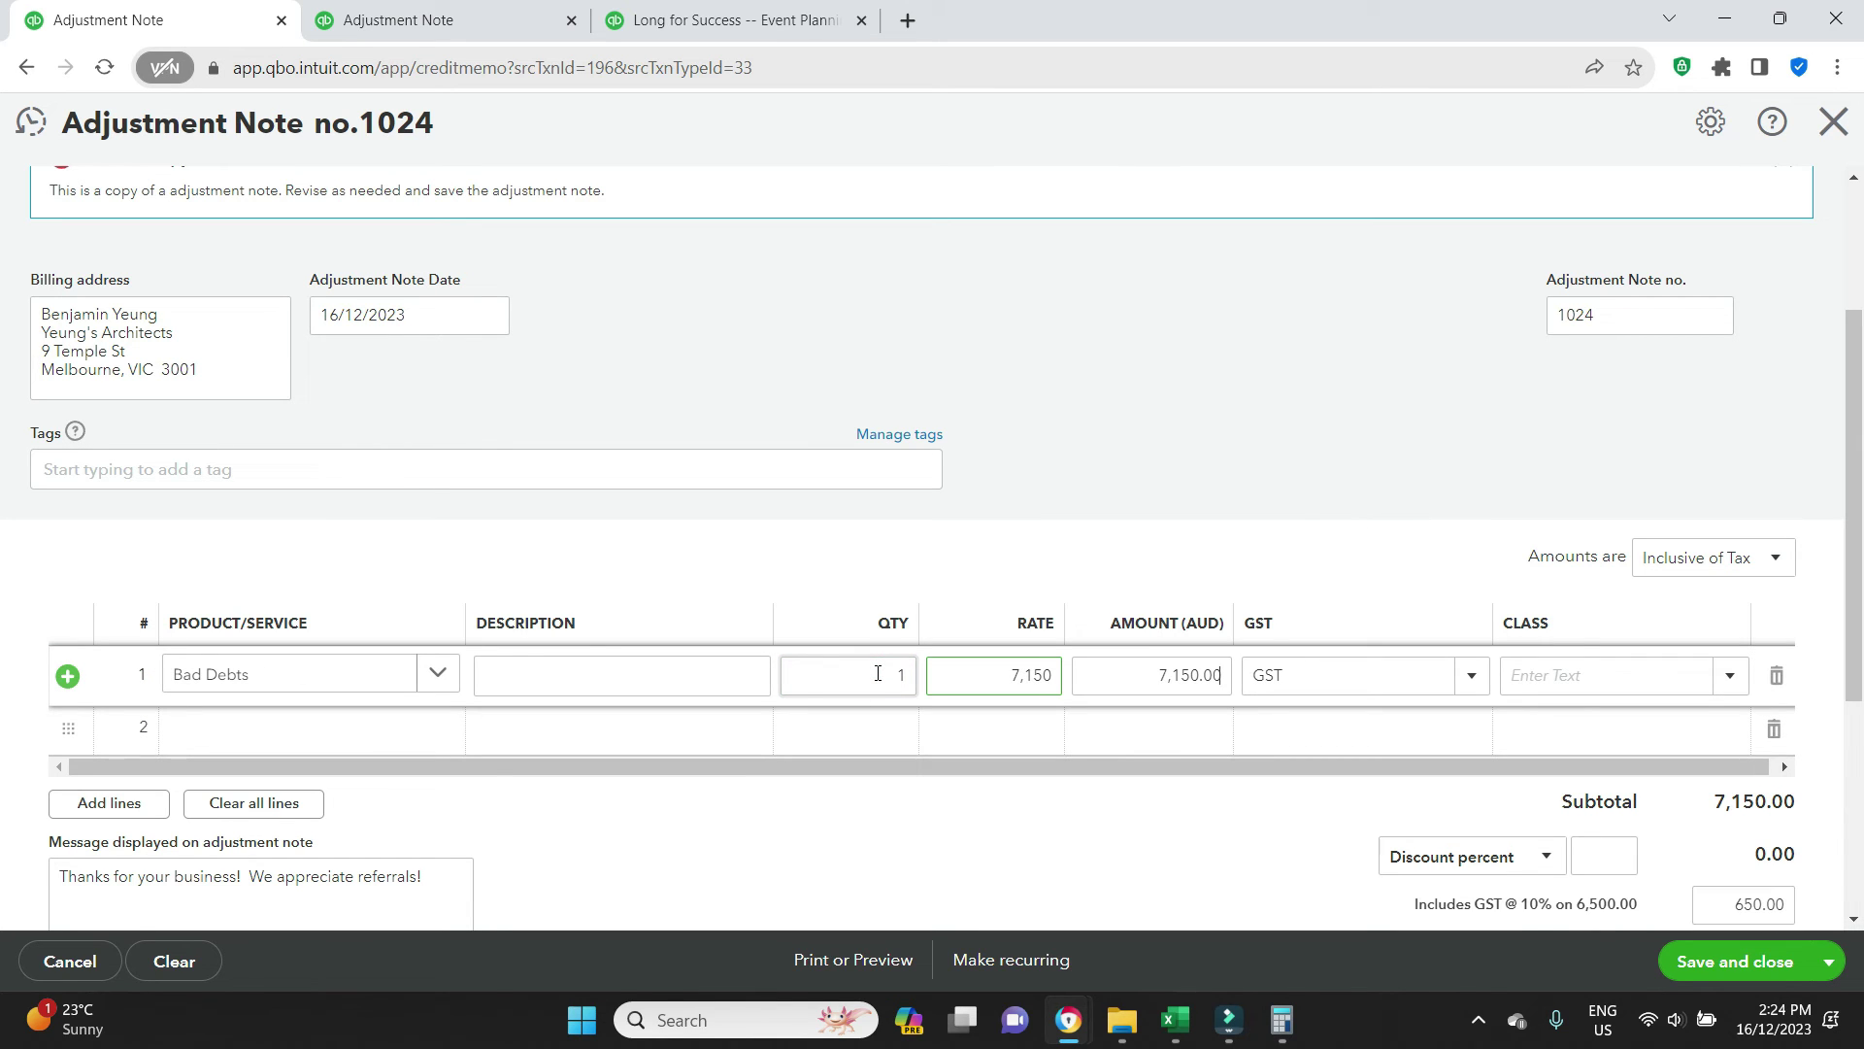
key(Tab)
click(1785, 944)
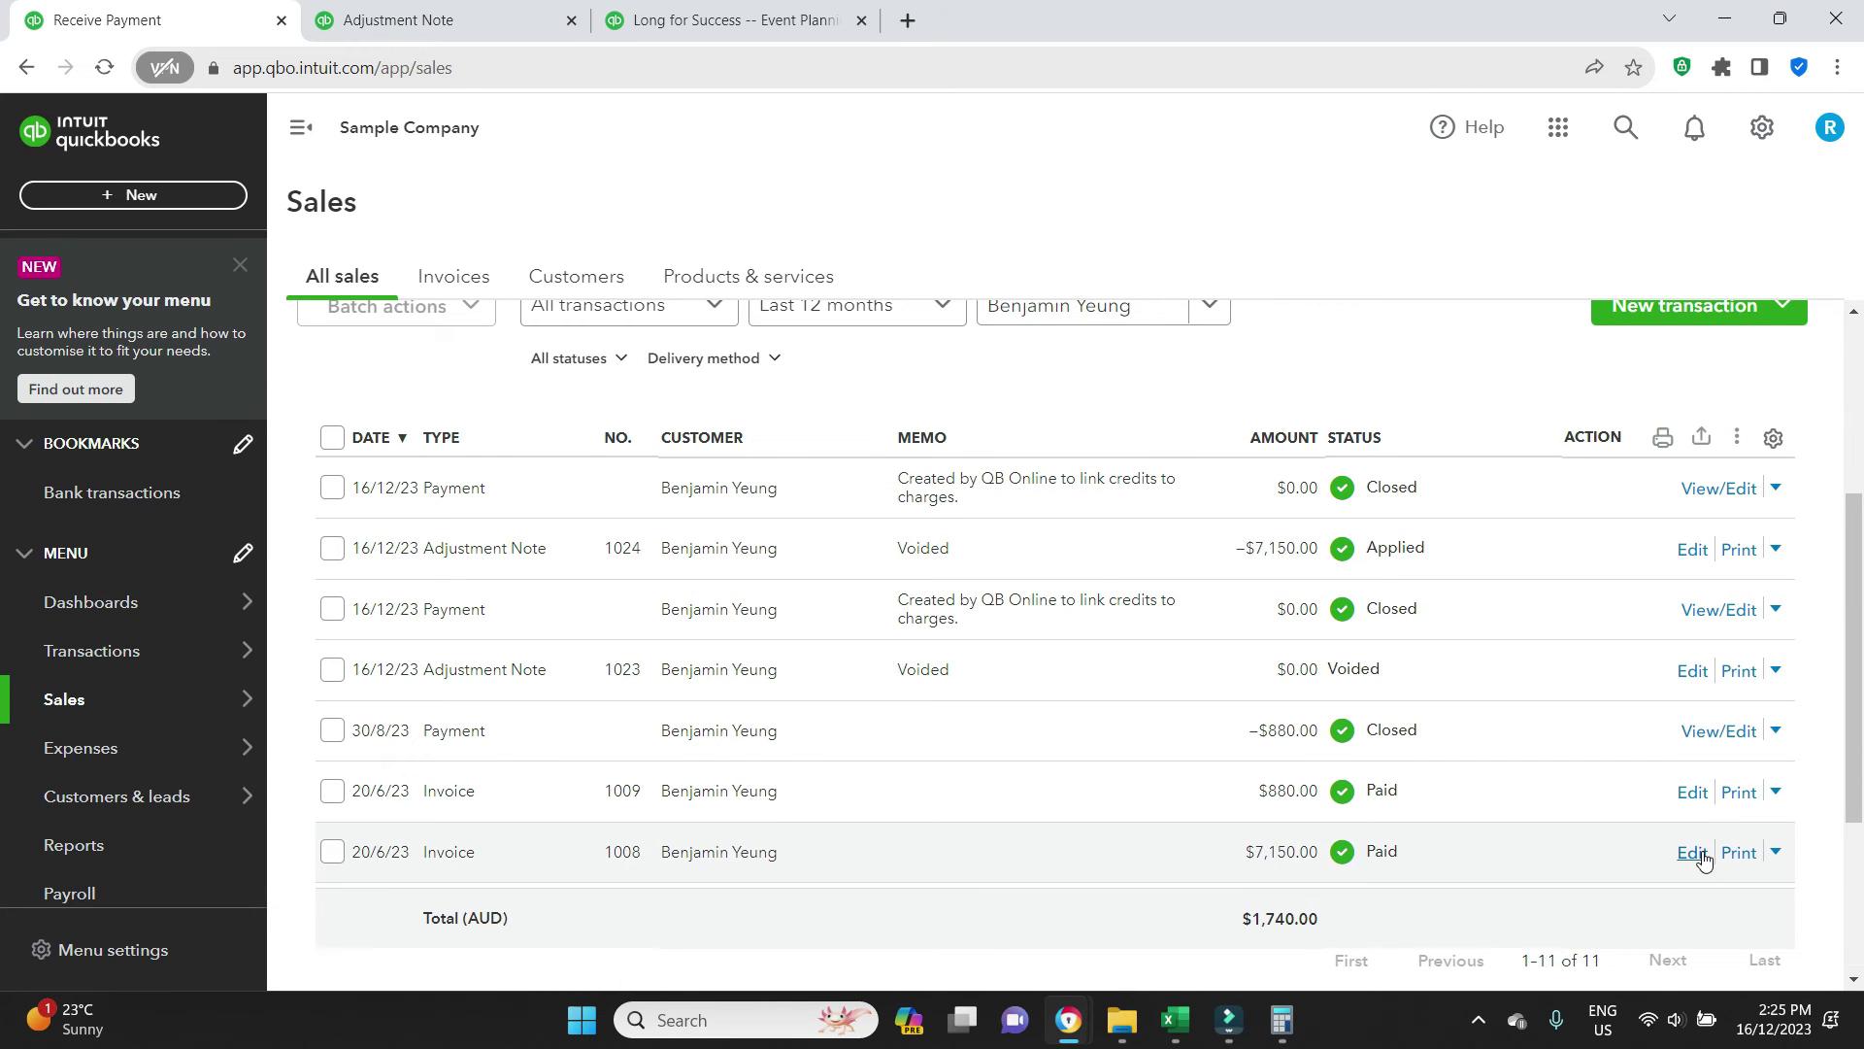
Delete the 16/12/2023 payment linked to invoice 1008, confirming the deletion
click(1692, 853)
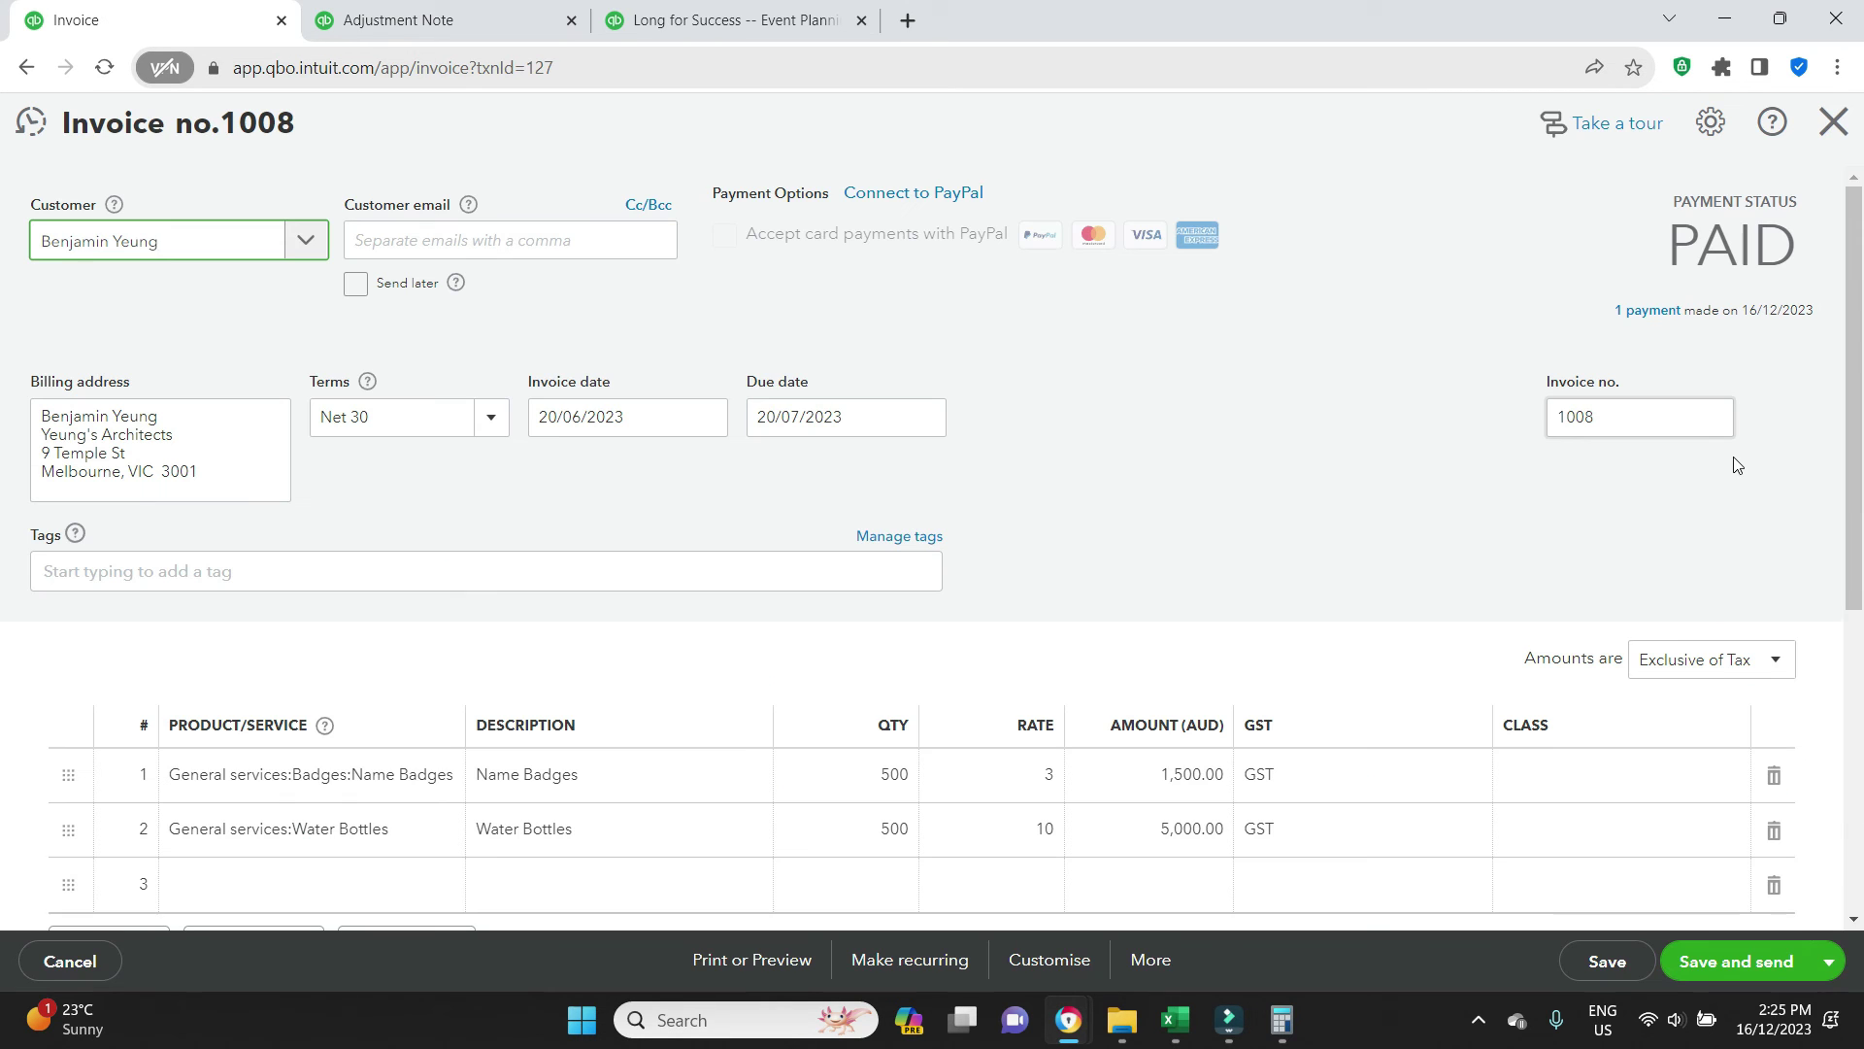
click(1652, 320)
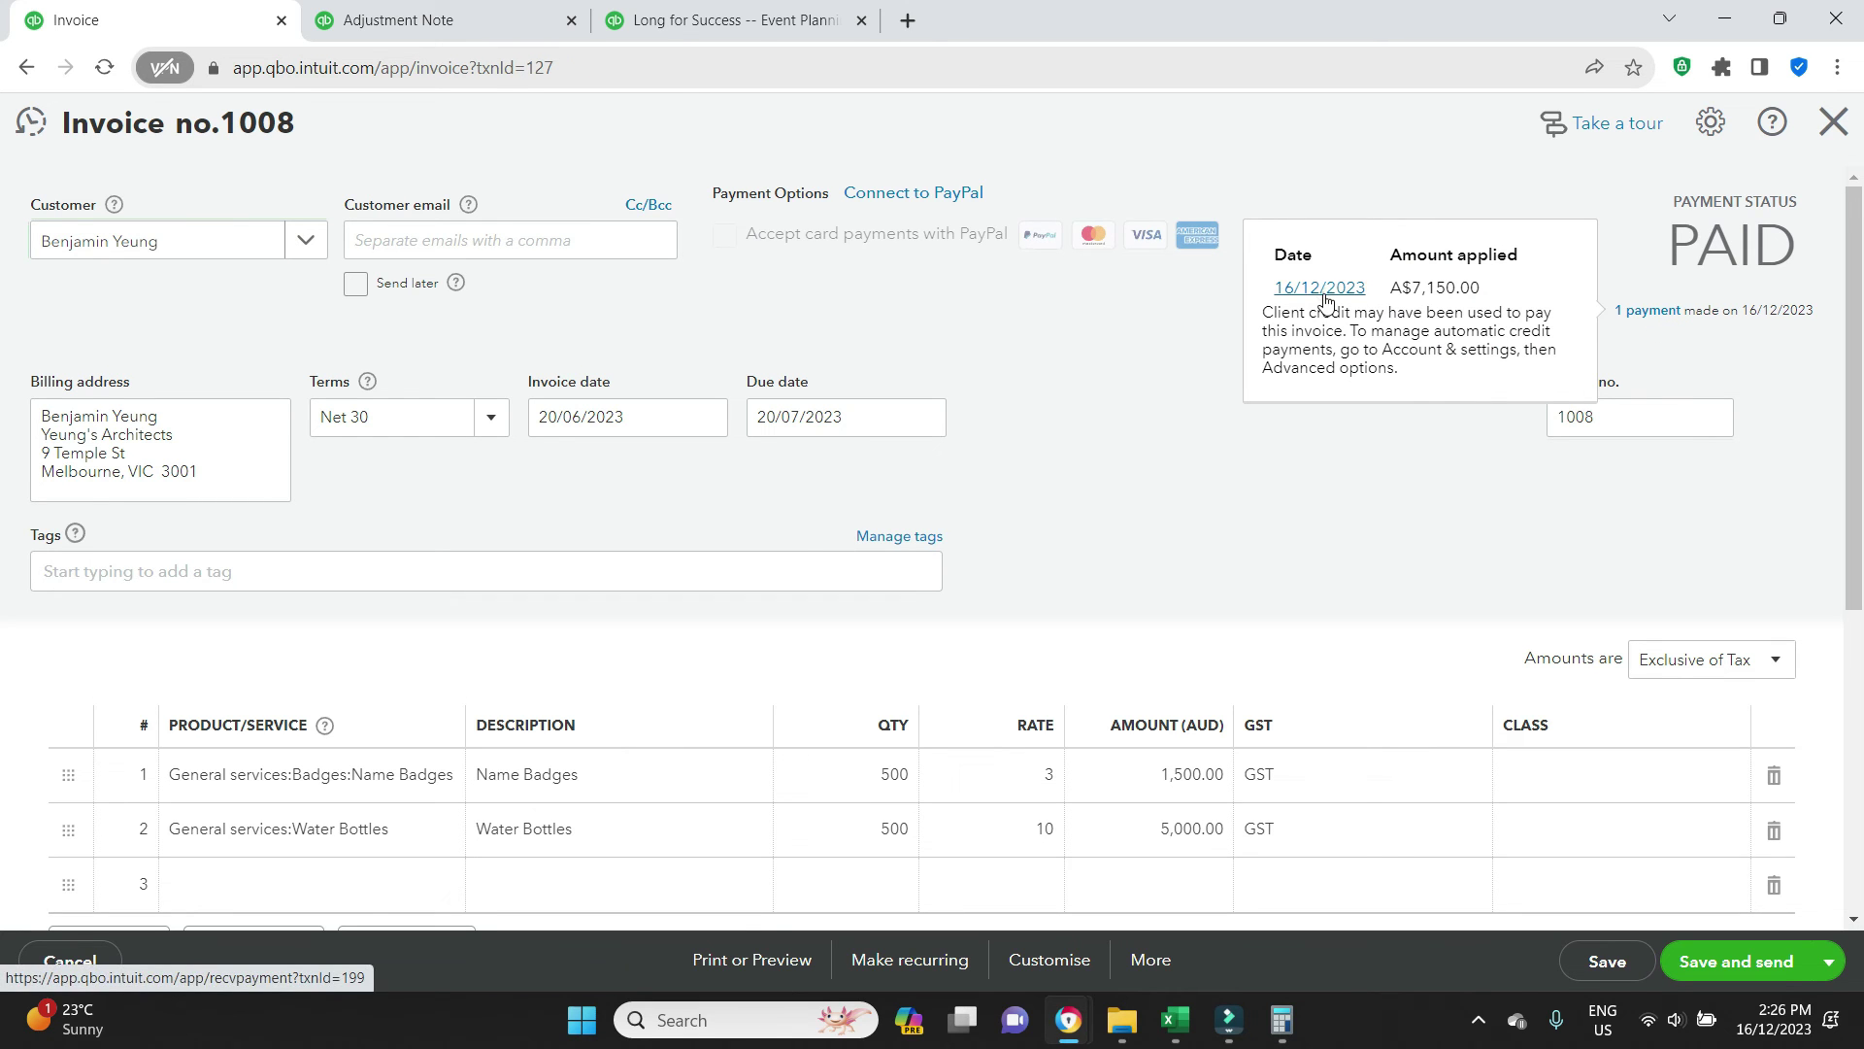
click(1321, 293)
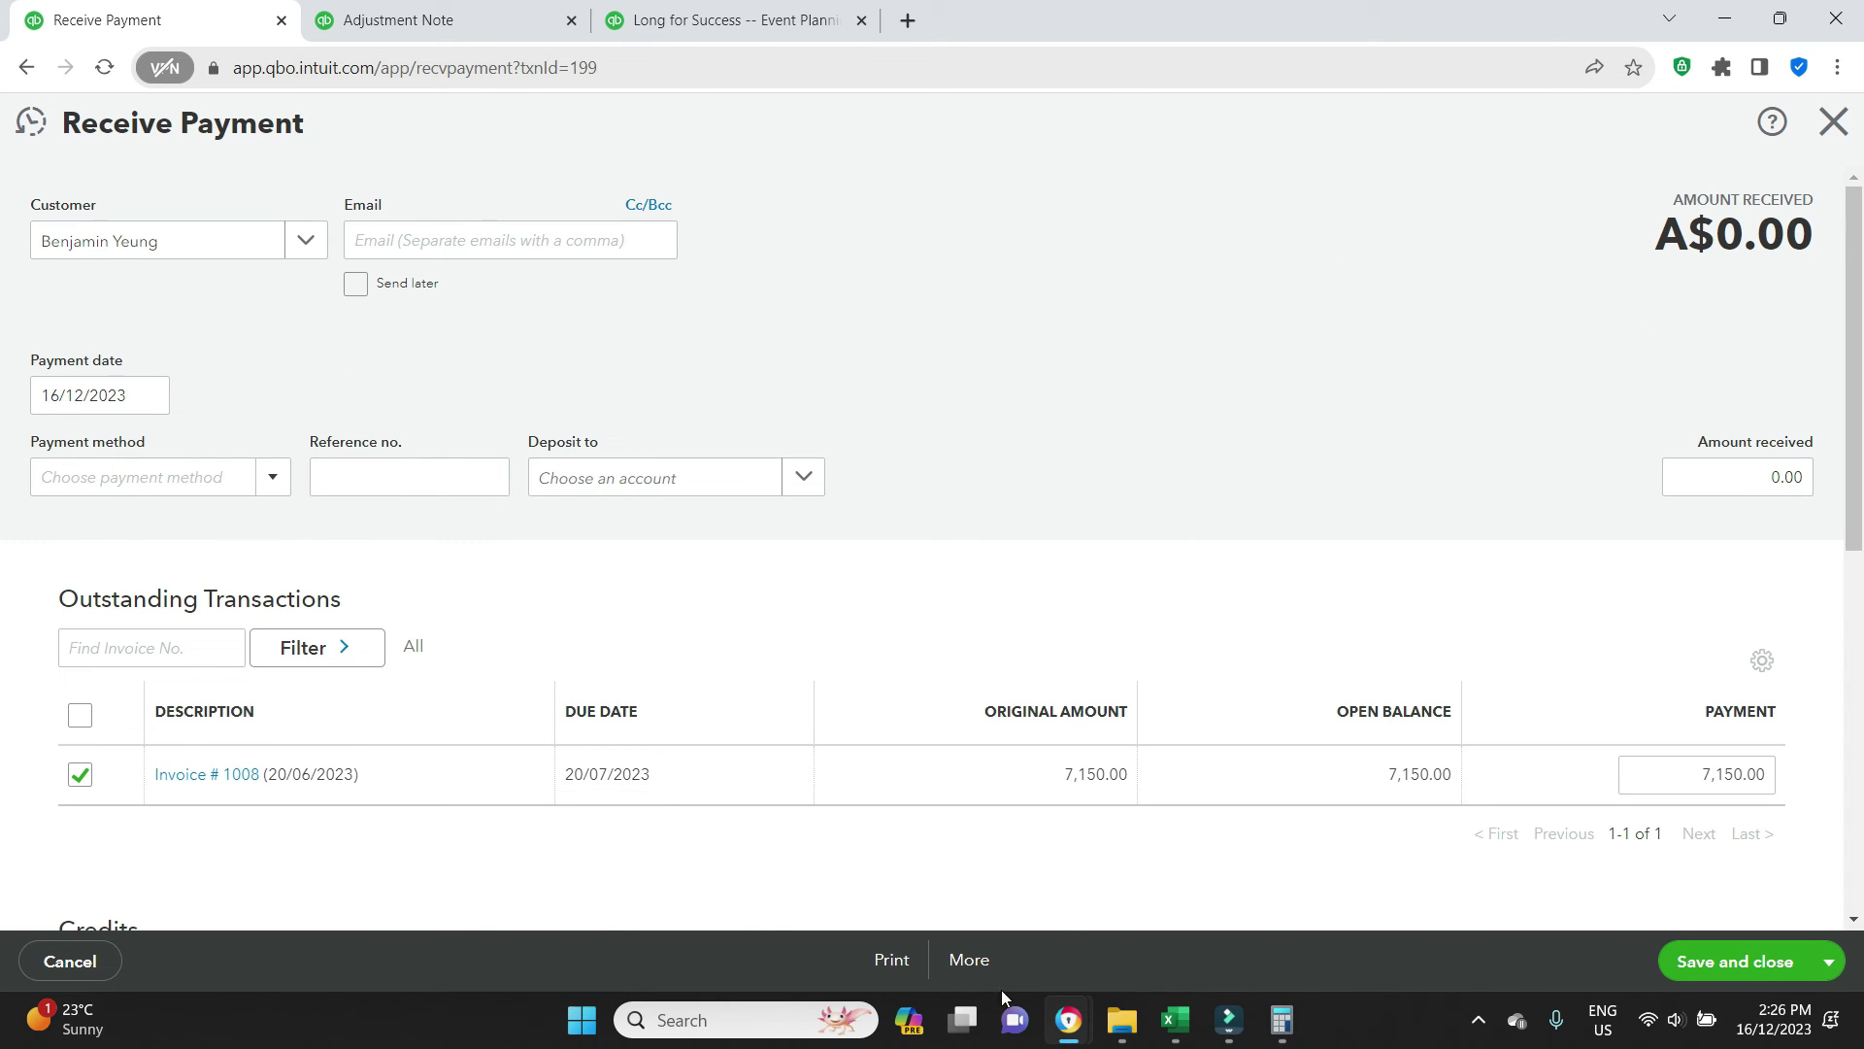
click(982, 971)
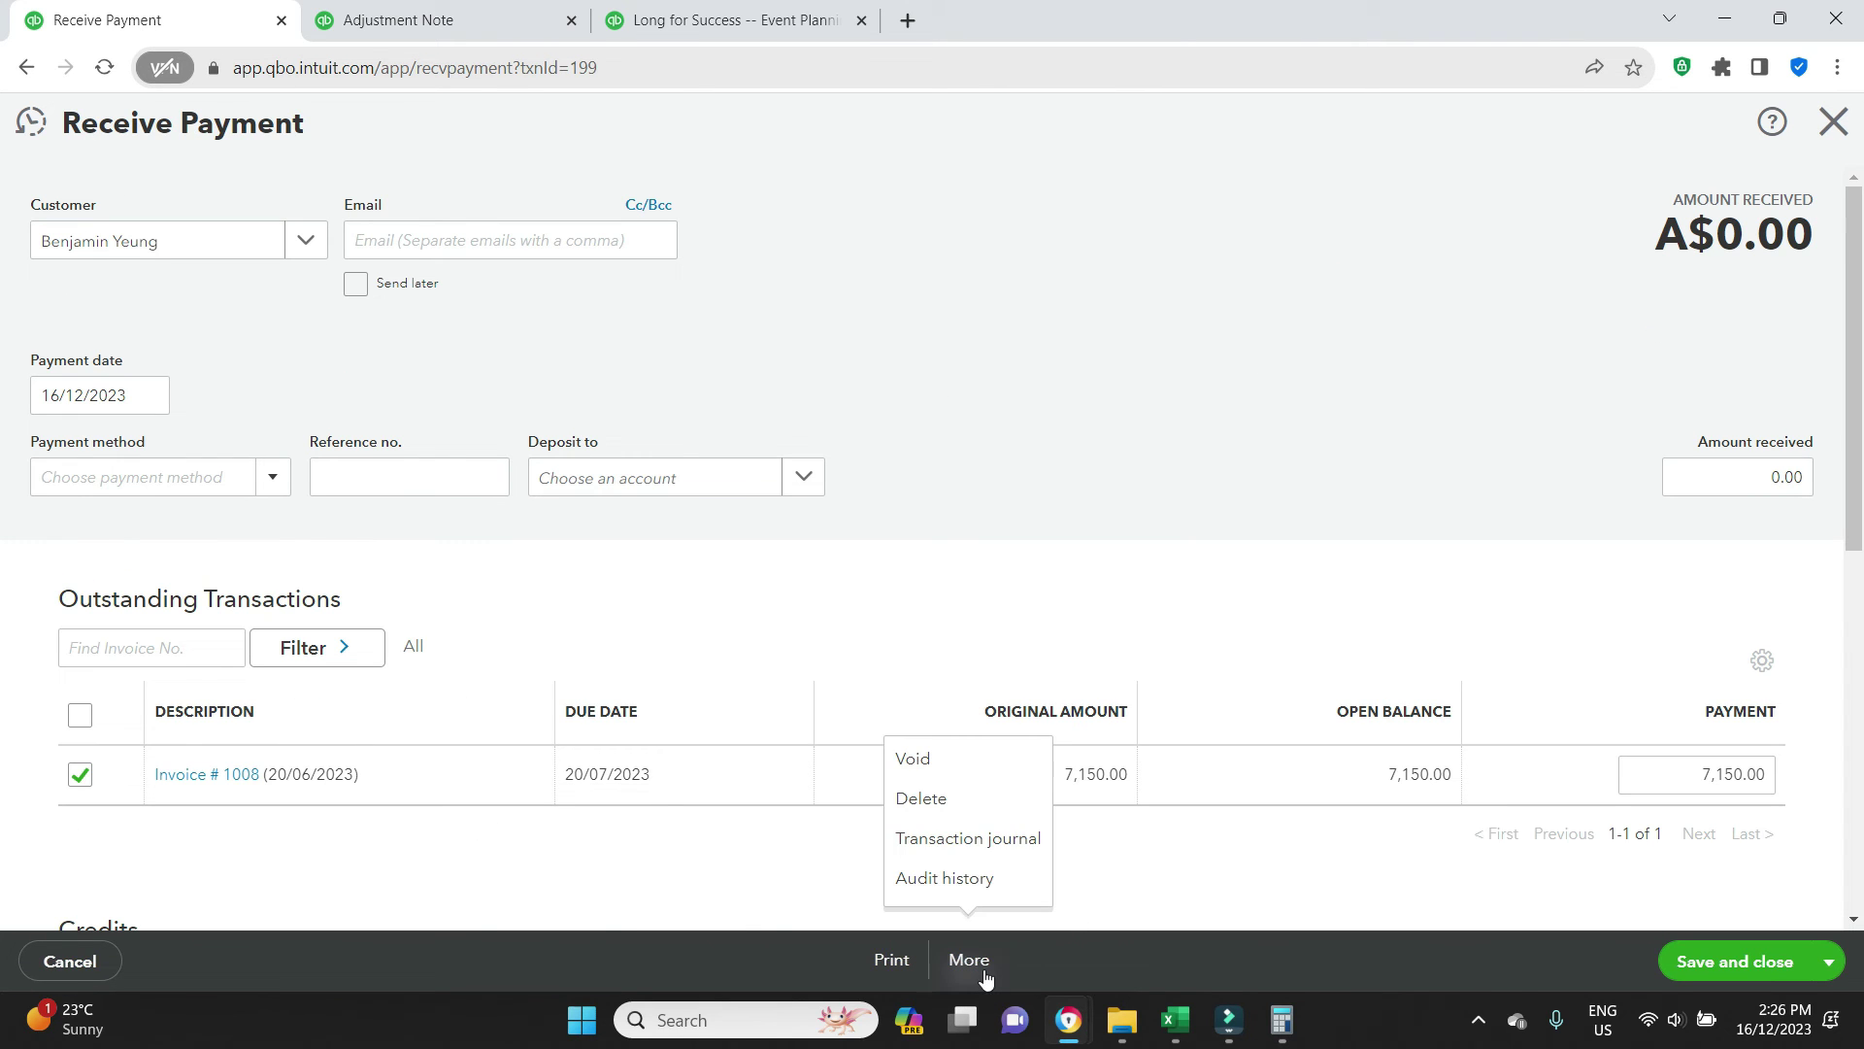
click(941, 802)
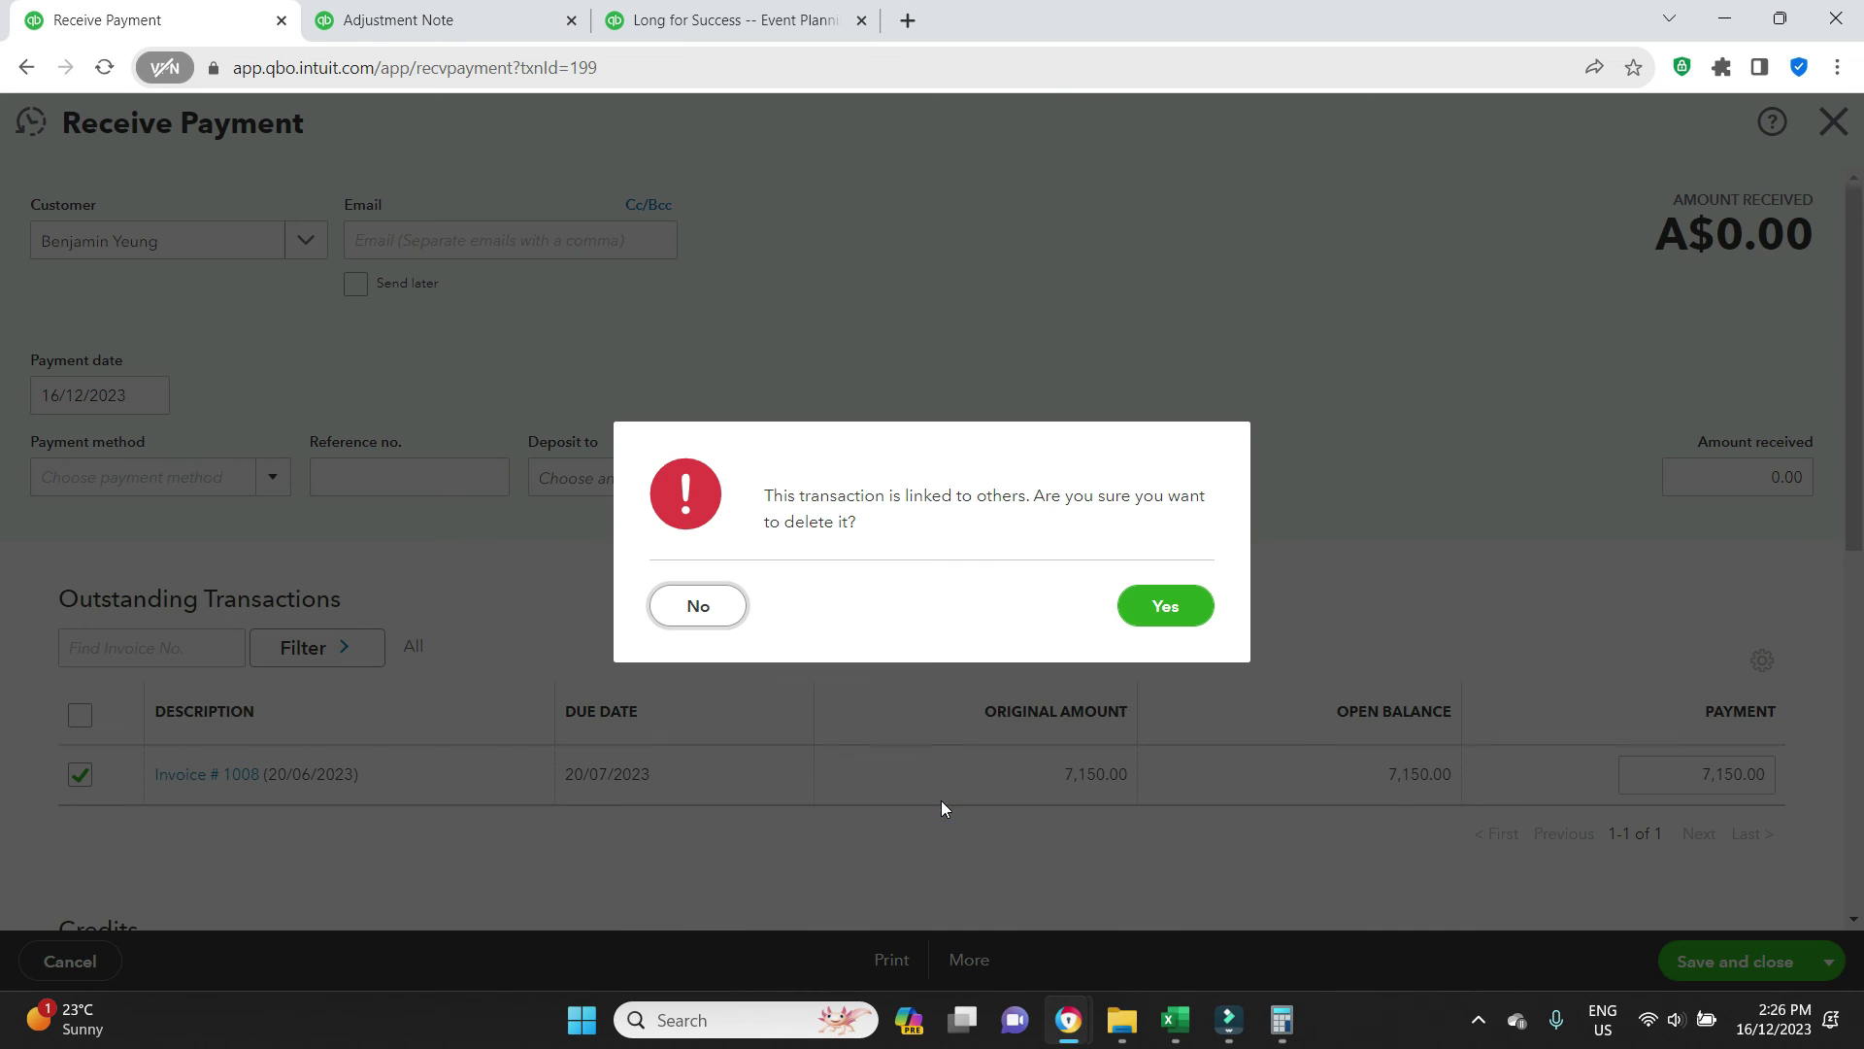
click(1187, 617)
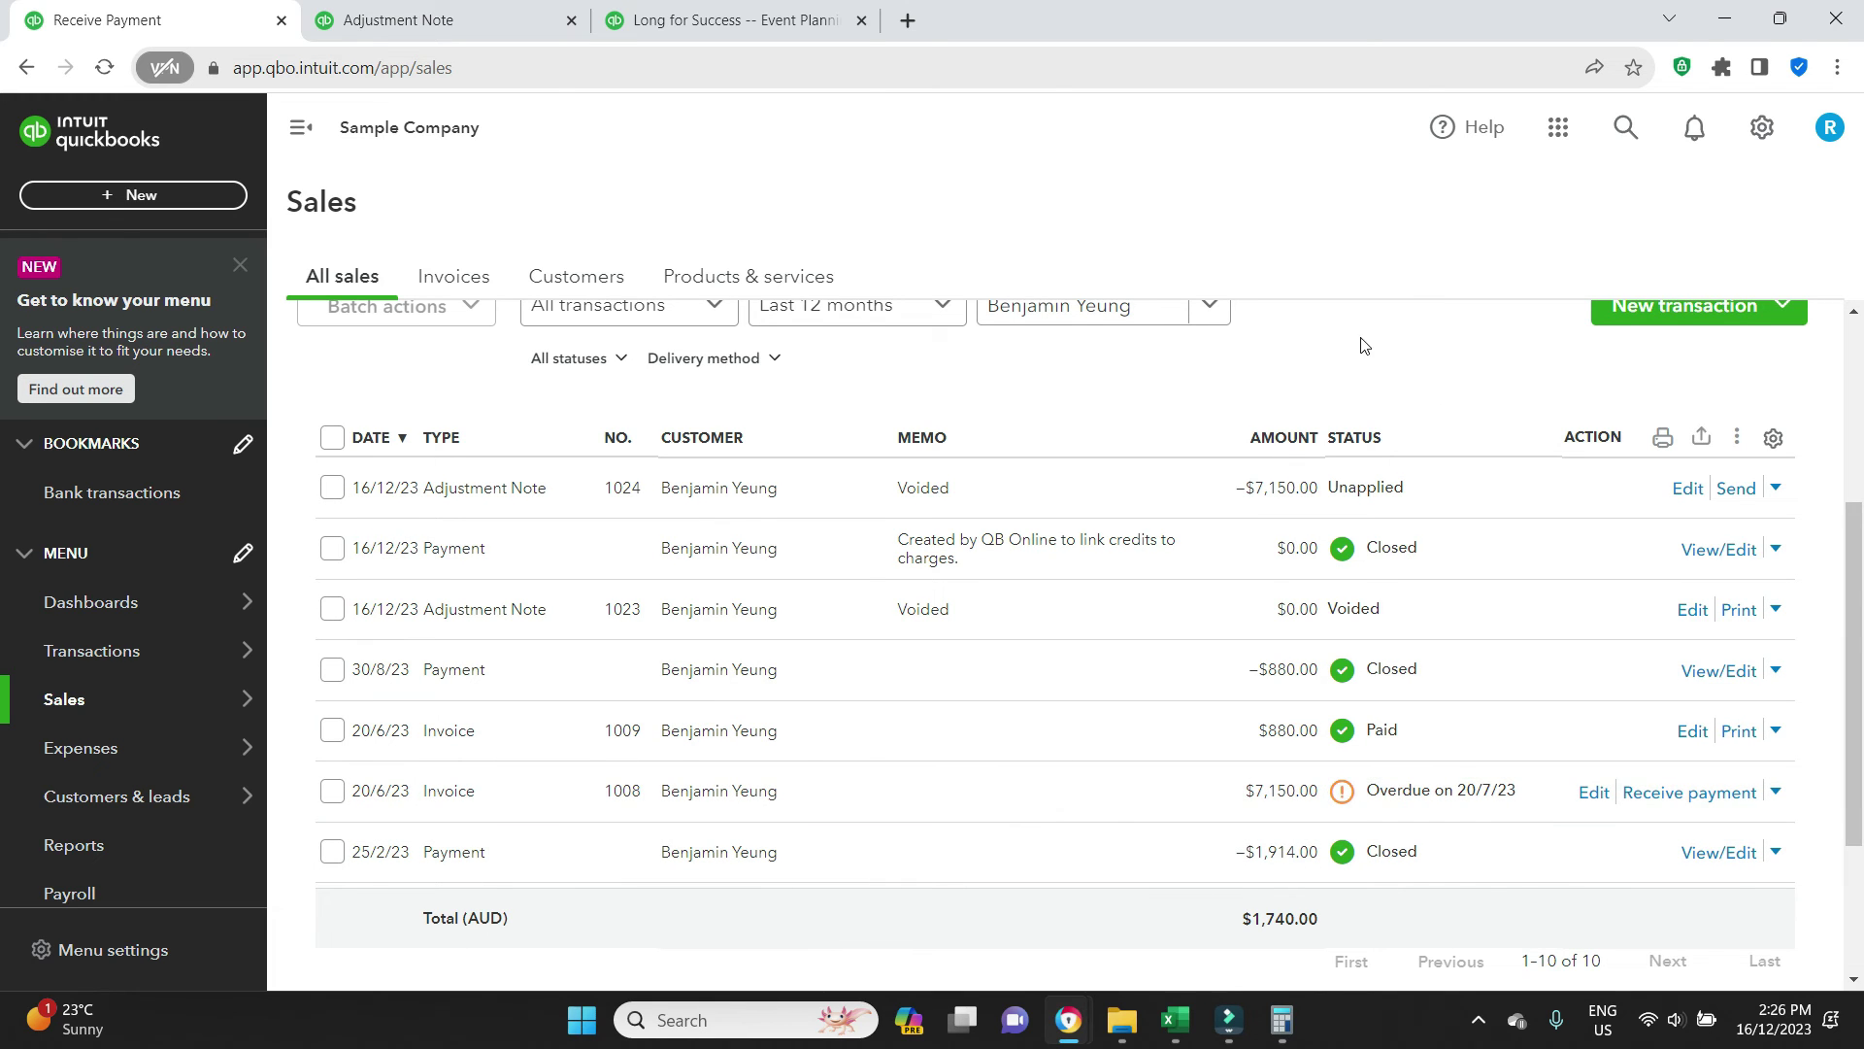
Receive a payment on invoice 1008 applying Adjustment Note #1024's full 7,150.00 credit, then save it
click(1706, 804)
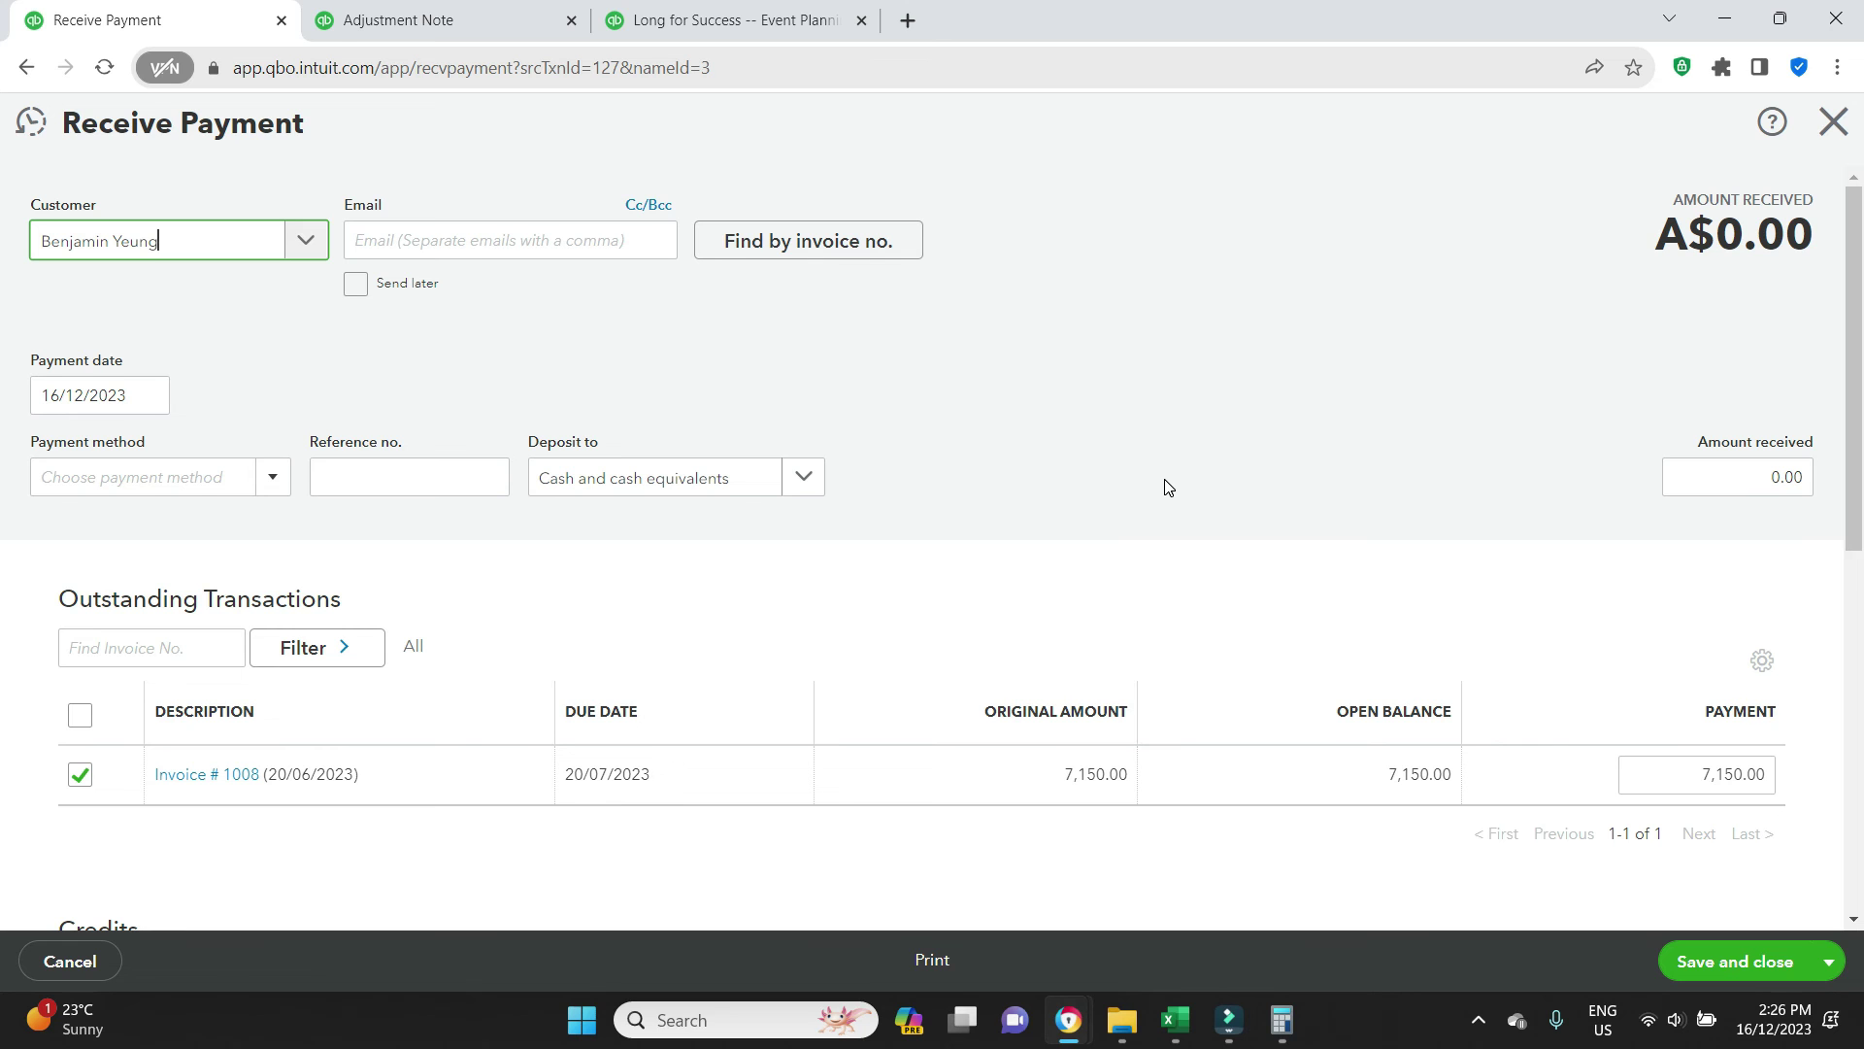
scroll(1167, 487, down, 4)
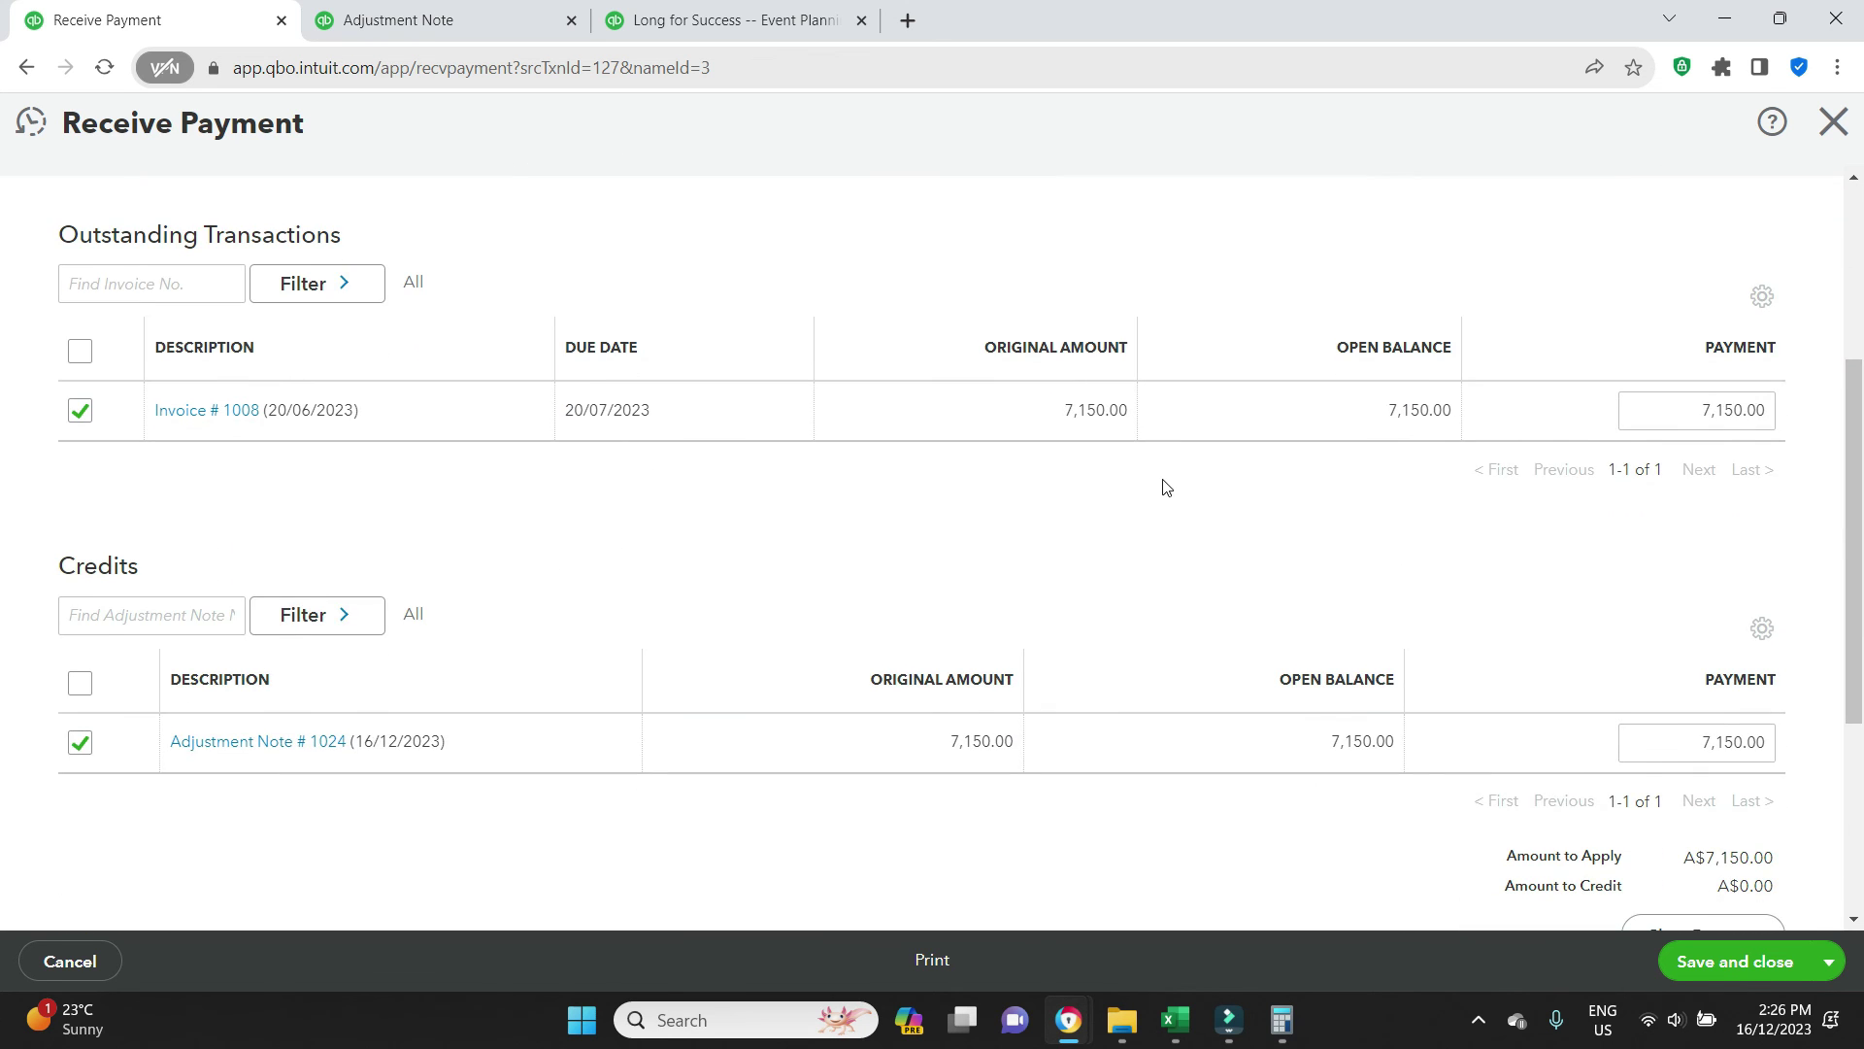
click(78, 745)
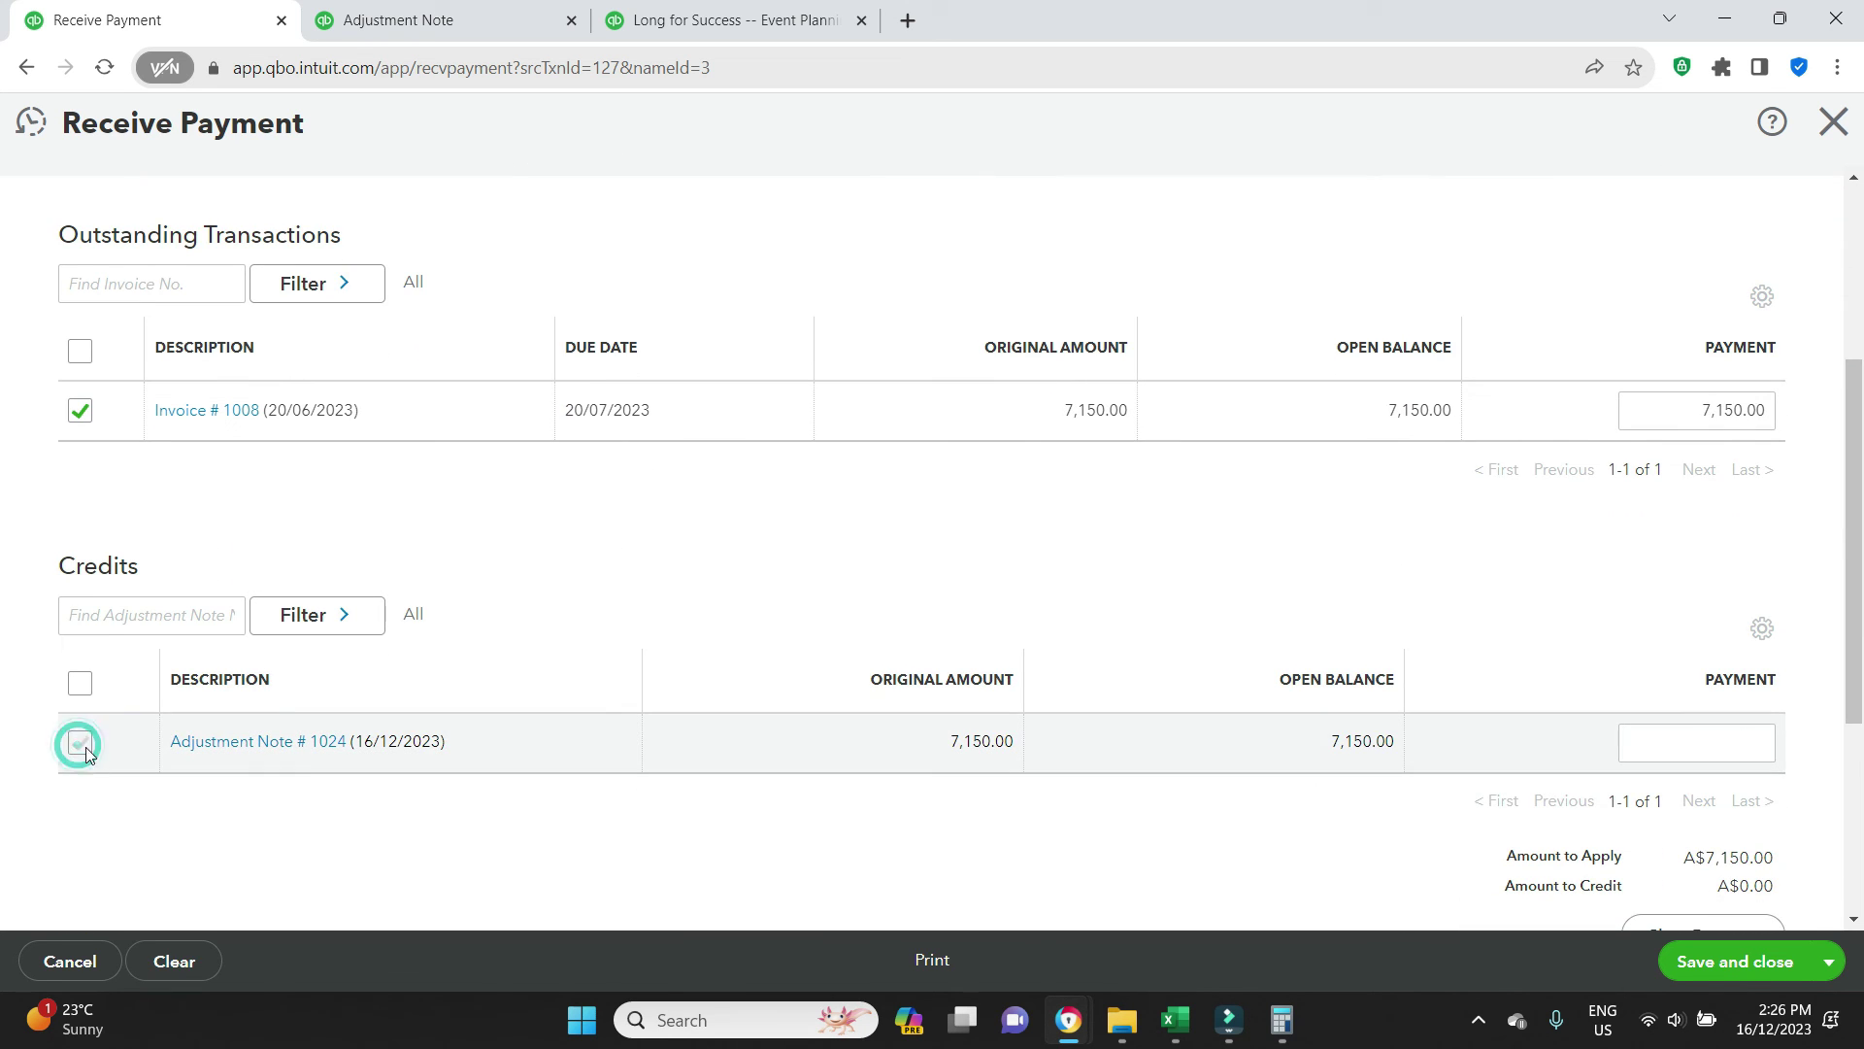
click(83, 744)
scroll(826, 770, down, 1)
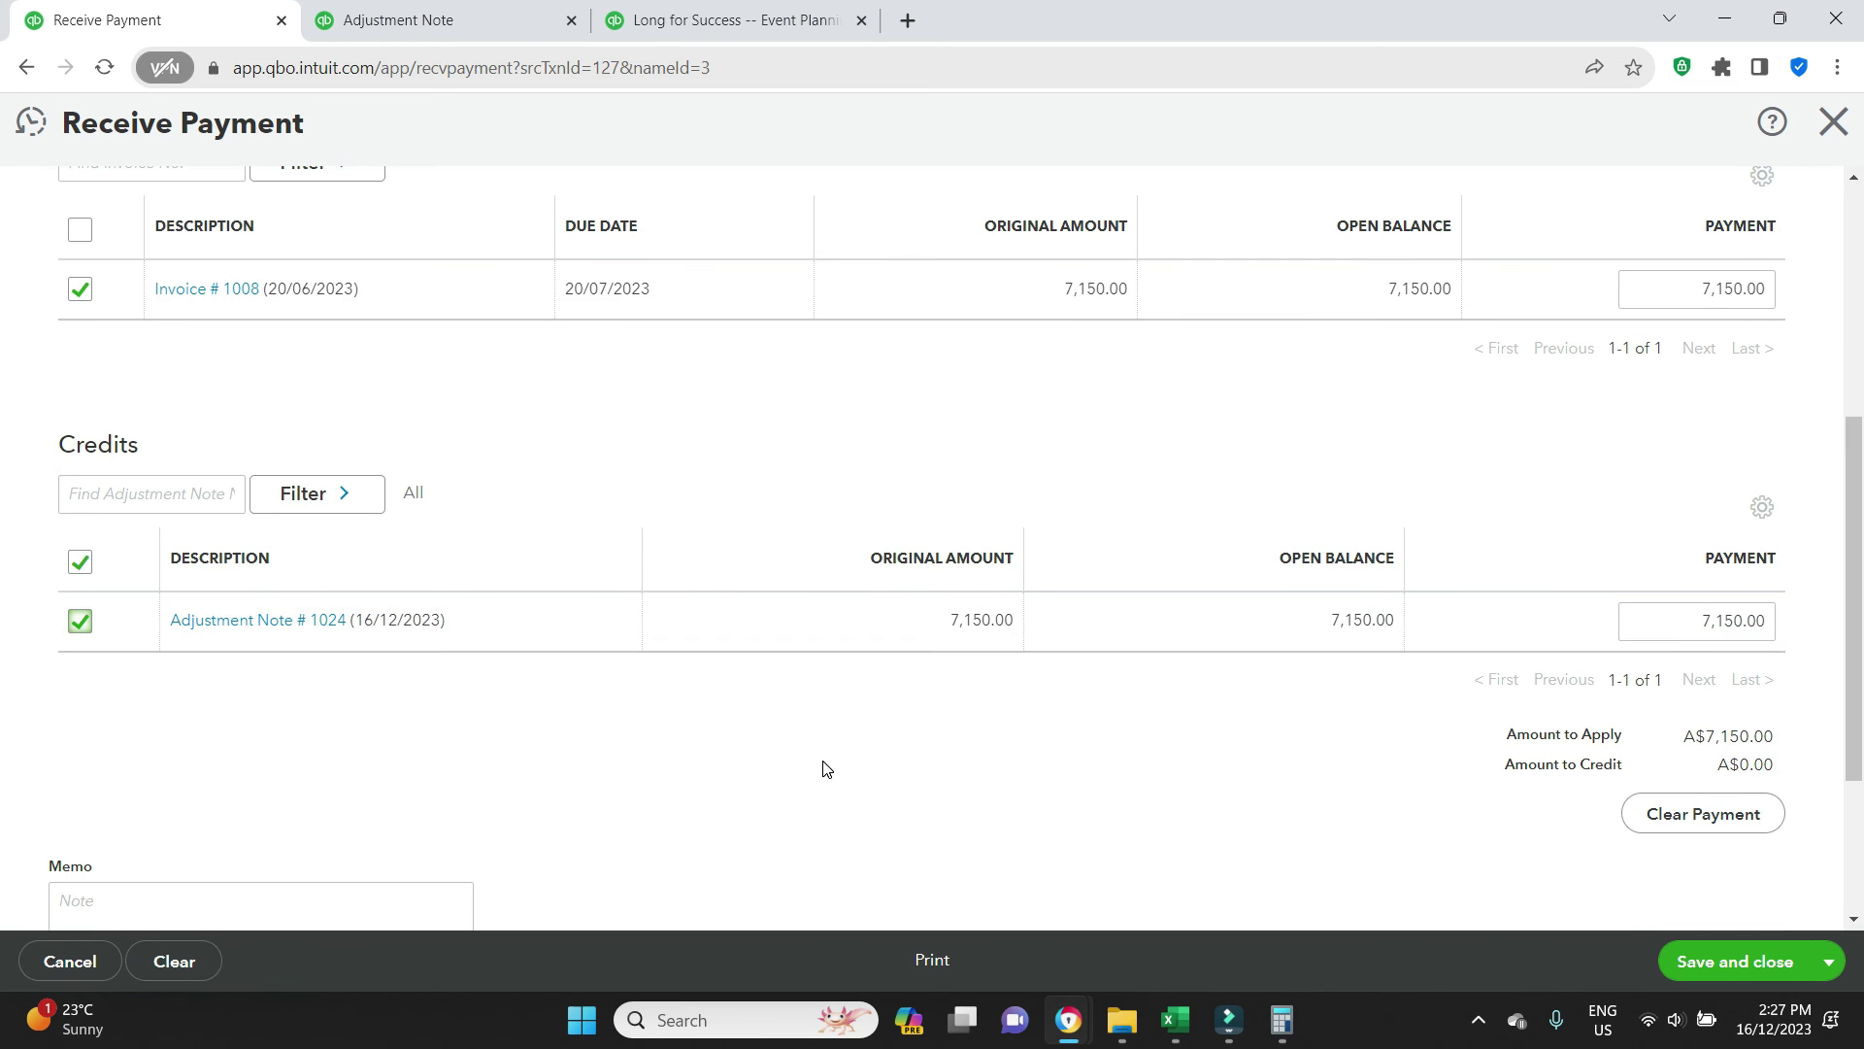
scroll(1020, 764, down, 2)
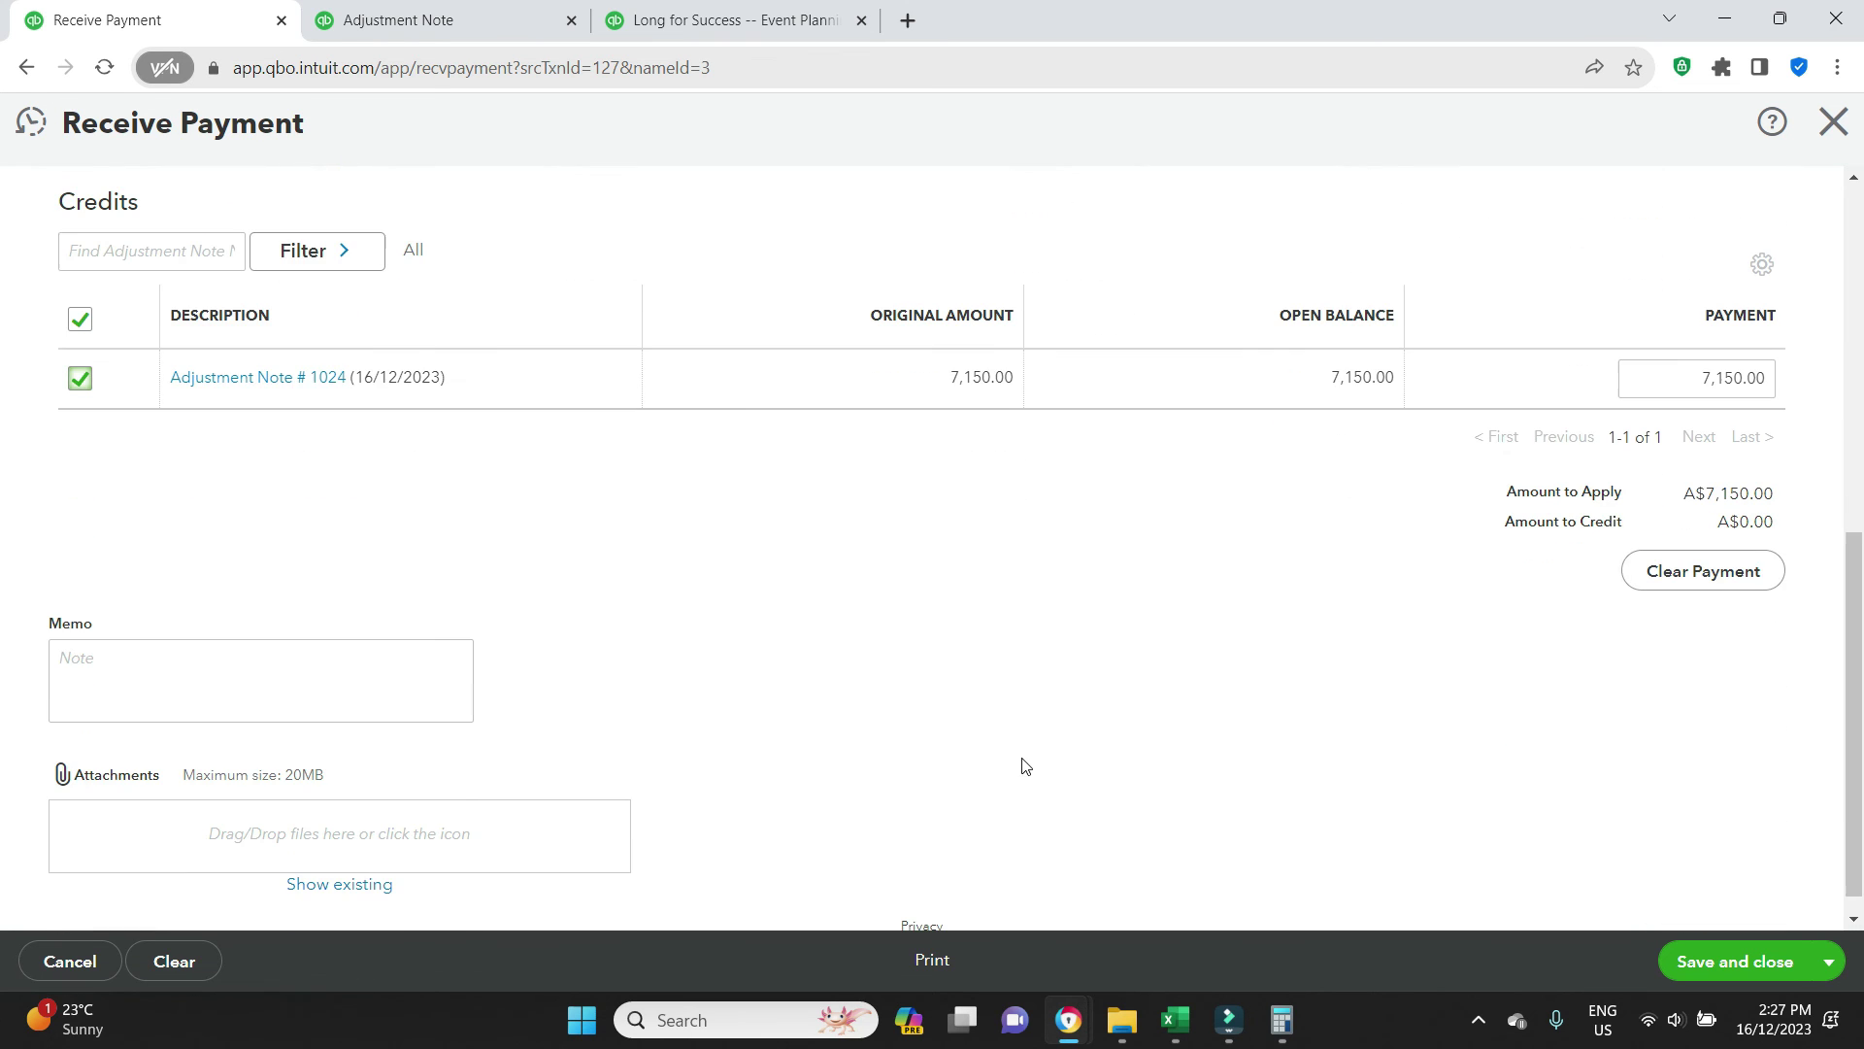
click(1748, 962)
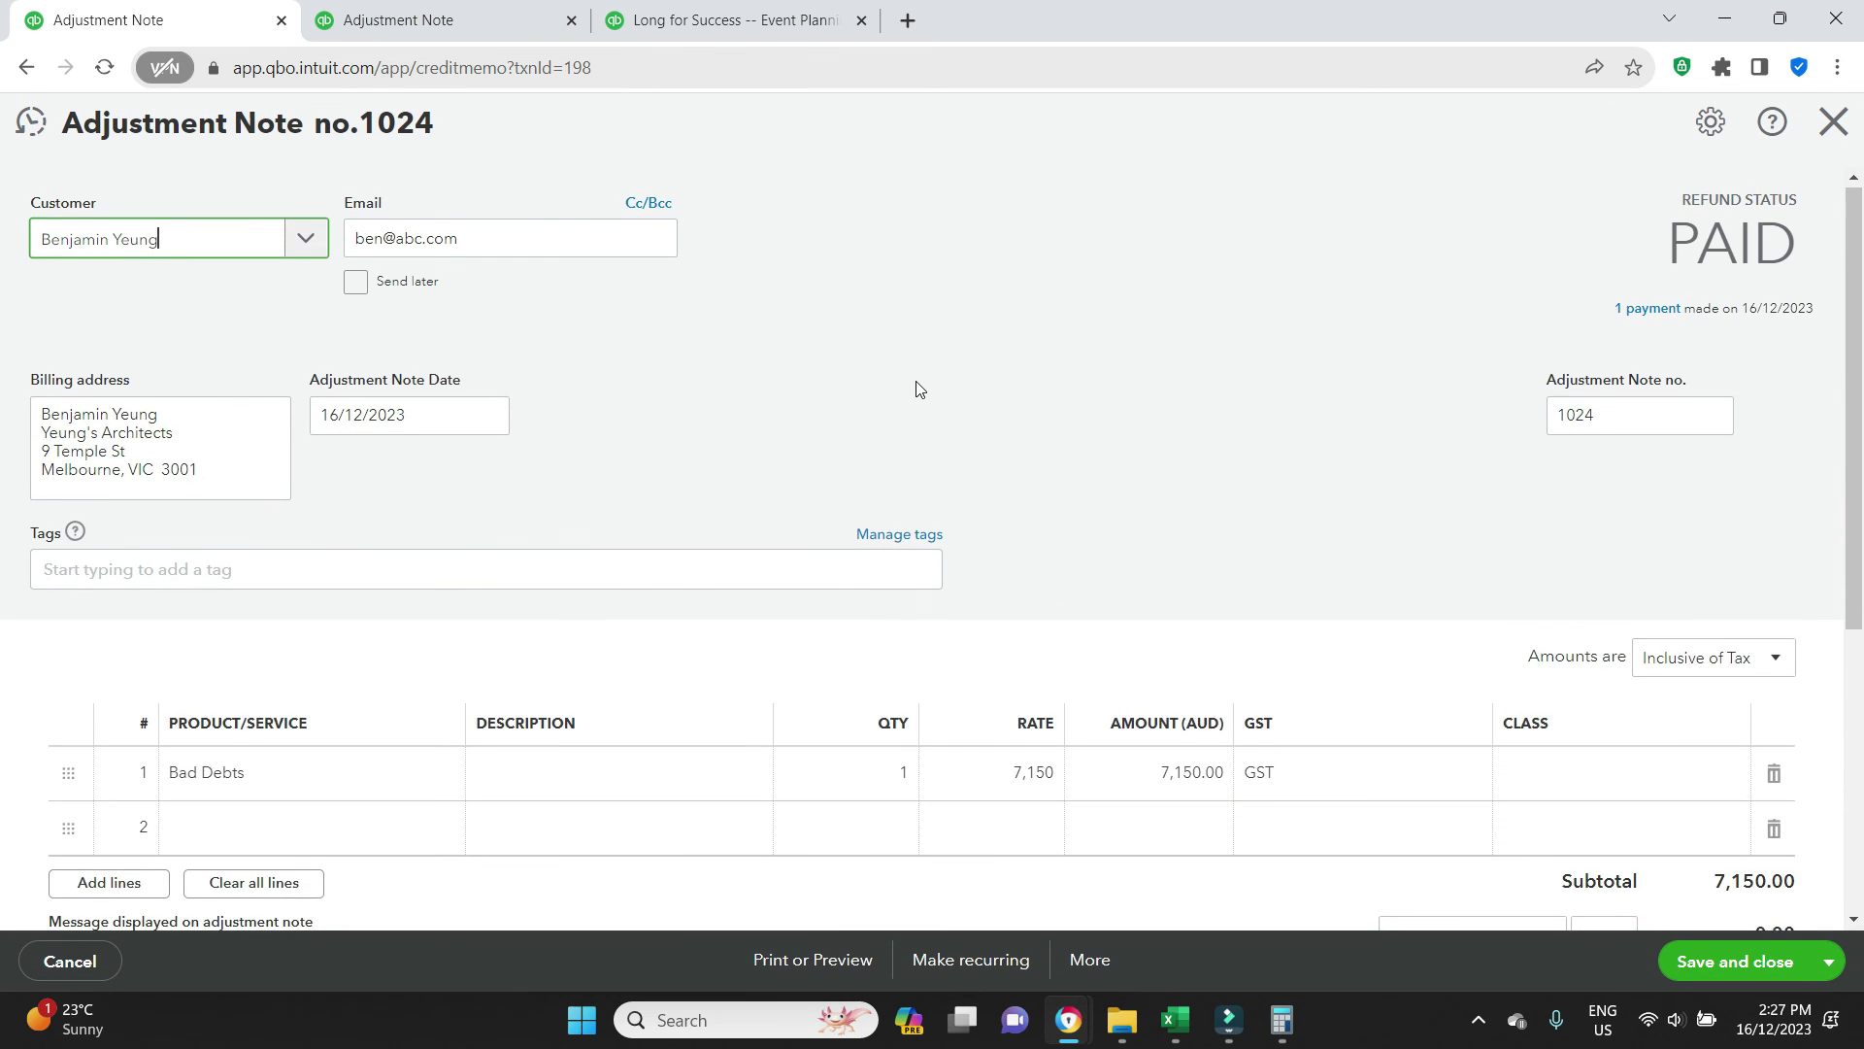
Remove 'Voided' from note 1024's statement message, save, and accept the linked-transaction change
scroll(916, 387, down, 5)
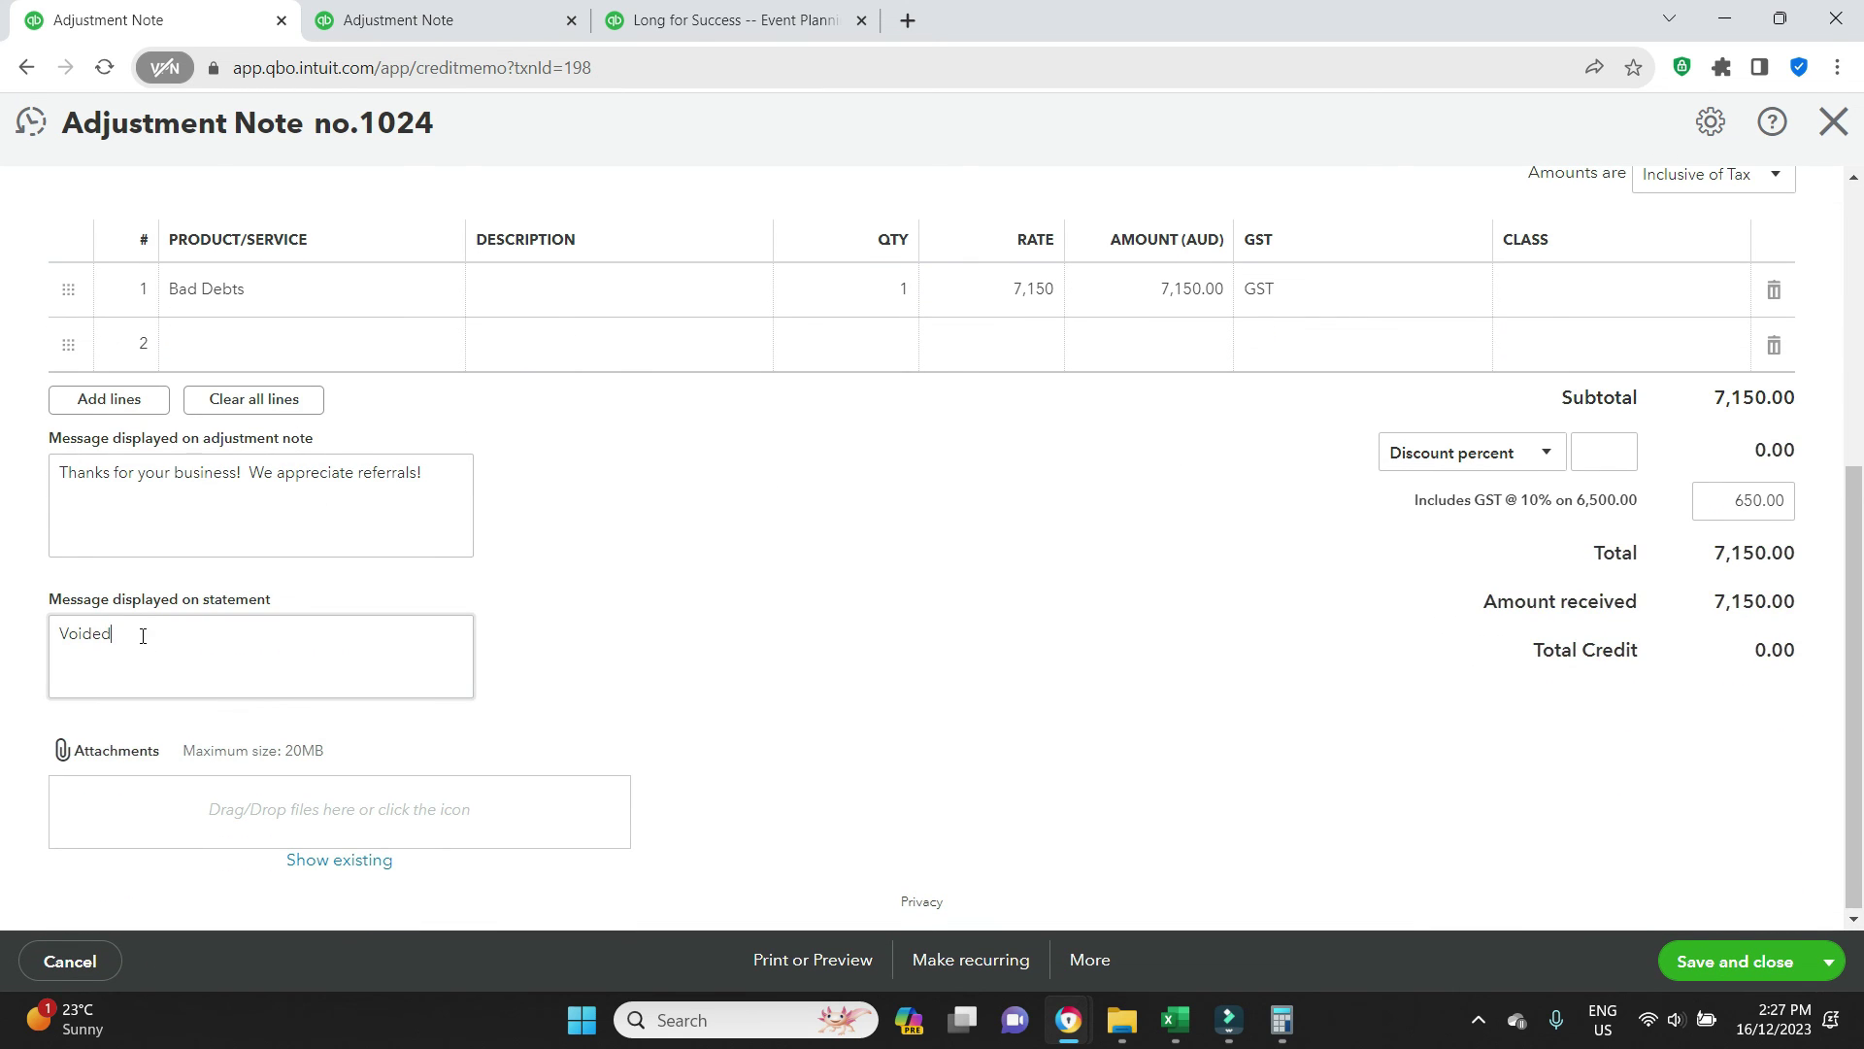
double_click(142, 636)
key(BackSpace)
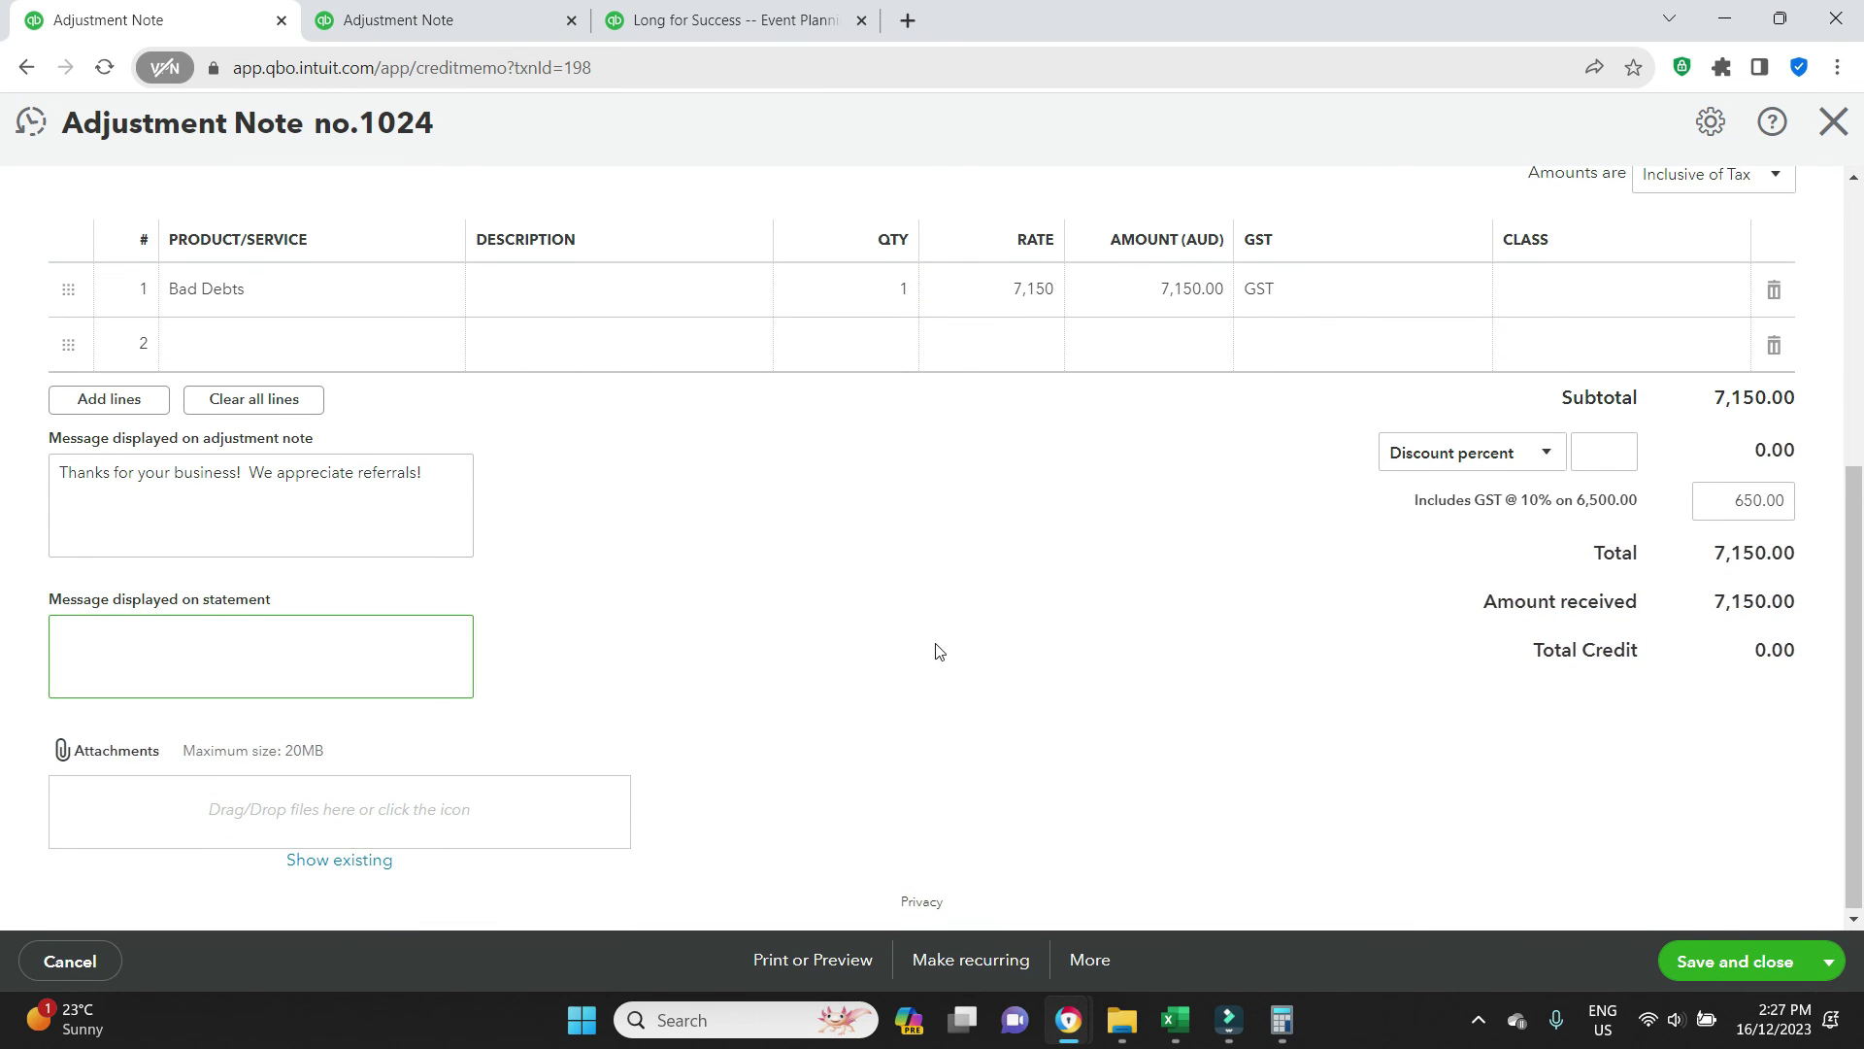
click(1706, 961)
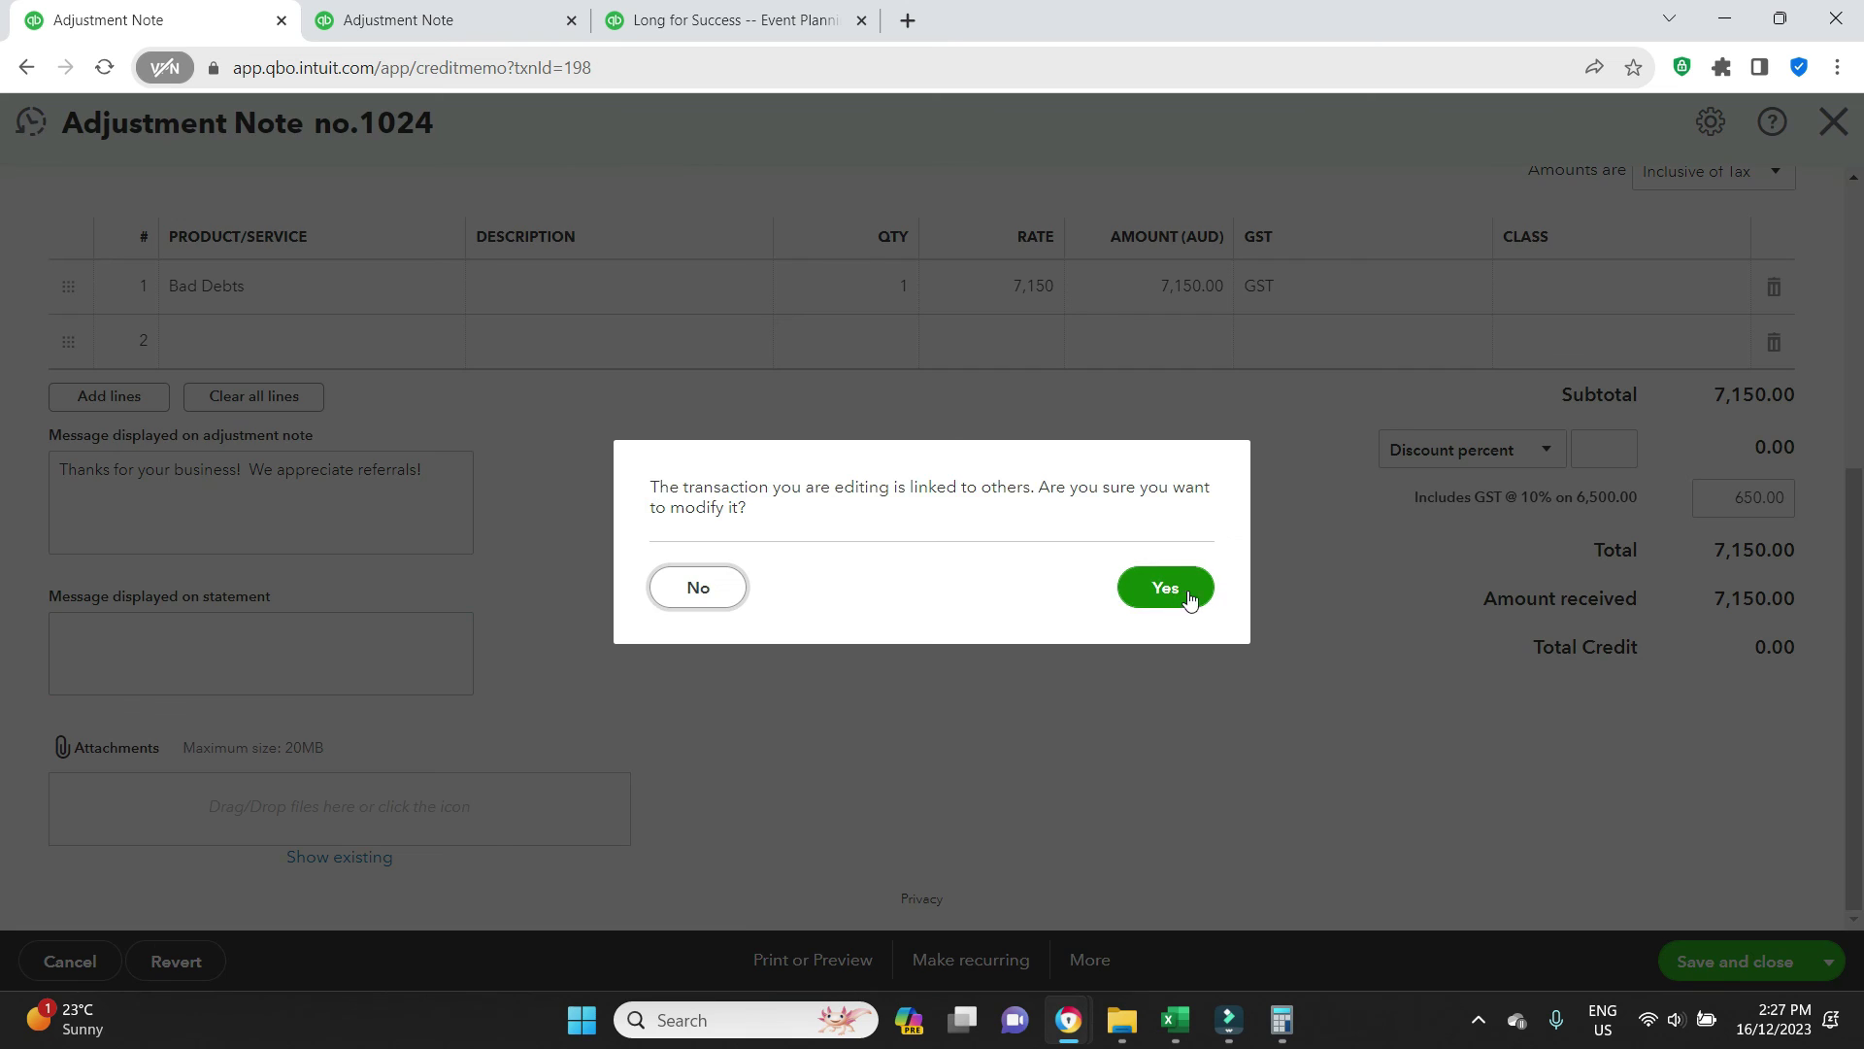
click(1167, 588)
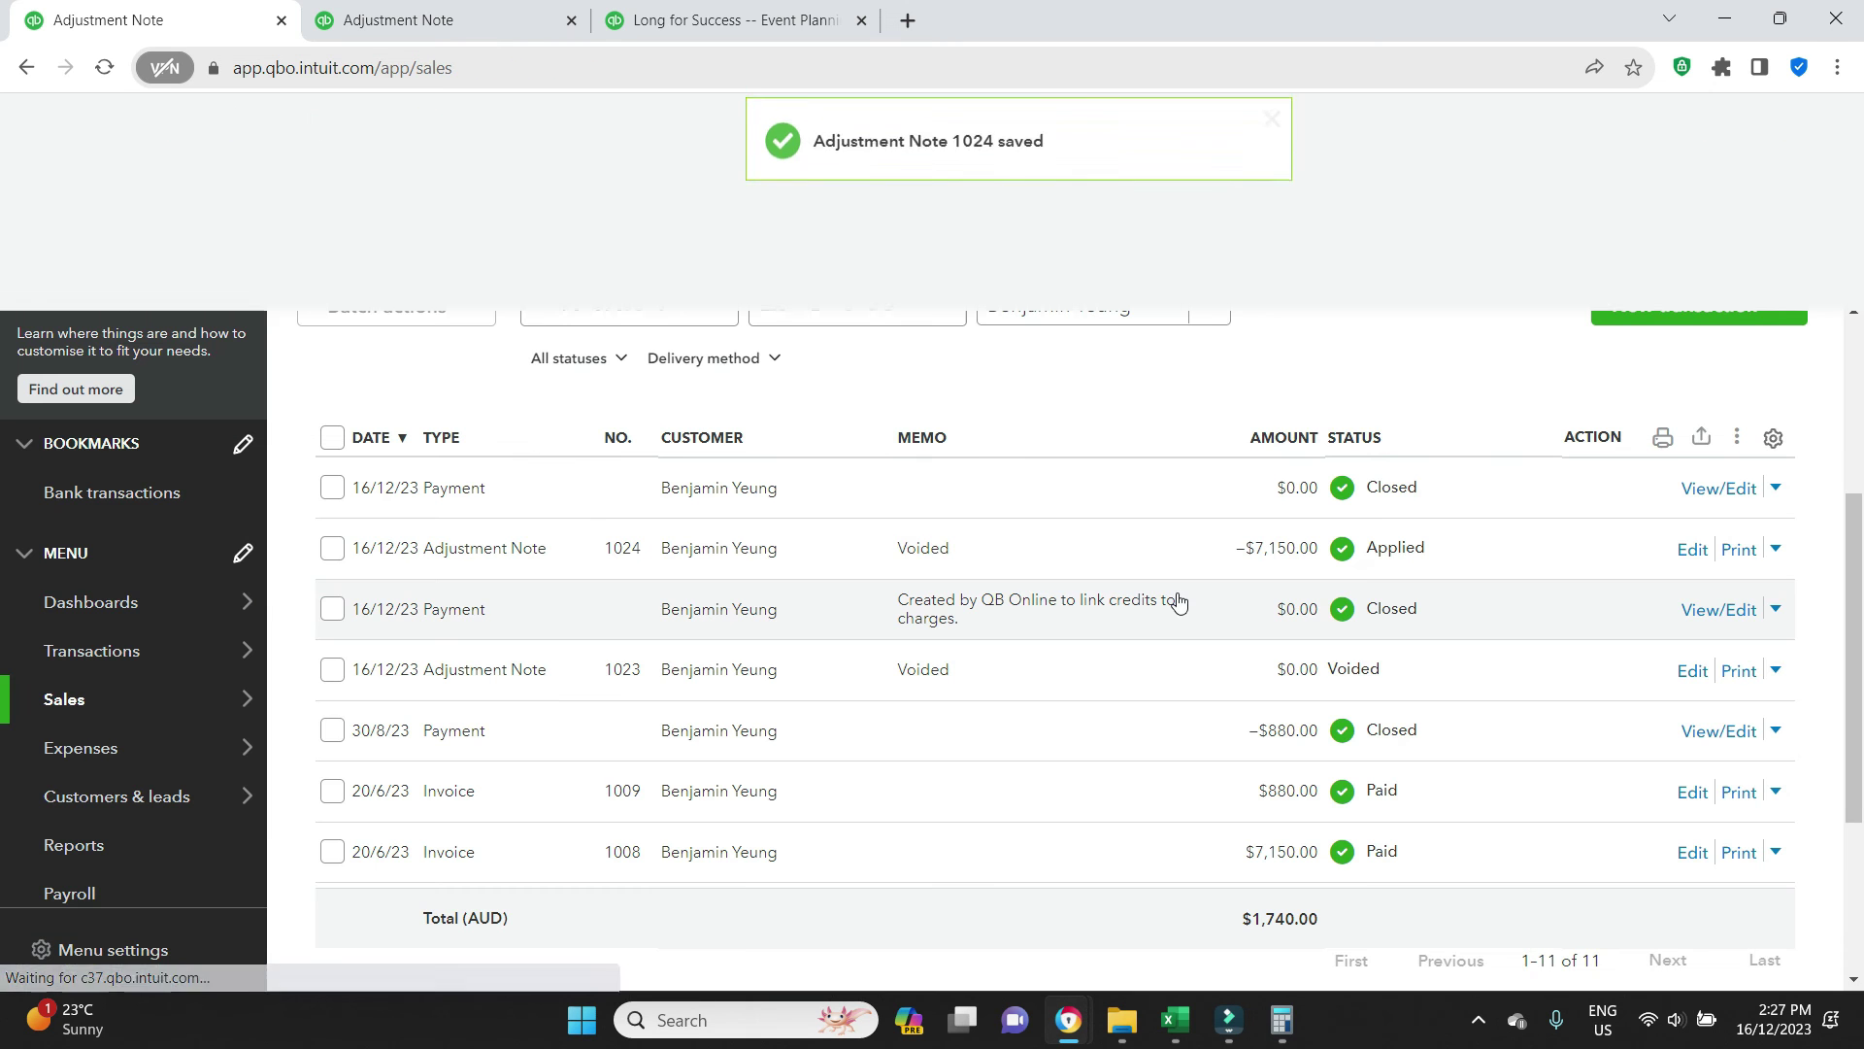